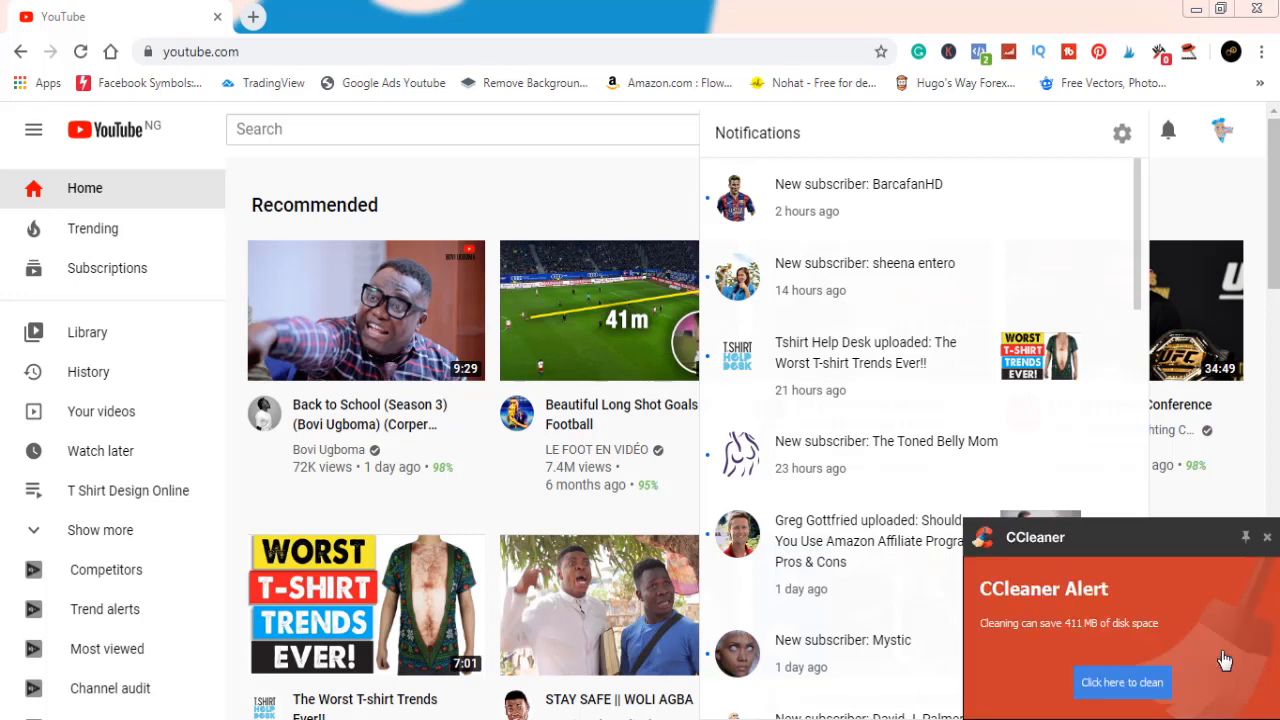
Dismiss the CCleaner alert and open Canva in a new browser tab
{"action": "left_click", "coordinate": [1267, 539]}
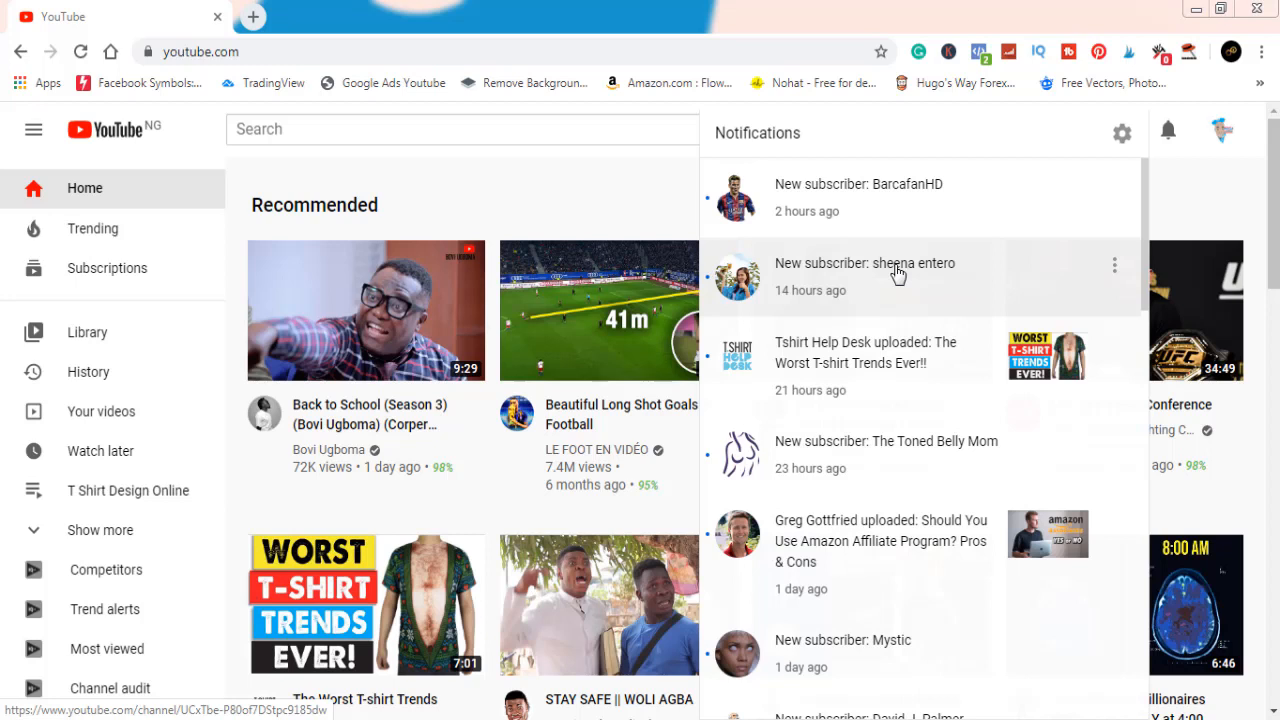
{"action": "left_click", "coordinate": [254, 18]}
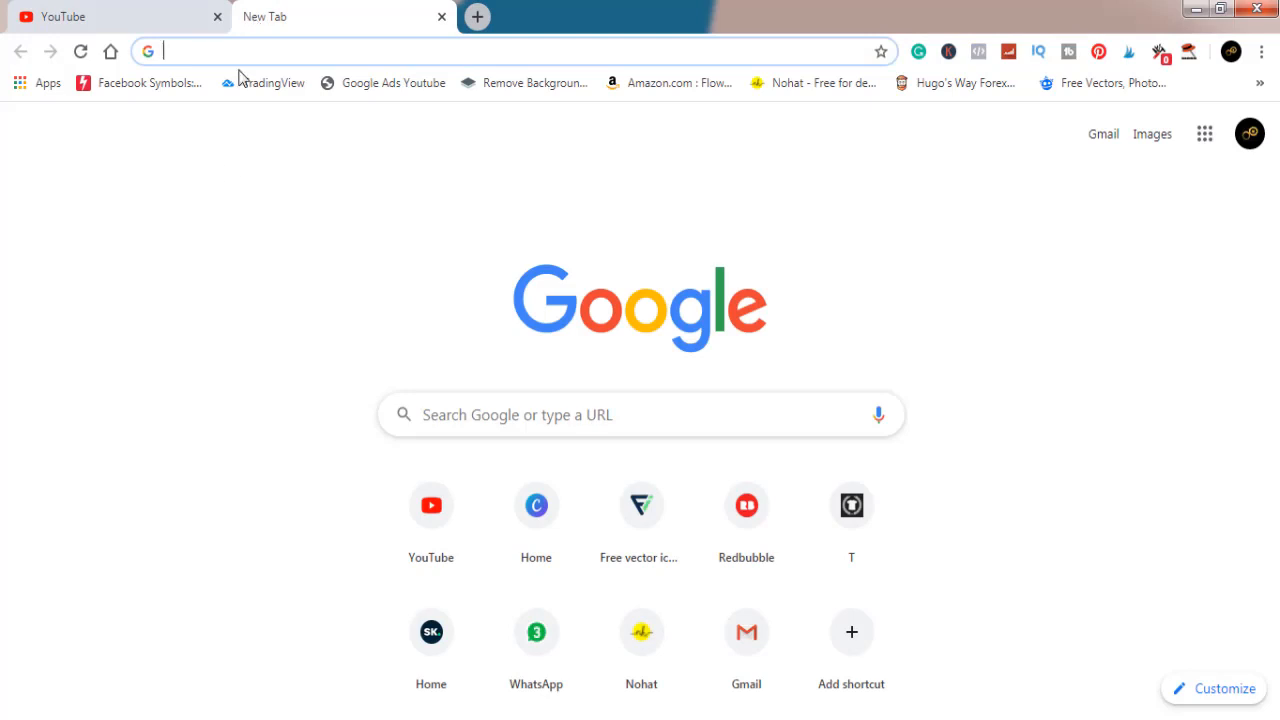
{"action": "left_click", "coordinate": [538, 503]}
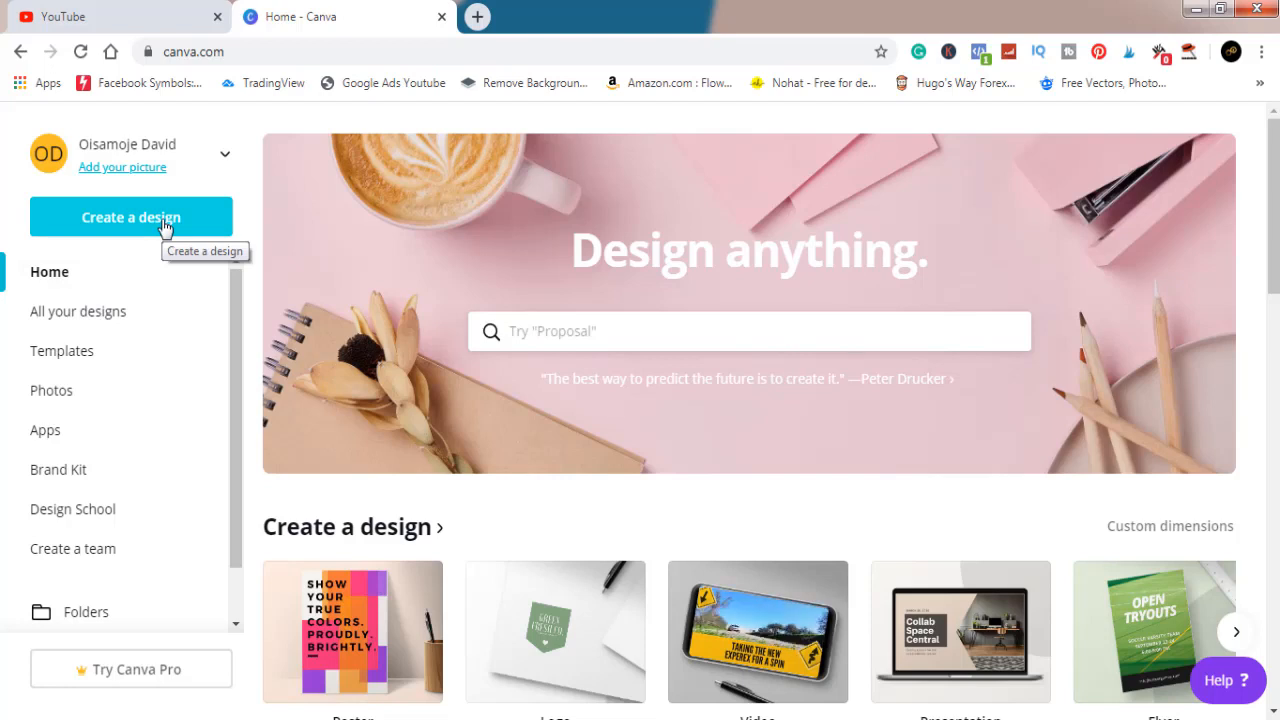
Create a new blank design with custom dimensions of 4500 × 5400 px
{"action": "left_click", "coordinate": [165, 227]}
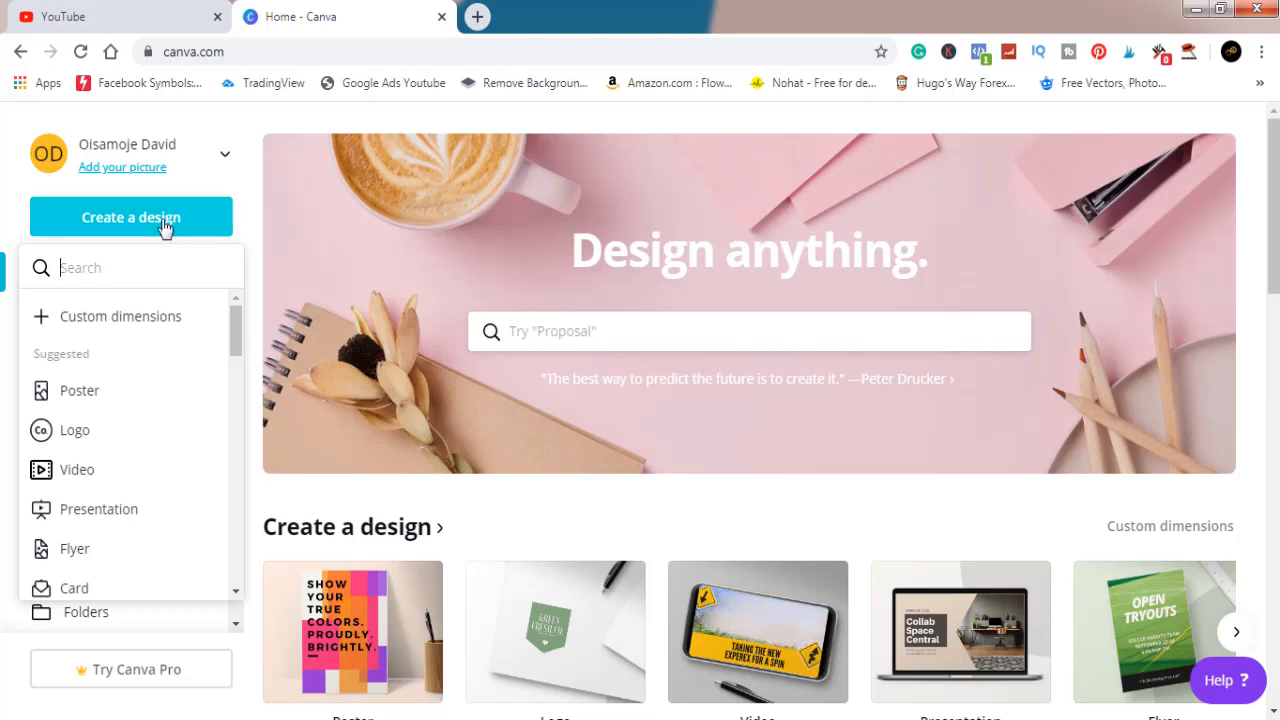
{"action": "left_click", "coordinate": [158, 325]}
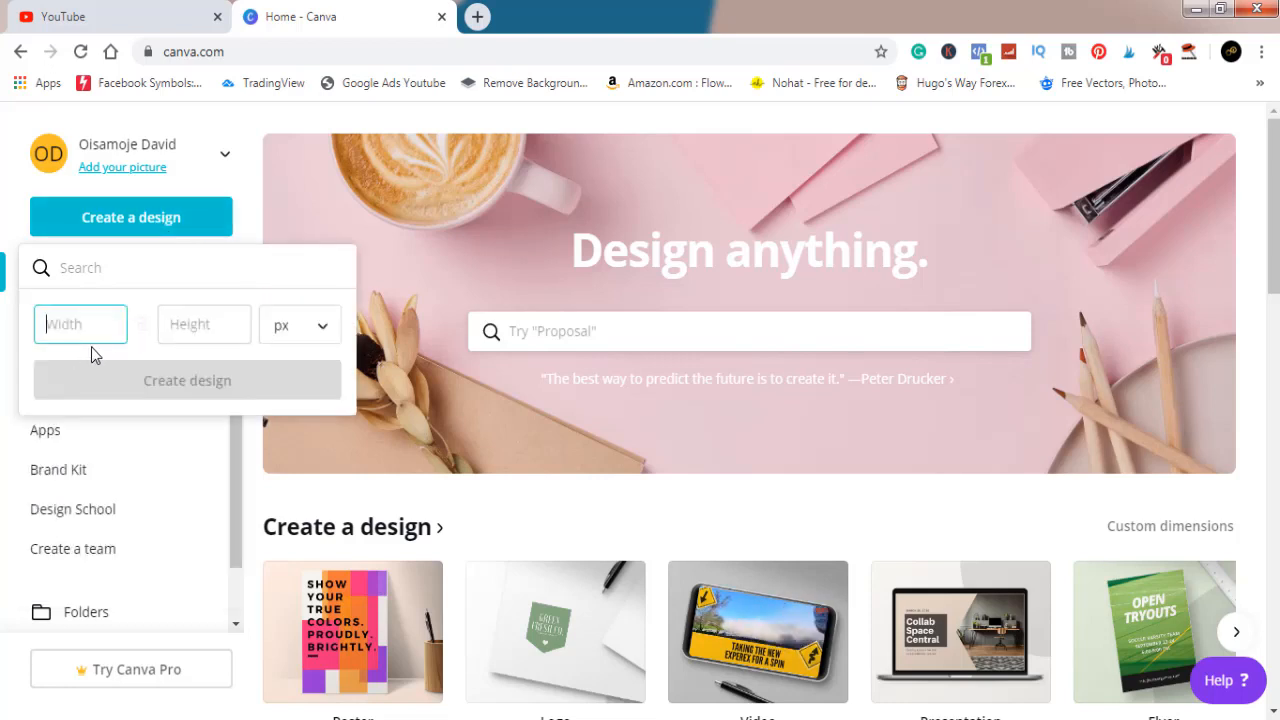
{"action": "type", "text": "45"}
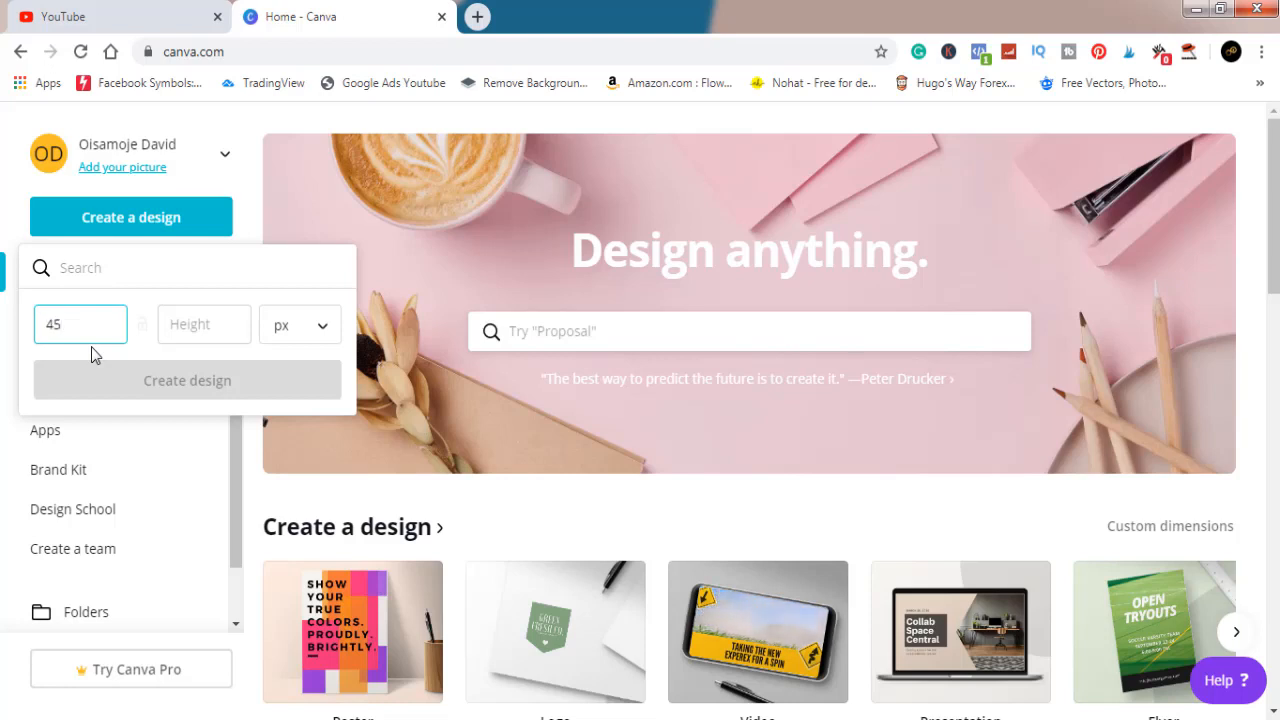
{"action": "type", "text": "00"}
{"action": "left_click", "coordinate": [222, 326]}
{"action": "left_click", "coordinate": [217, 326]}
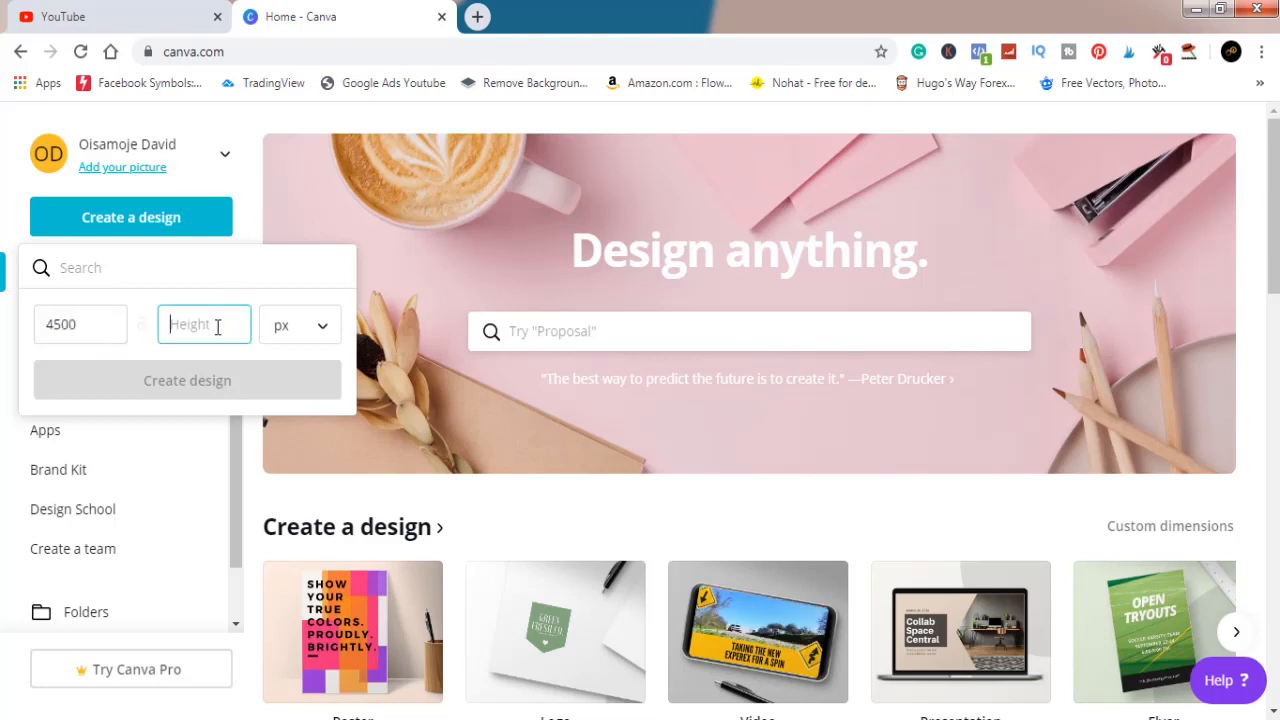
{"action": "type", "text": "5400"}
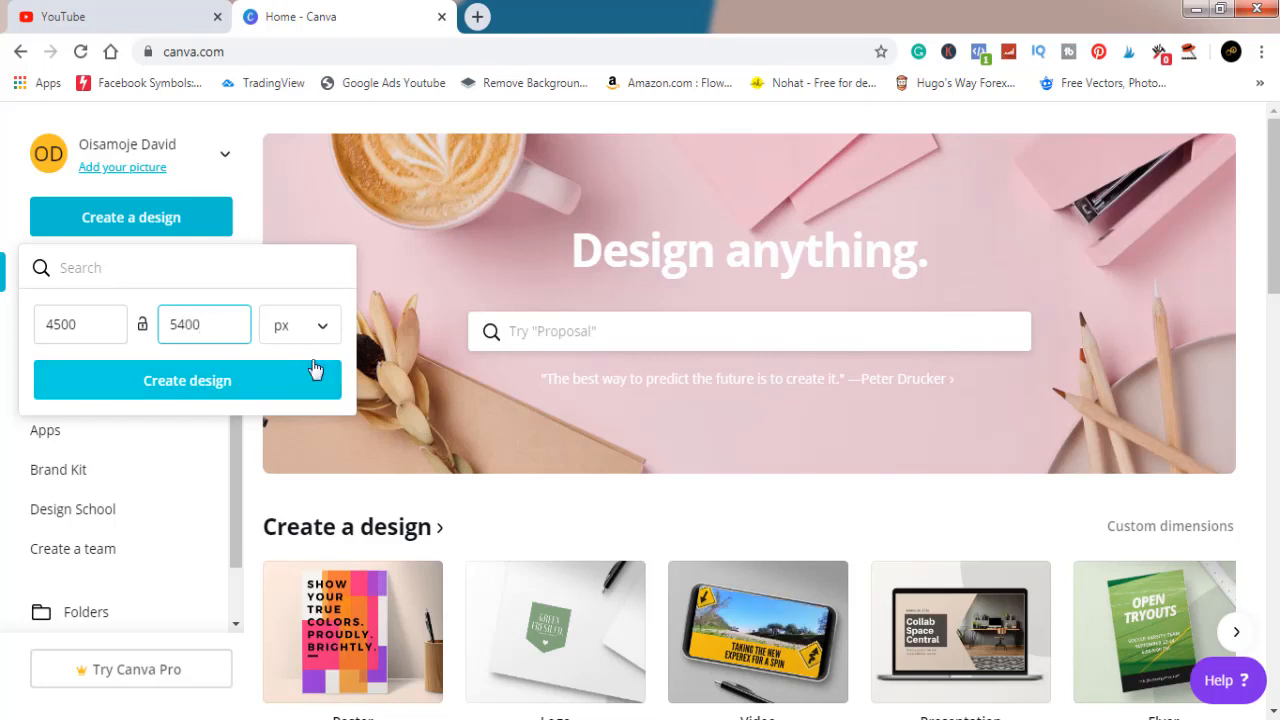
{"action": "left_click", "coordinate": [198, 378]}
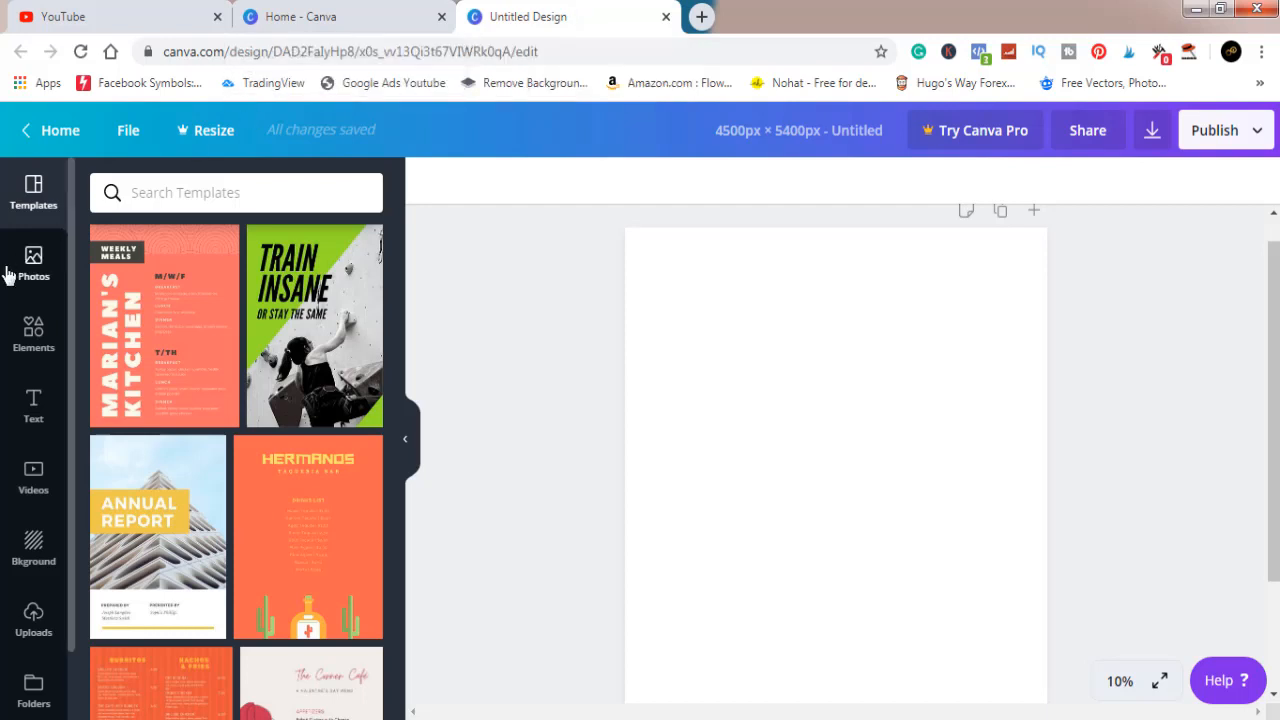
Build a two-by-two grid of equal, narrowly spaced squares on the page from one shrunken square shape and its copies
{"action": "left_click", "coordinate": [44, 342]}
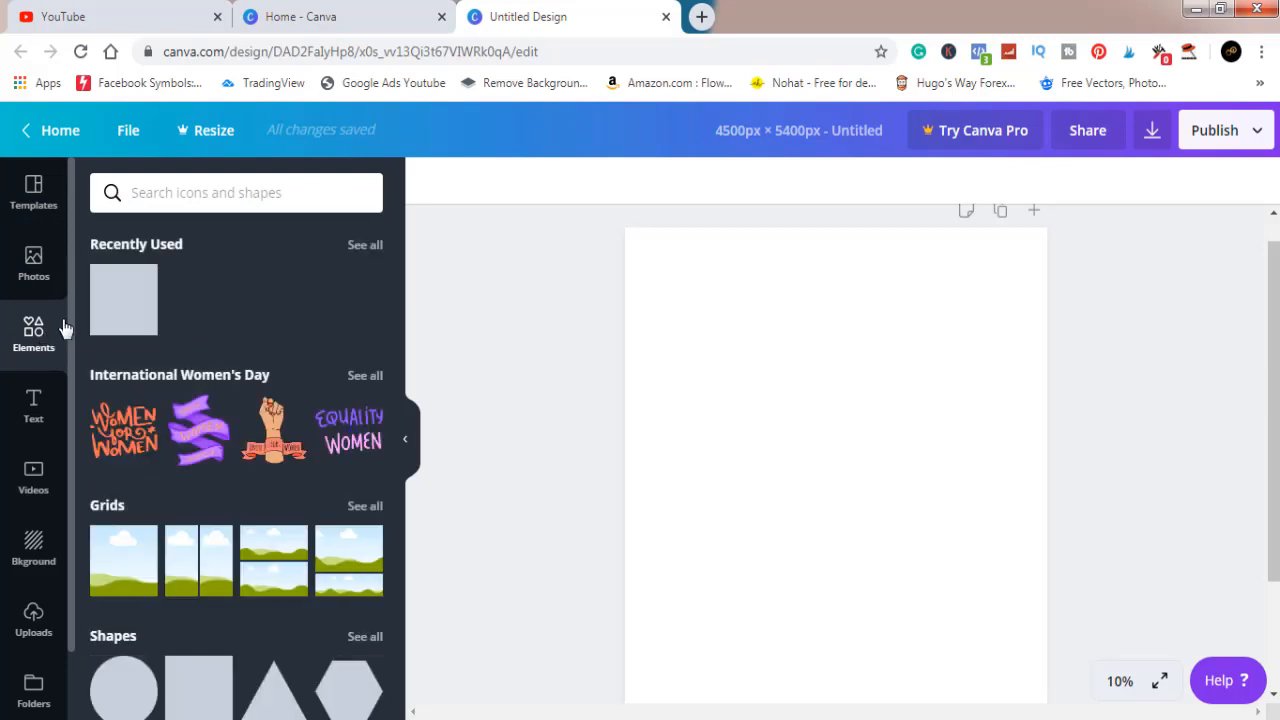
{"action": "left_click", "coordinate": [118, 316]}
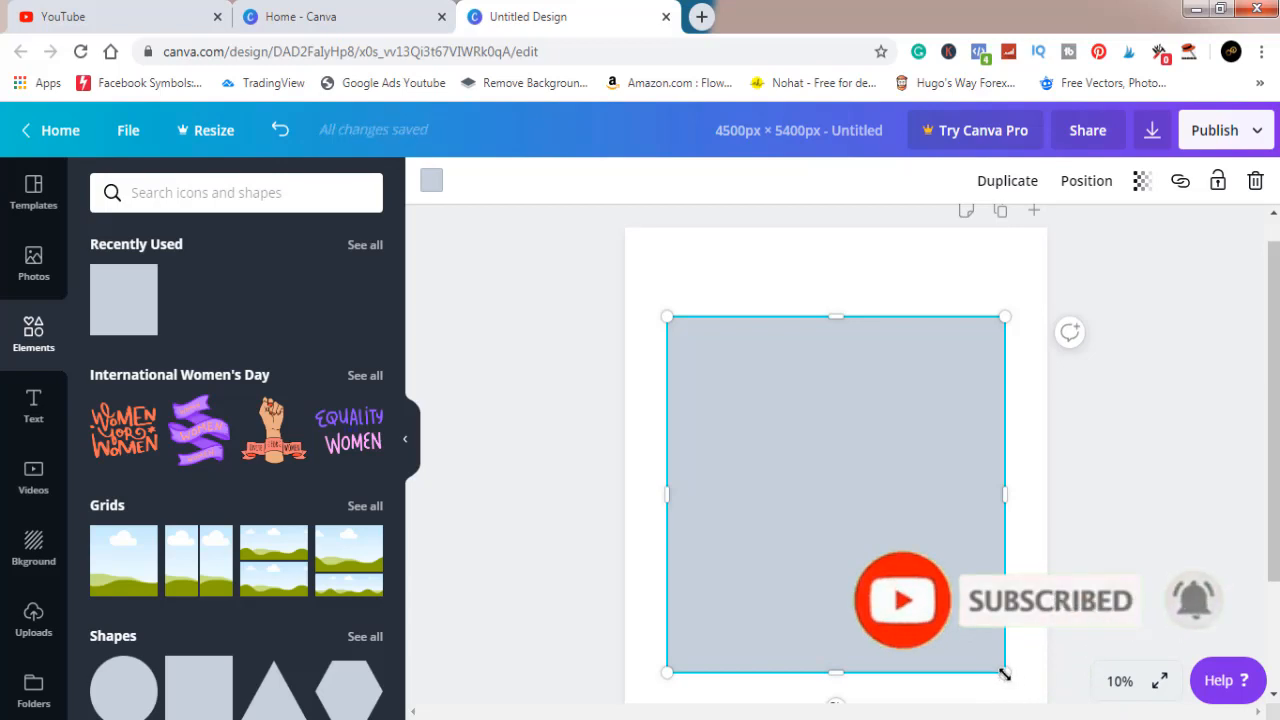
{"action": "left_click_drag", "start_coordinate": [1004, 674], "coordinate": [784, 395]}
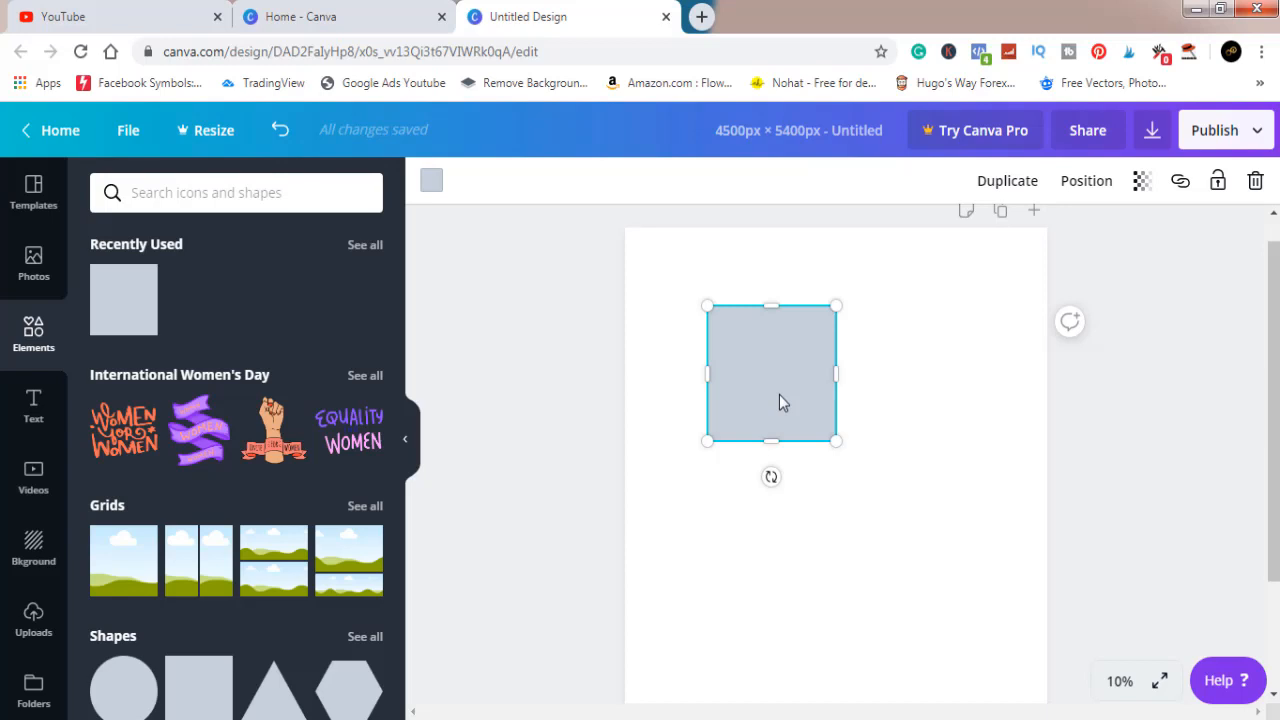
{"action": "left_click_drag", "start_coordinate": [779, 394], "coordinate": [914, 398]}
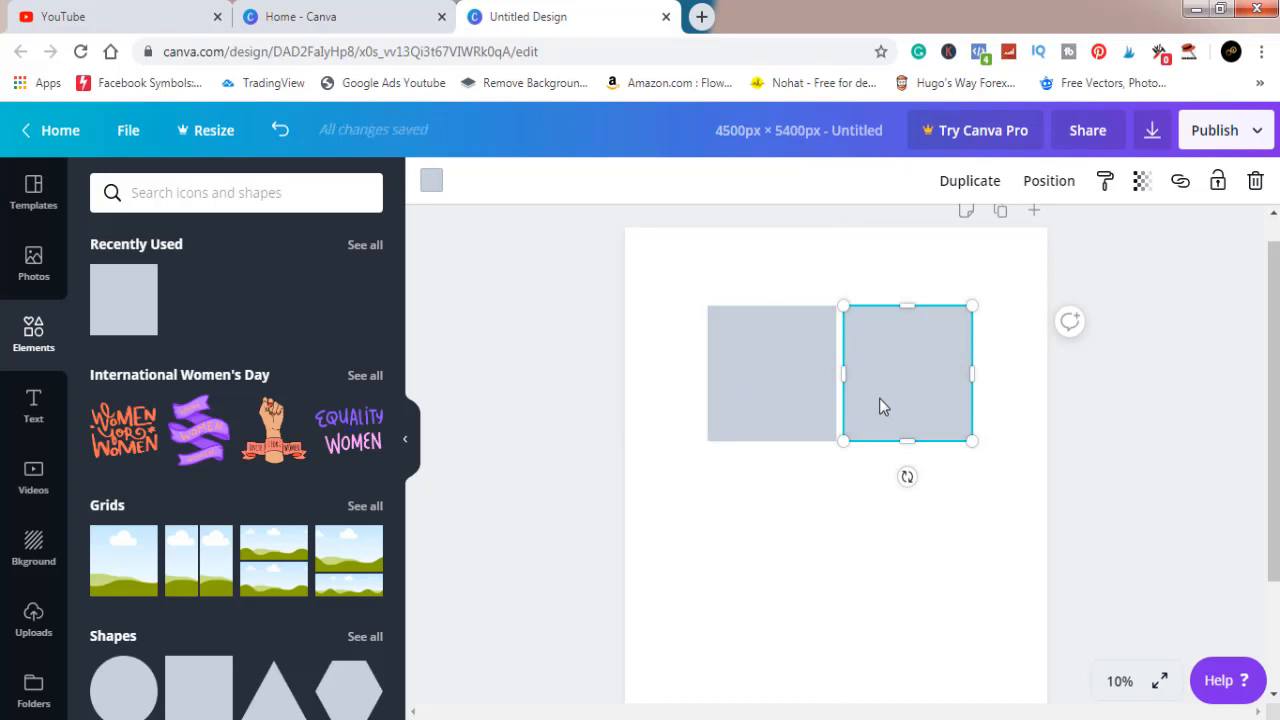
{"action": "left_click_drag", "start_coordinate": [879, 398], "coordinate": [744, 529]}
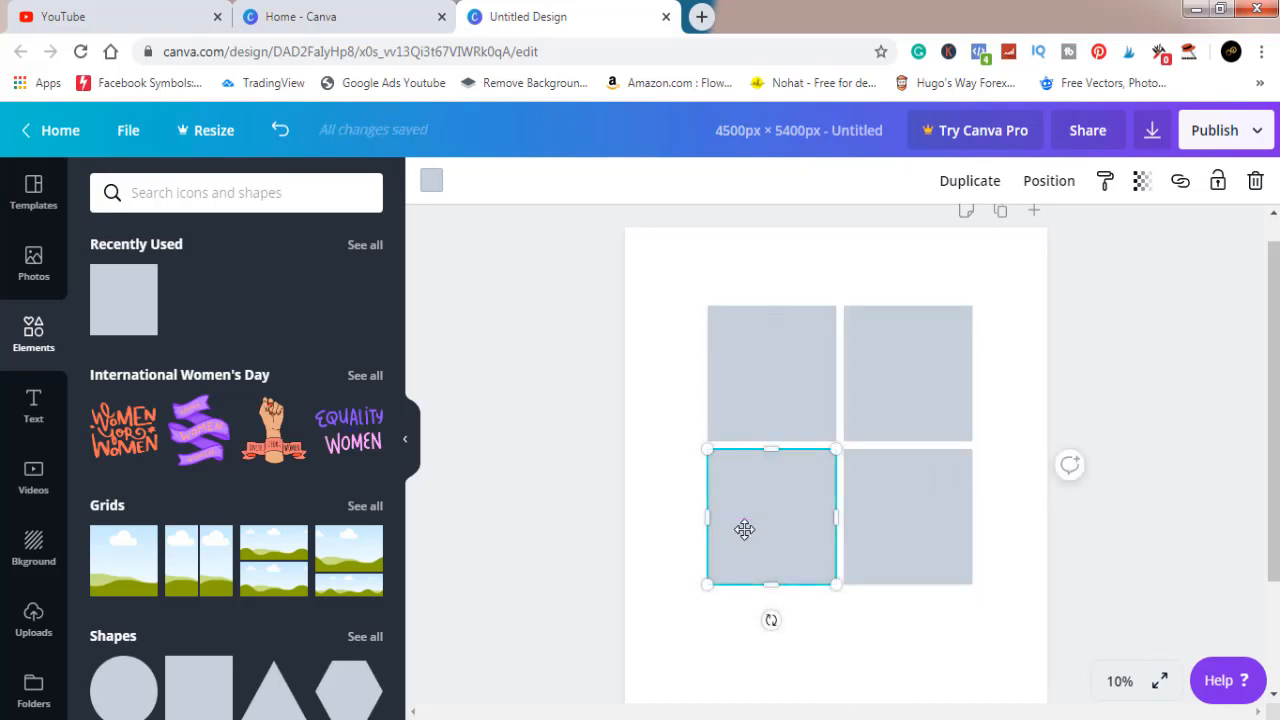
Recolour the grid's upper-left square with a custom bright orange
{"action": "left_click", "coordinate": [789, 400]}
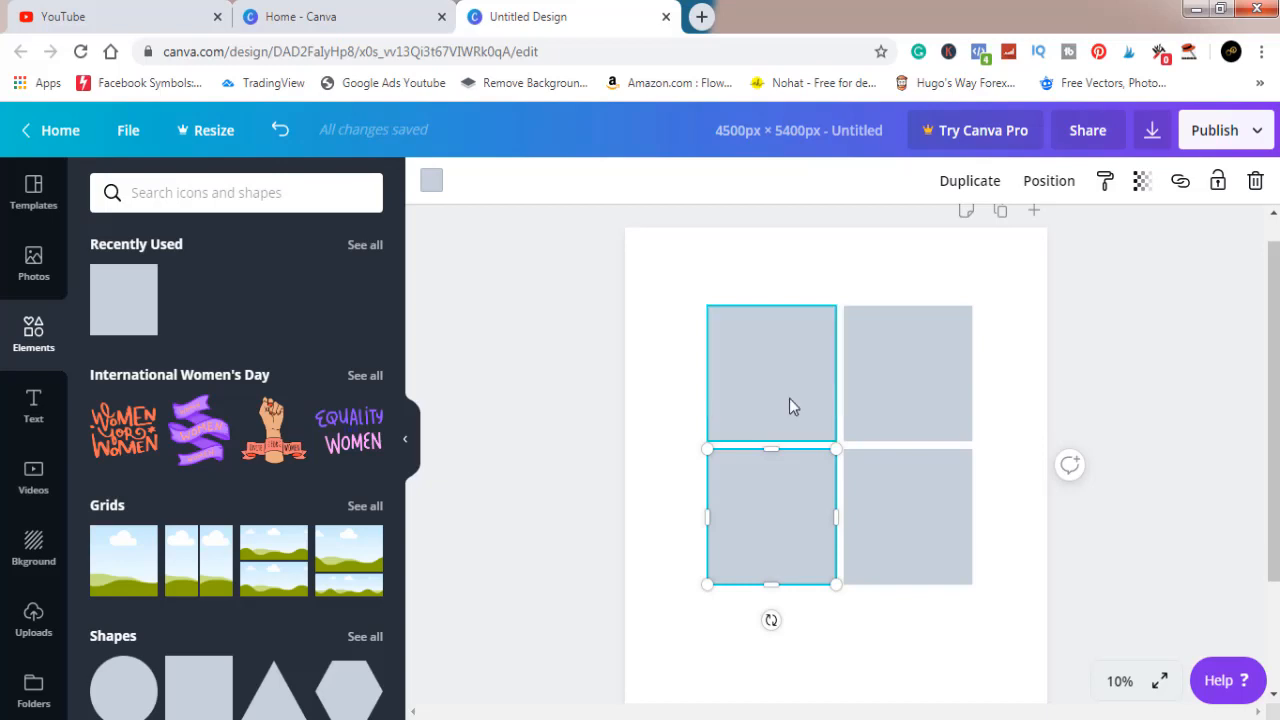
{"action": "left_click", "coordinate": [431, 180]}
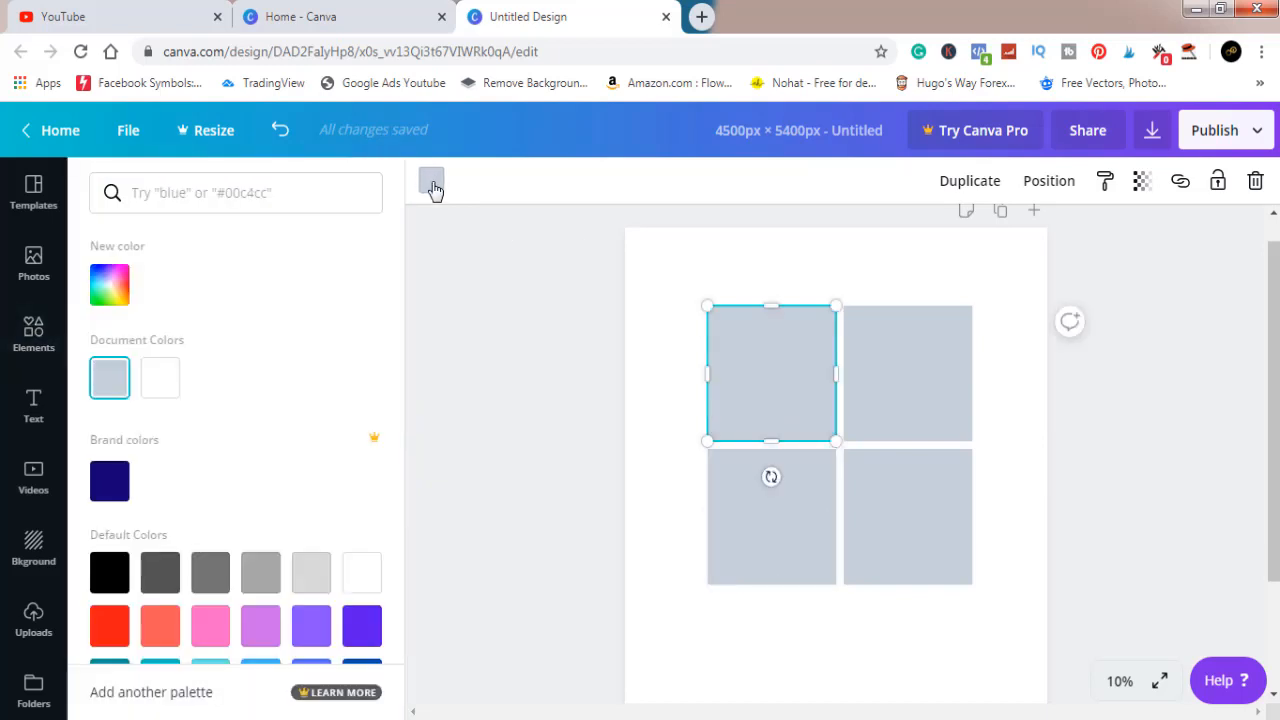
{"action": "left_click", "coordinate": [124, 300]}
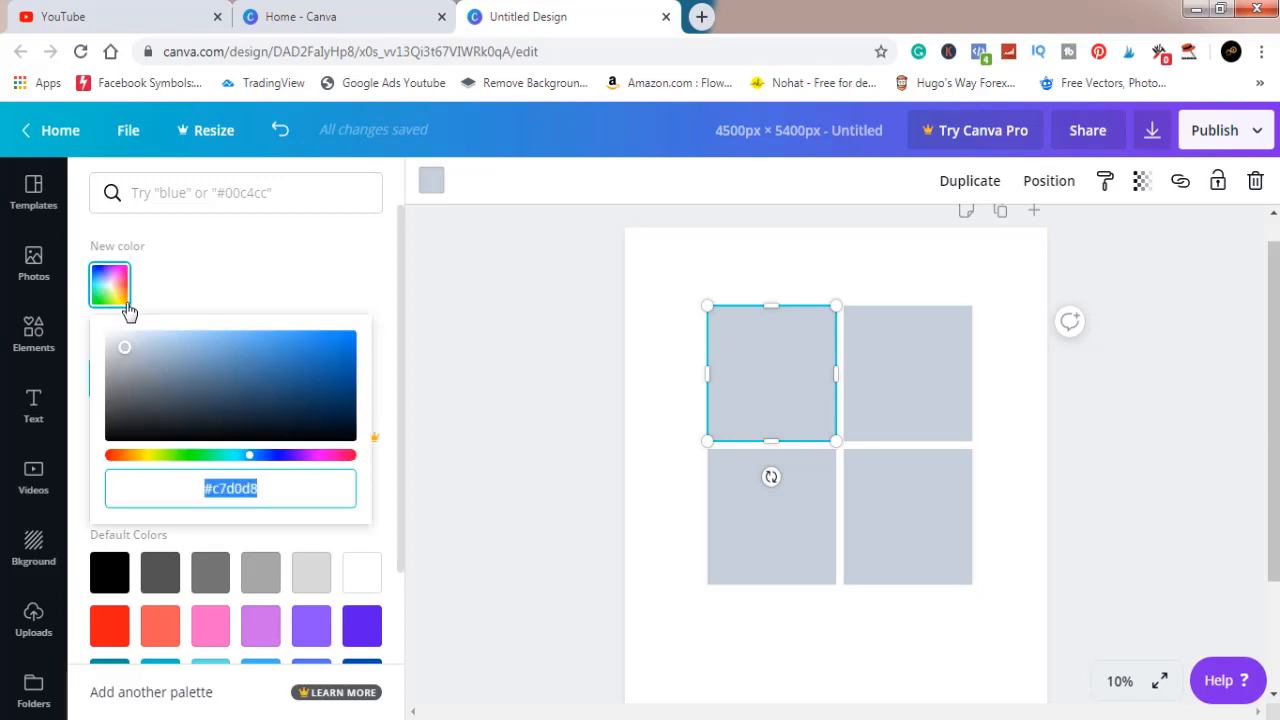
{"action": "left_click", "coordinate": [143, 456]}
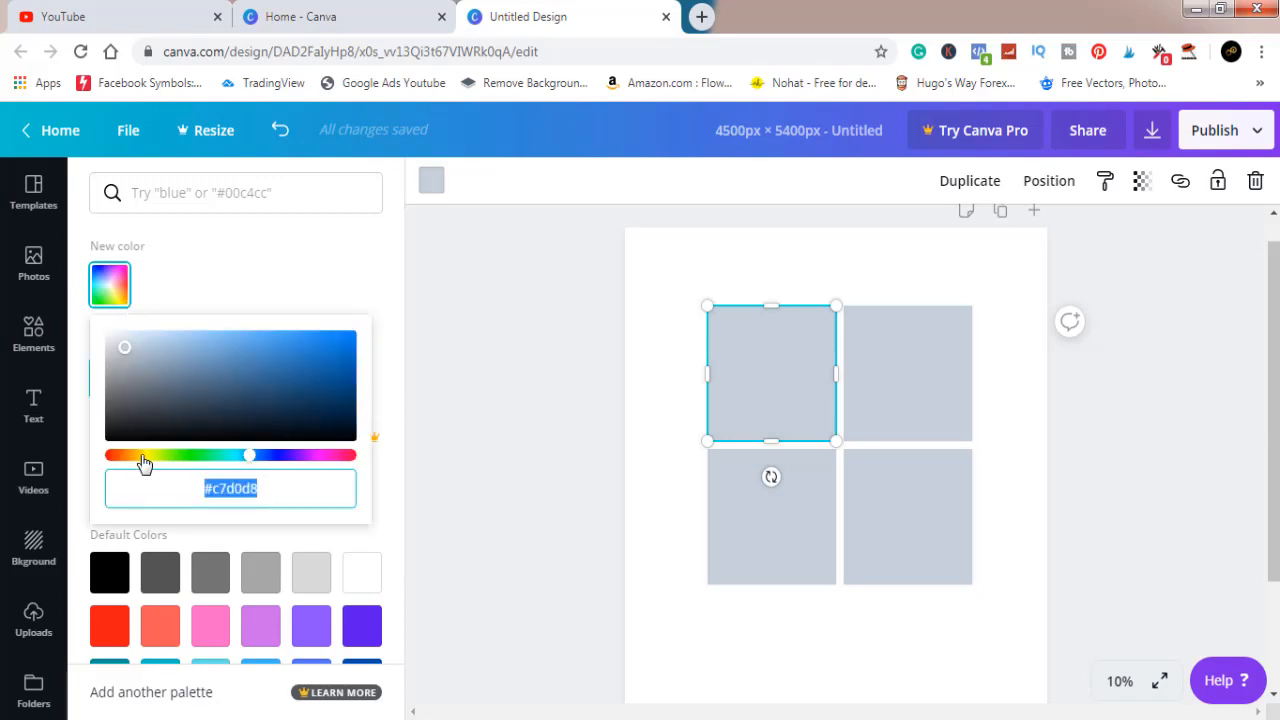
{"action": "left_click", "coordinate": [344, 338]}
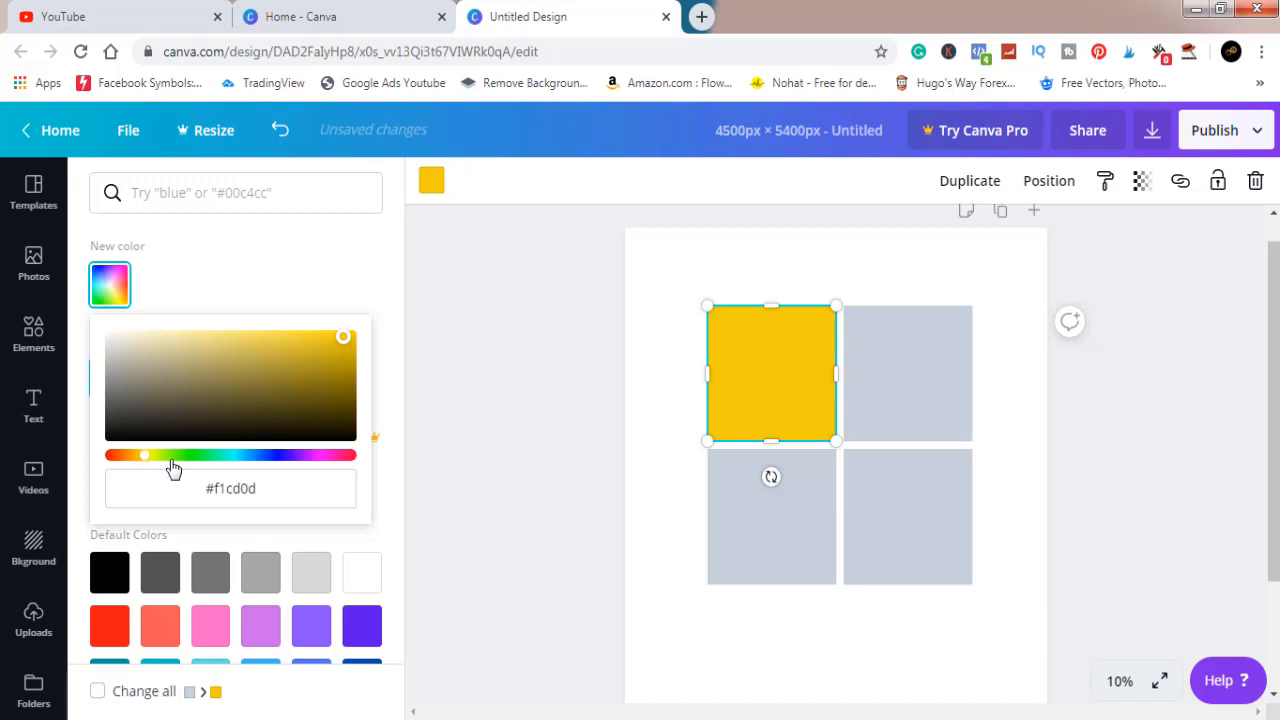
{"action": "left_click_drag", "start_coordinate": [145, 459], "coordinate": [138, 461]}
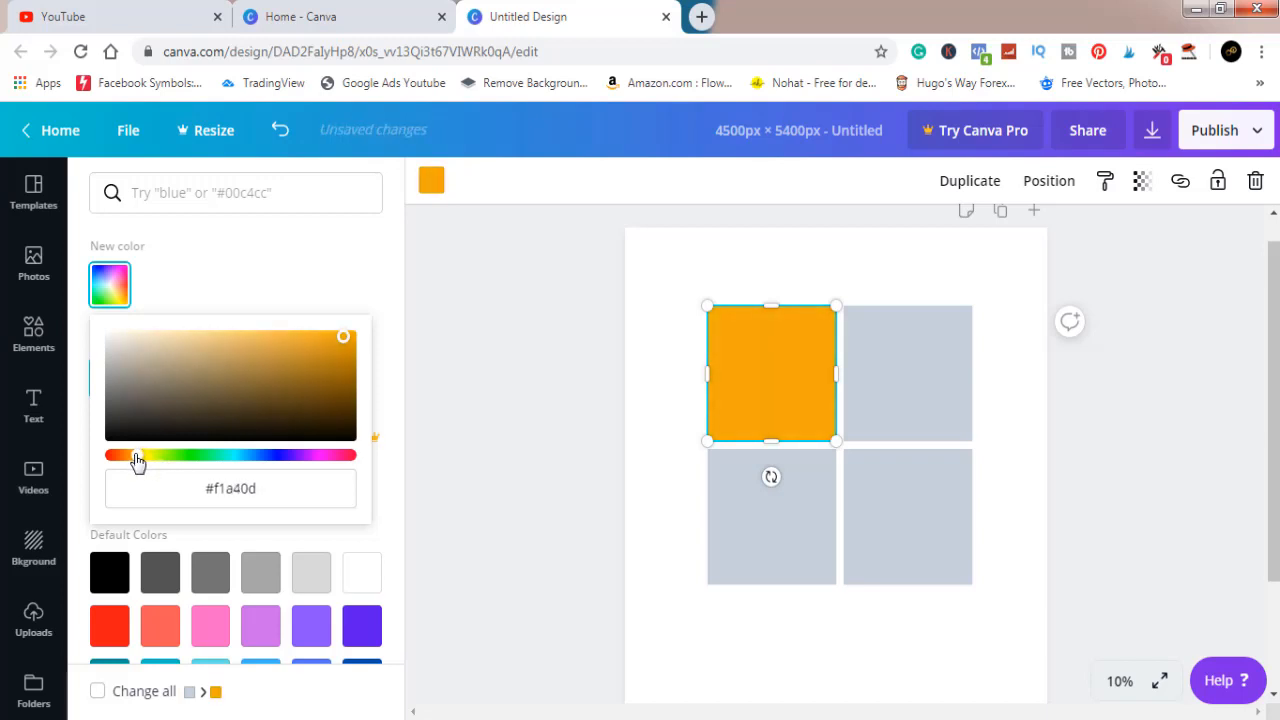
{"action": "left_click", "coordinate": [350, 336]}
Recolour the upper-right square blue (#206db2) and the lower-left square with the default red
{"action": "left_click", "coordinate": [906, 348]}
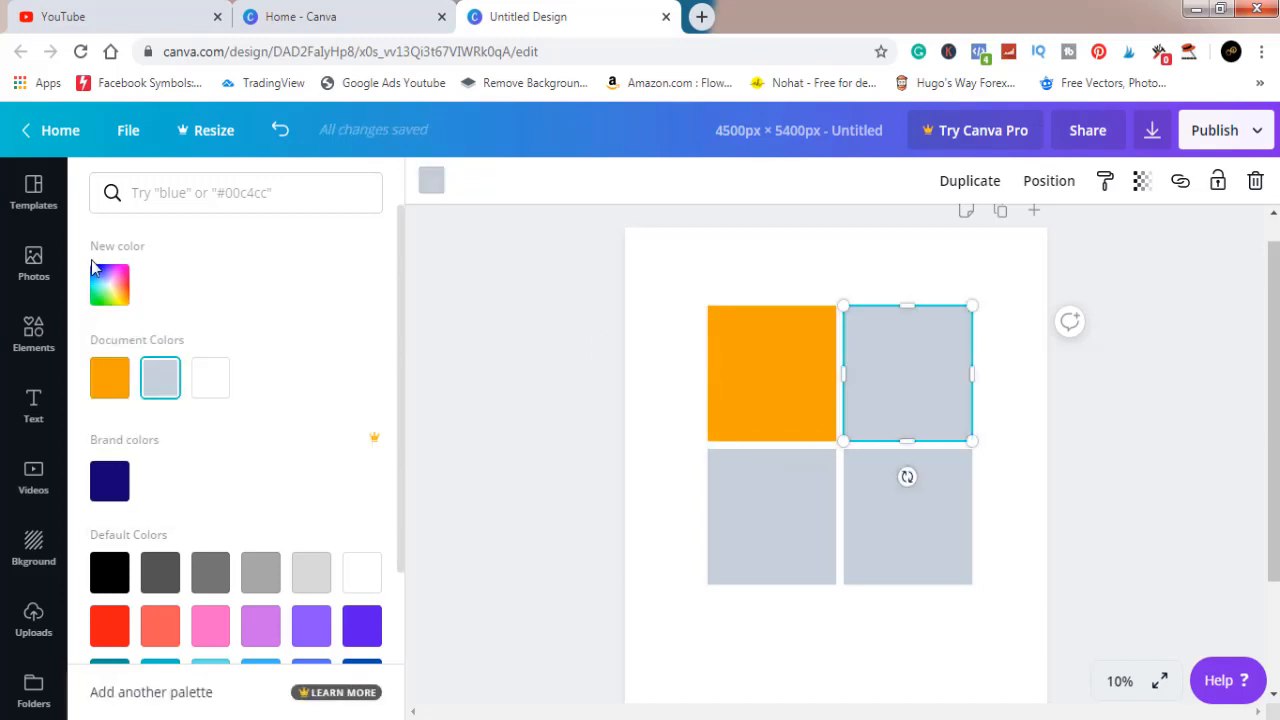
{"action": "left_click", "coordinate": [109, 282]}
{"action": "left_click", "coordinate": [311, 364]}
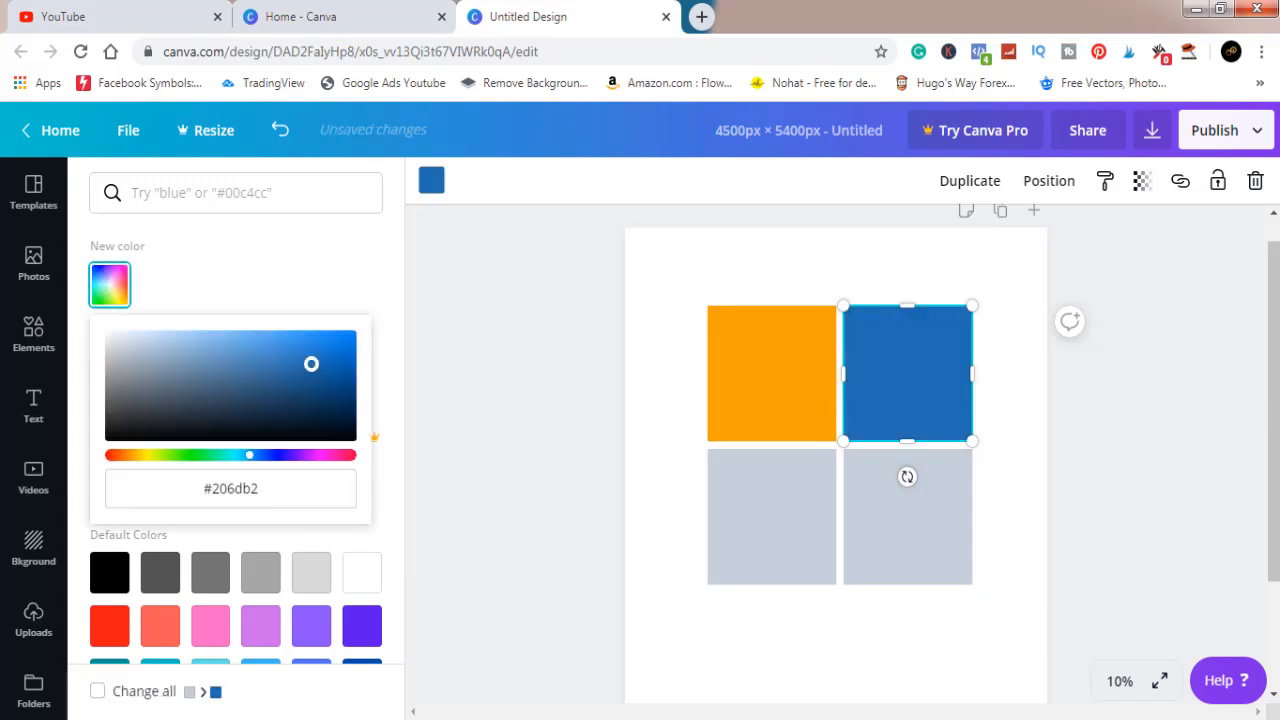
{"action": "left_click", "coordinate": [775, 504]}
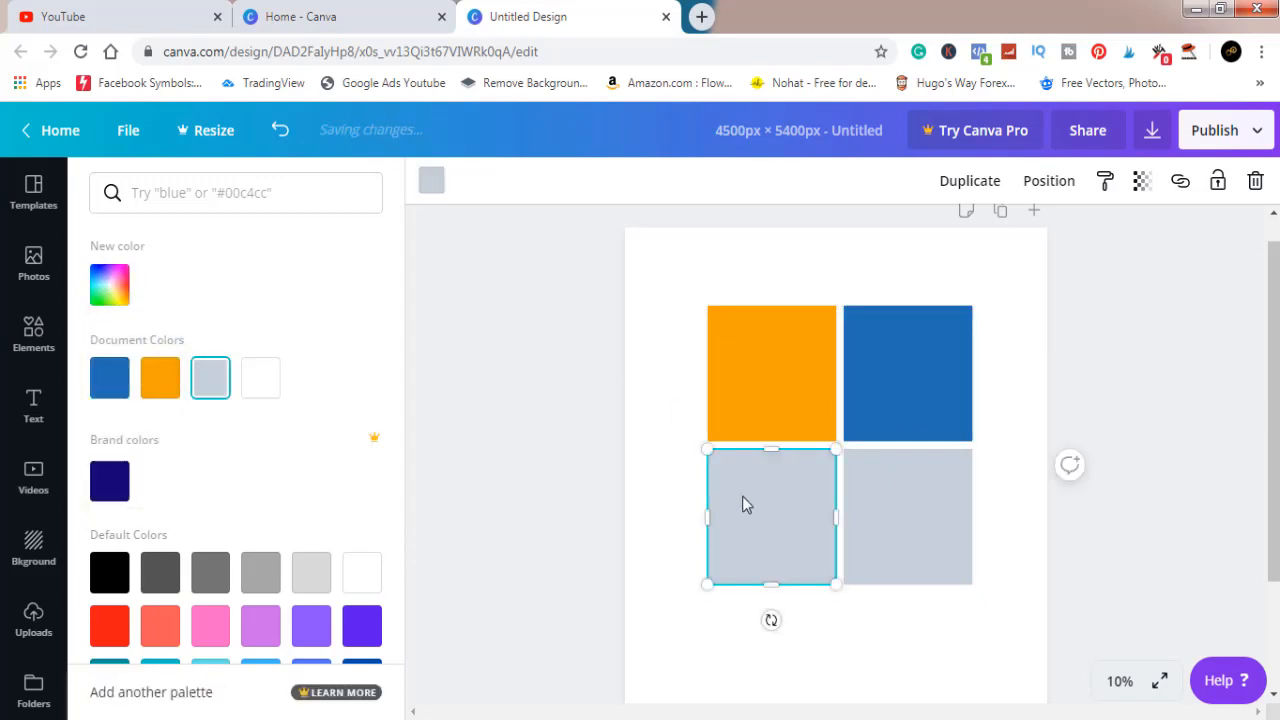
{"action": "left_click", "coordinate": [109, 624]}
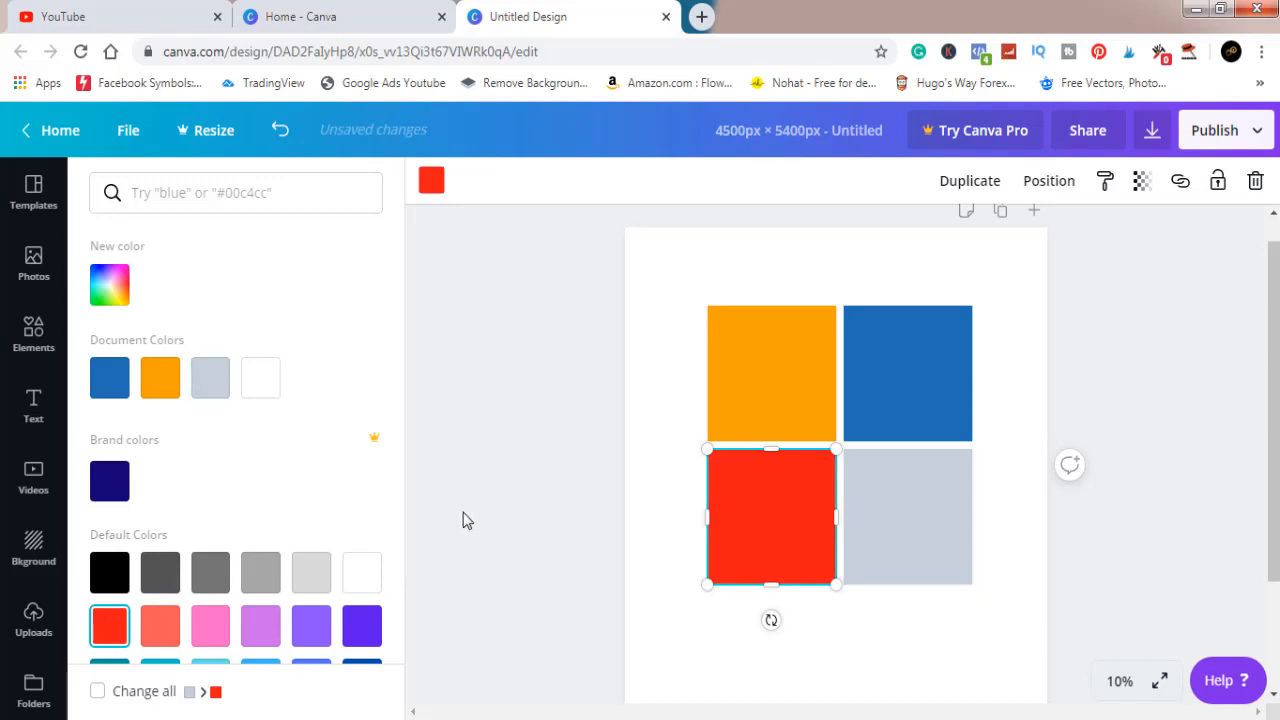
Recolour the grid's lower-right square with the custom green #2adb0d
{"action": "left_click", "coordinate": [940, 556]}
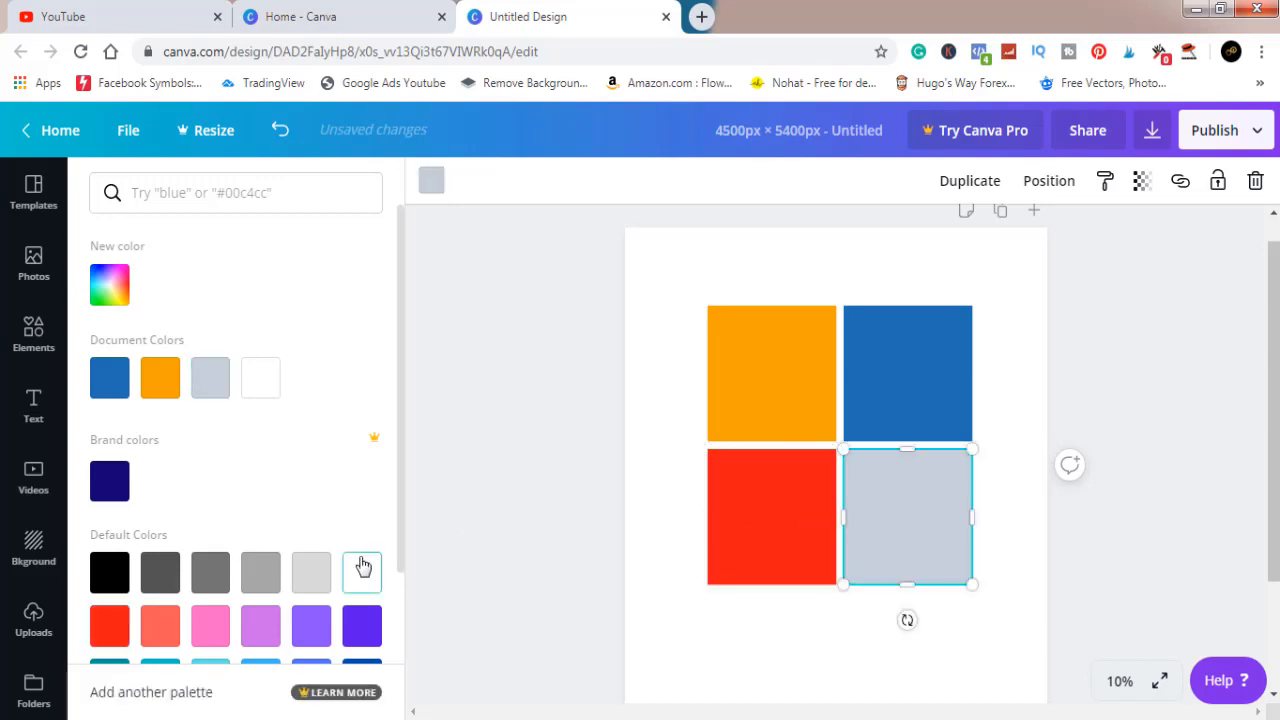
{"action": "left_click", "coordinate": [109, 286]}
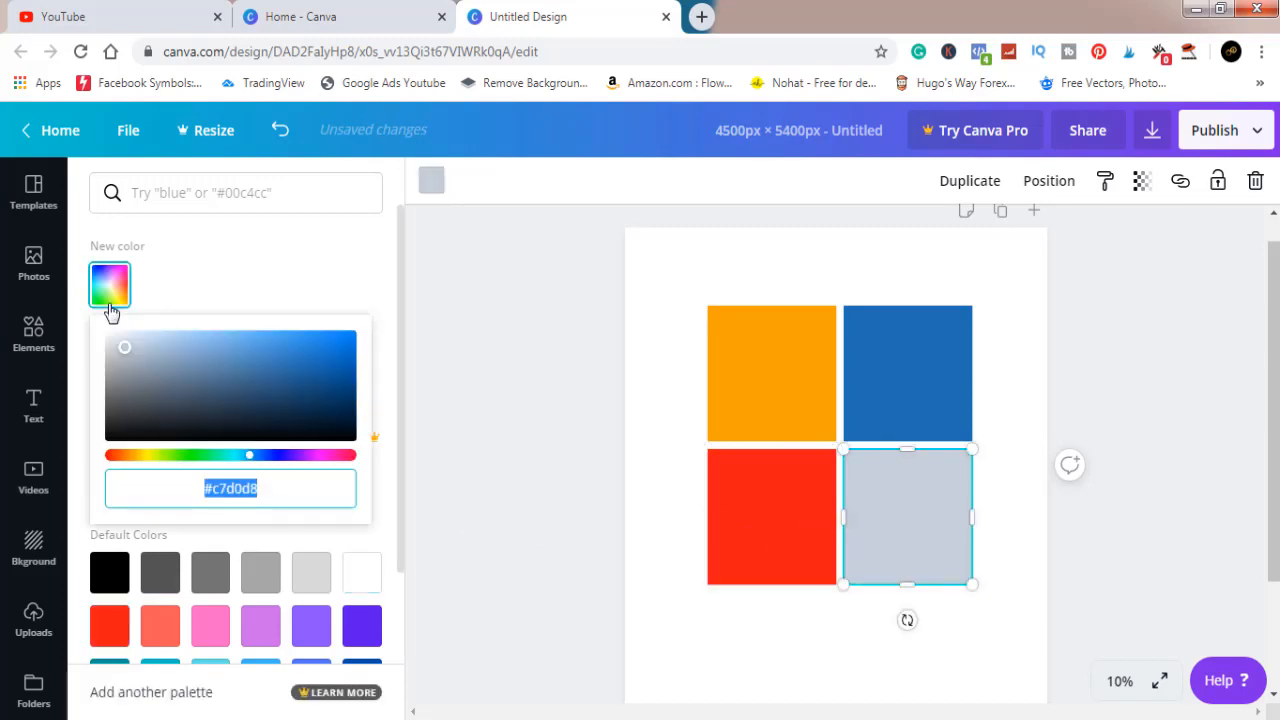
{"action": "left_click", "coordinate": [185, 457]}
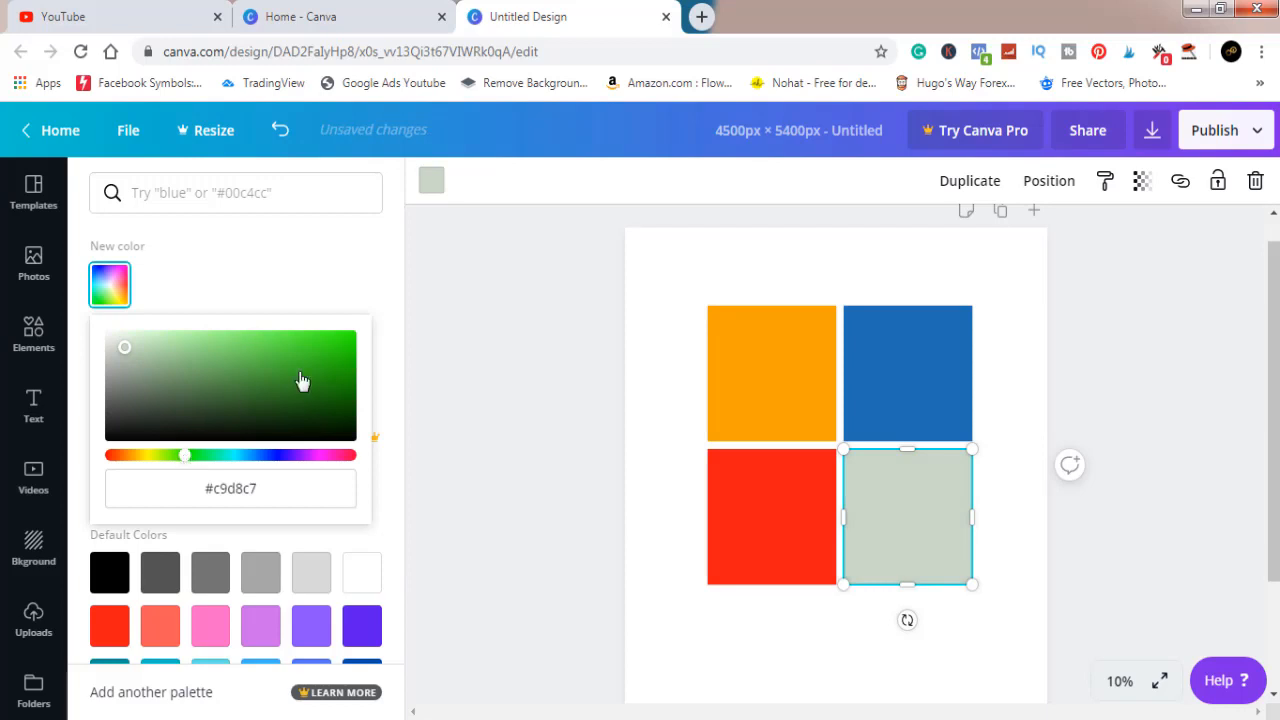
{"action": "left_click", "coordinate": [341, 359]}
{"action": "left_click_drag", "start_coordinate": [341, 359], "coordinate": [341, 346]}
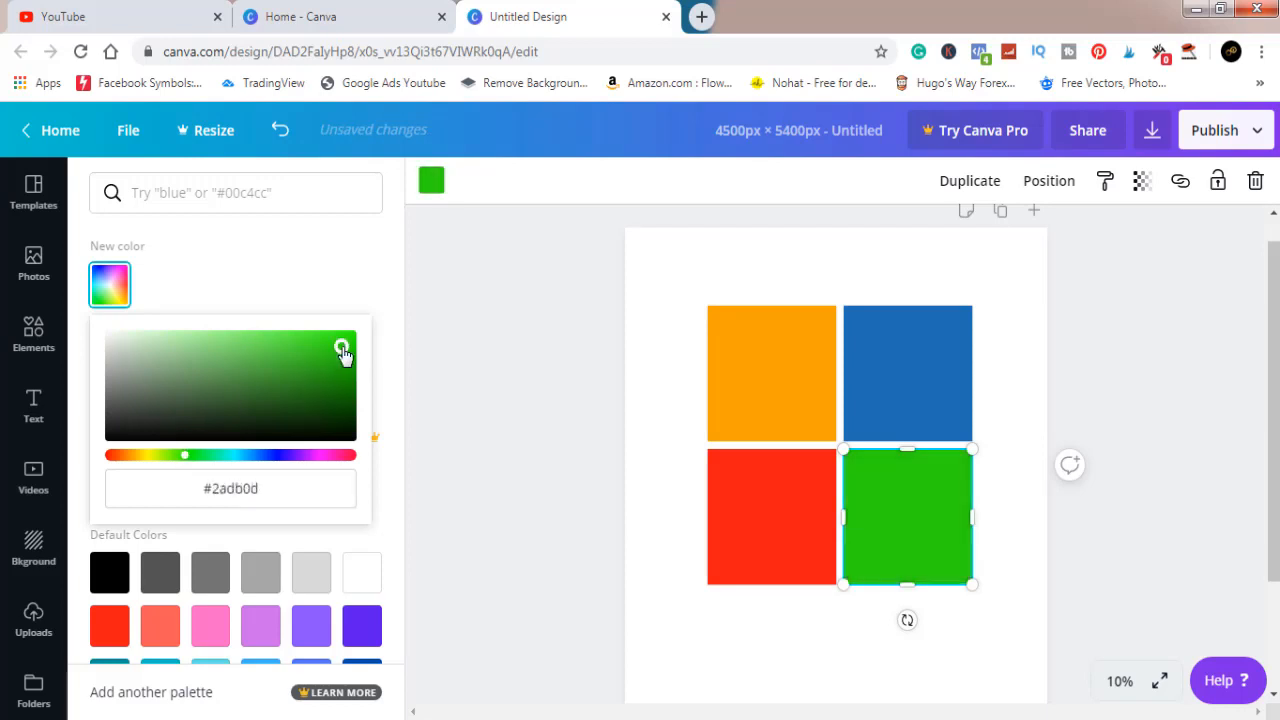
{"action": "left_click", "coordinate": [450, 308]}
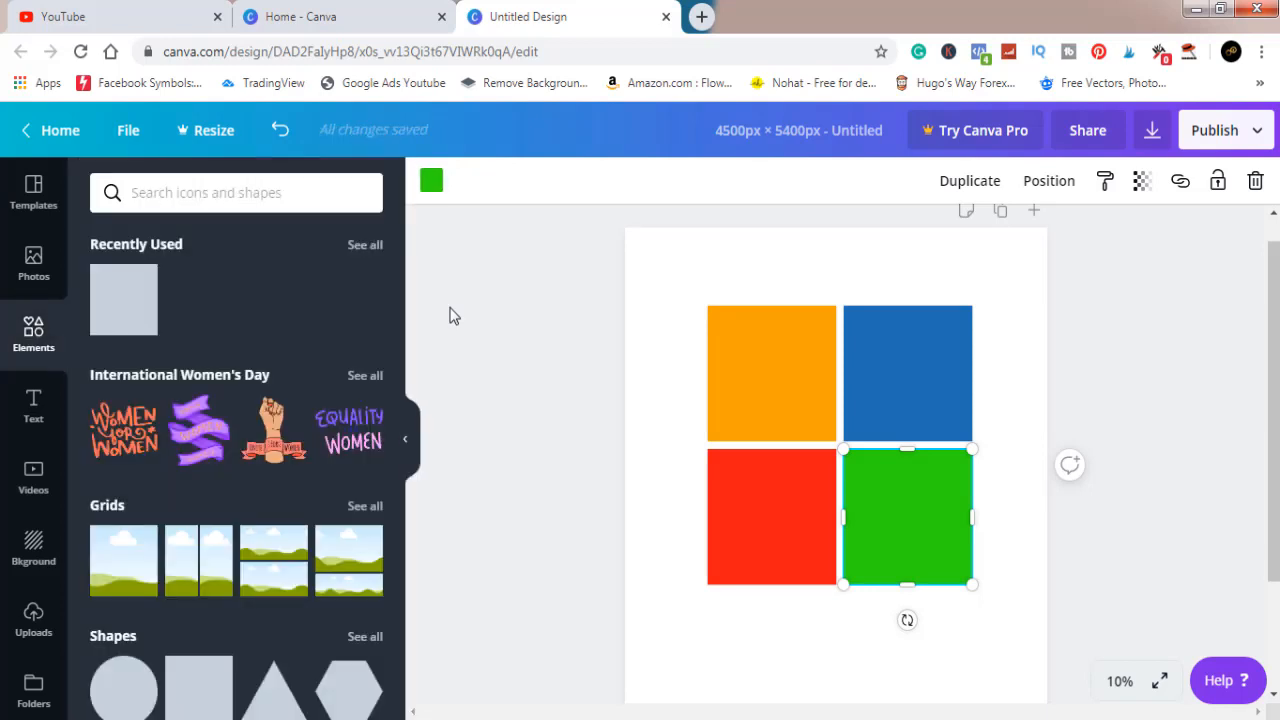
{"action": "left_click", "coordinate": [33, 405]}
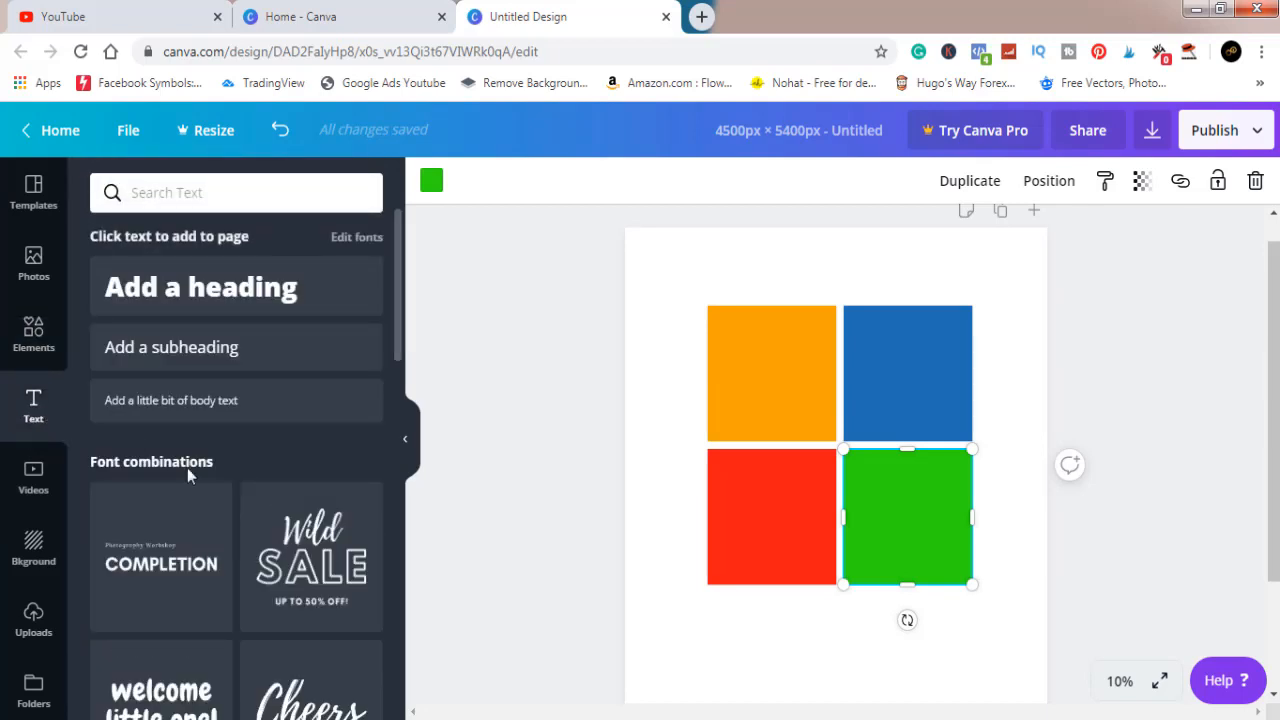
{"action": "left_click", "coordinate": [255, 292]}
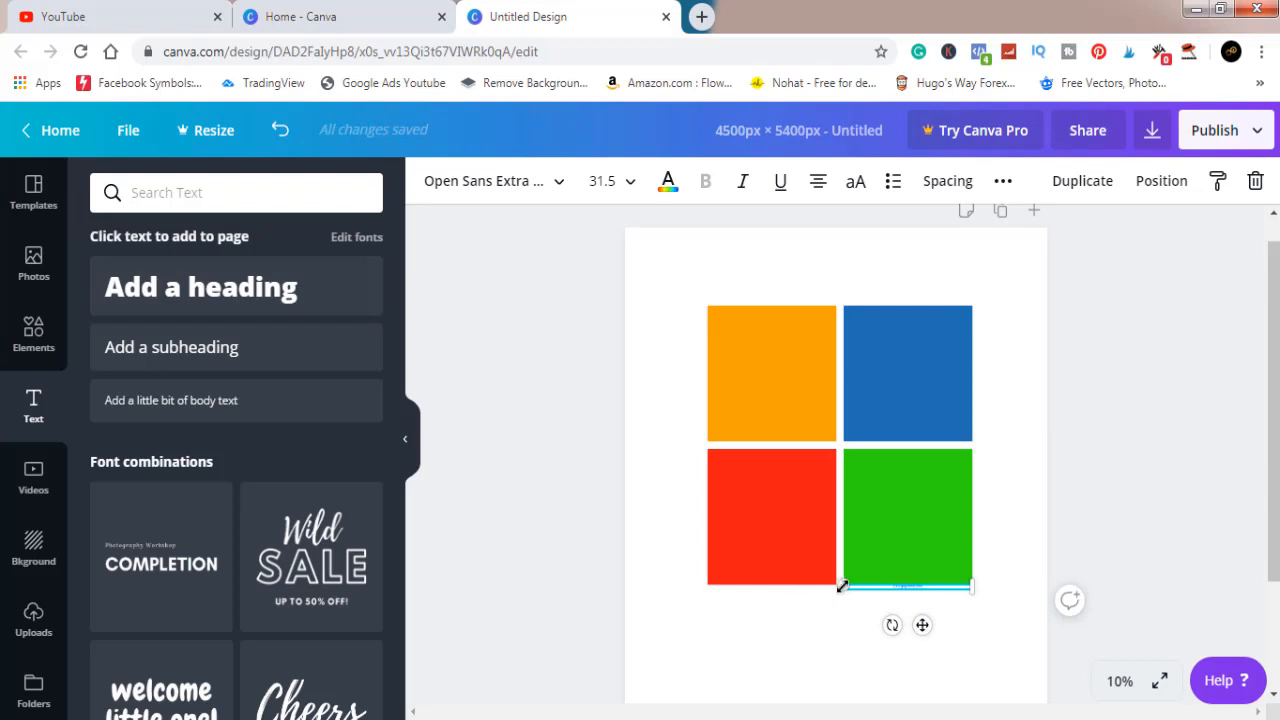
{"action": "left_click_drag", "start_coordinate": [842, 587], "coordinate": [755, 688]}
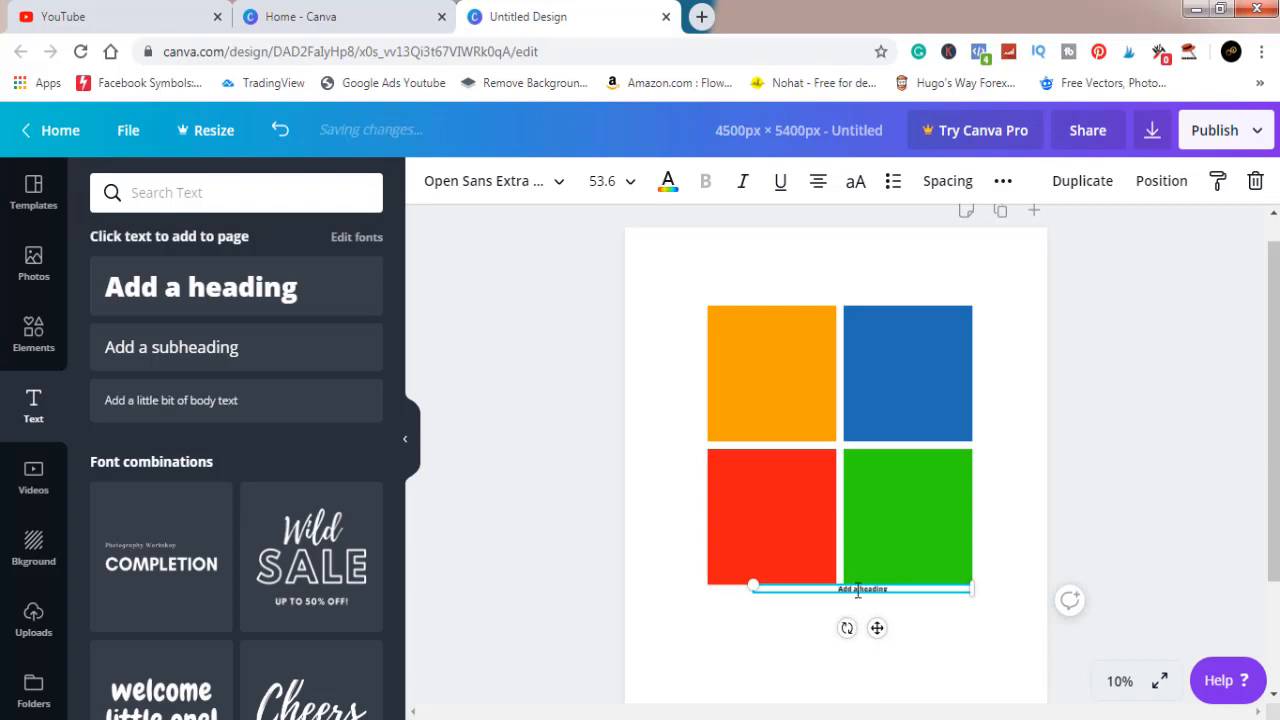
{"action": "left_click_drag", "start_coordinate": [858, 589], "coordinate": [858, 626]}
{"action": "key", "text": "BackSpace"}
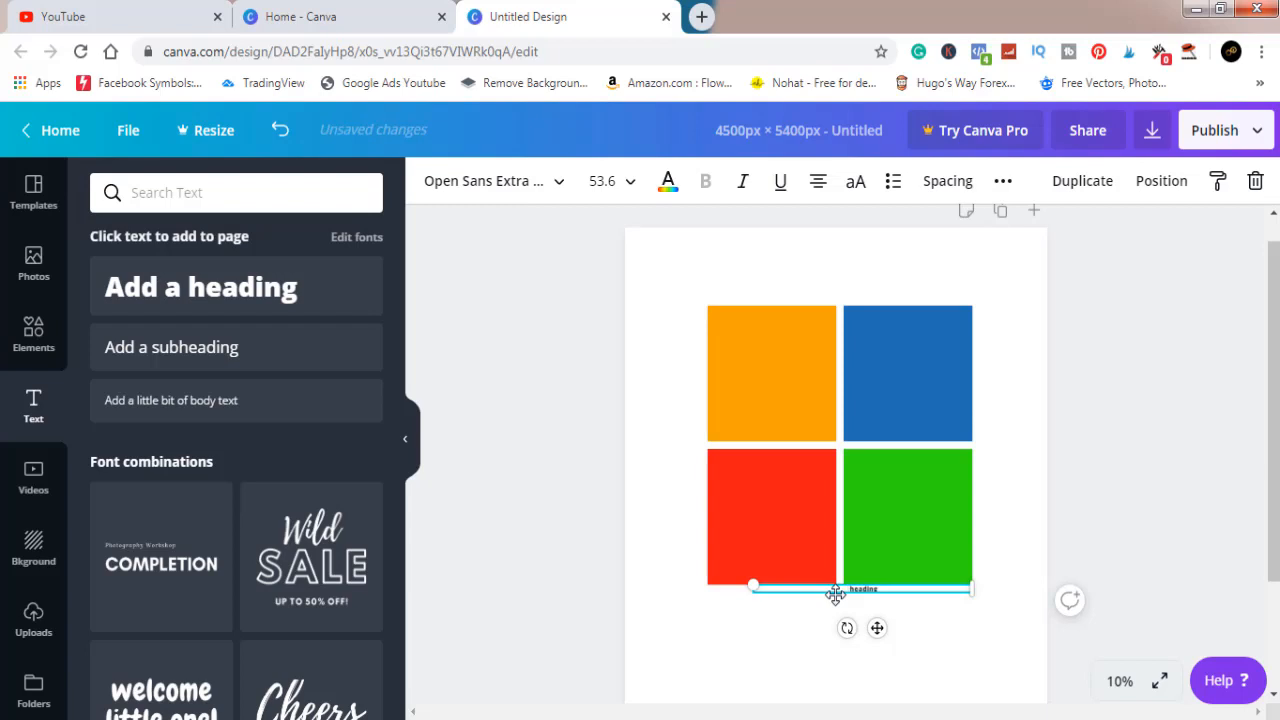
{"action": "left_click", "coordinate": [1201, 355]}
{"action": "left_click", "coordinate": [877, 597]}
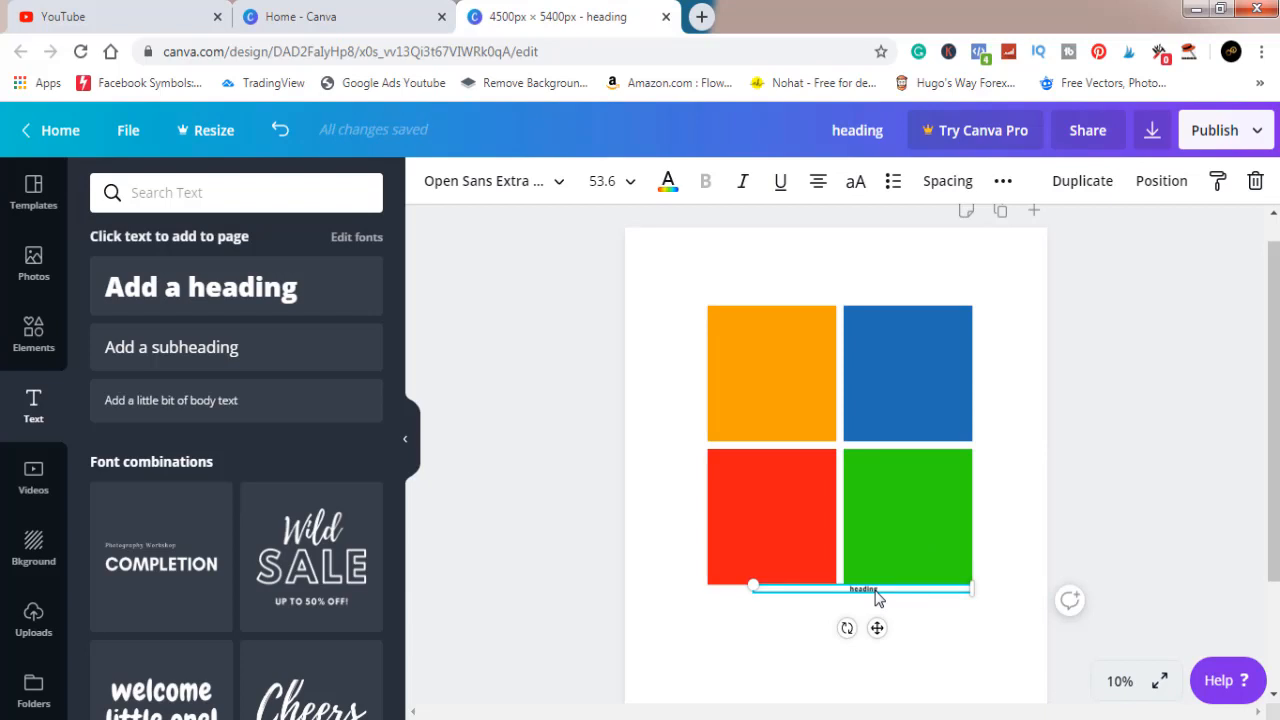
{"action": "key", "text": "Delete"}
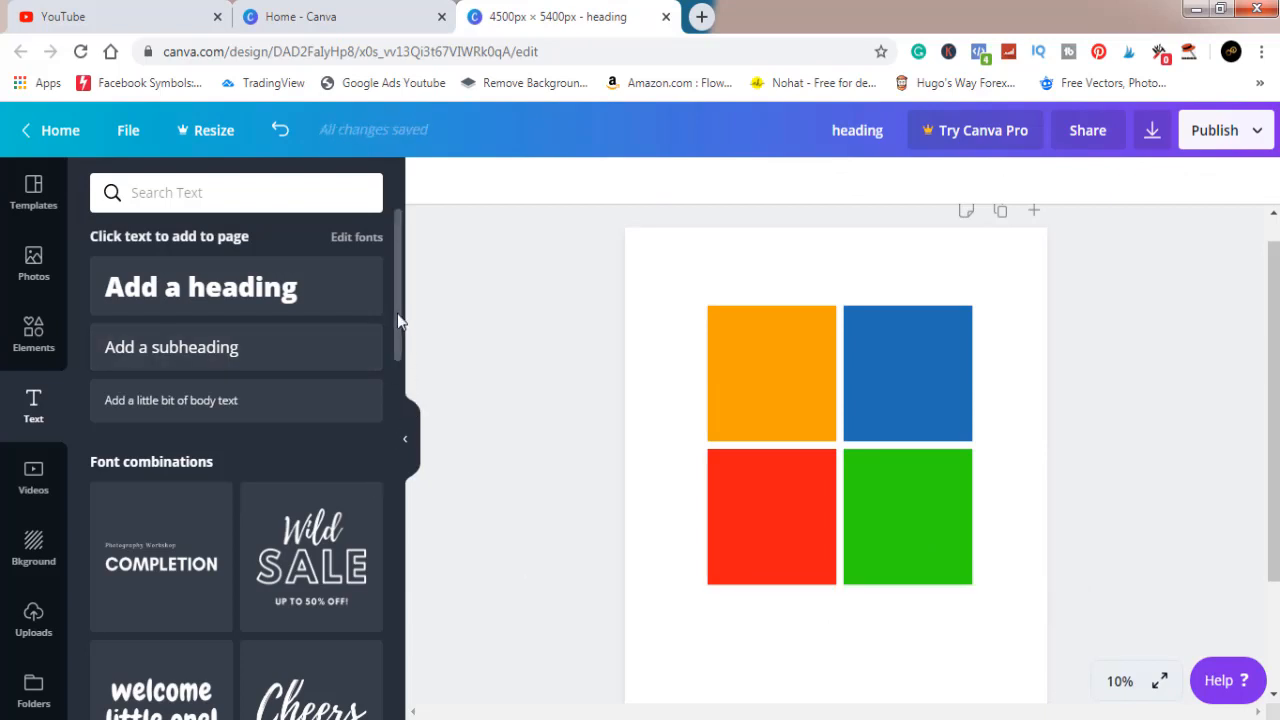
Add the "BABY BOY!" font combination to the page and enlarge it until its main text is about size 685
{"action": "left_click_drag", "start_coordinate": [397, 313], "coordinate": [391, 486]}
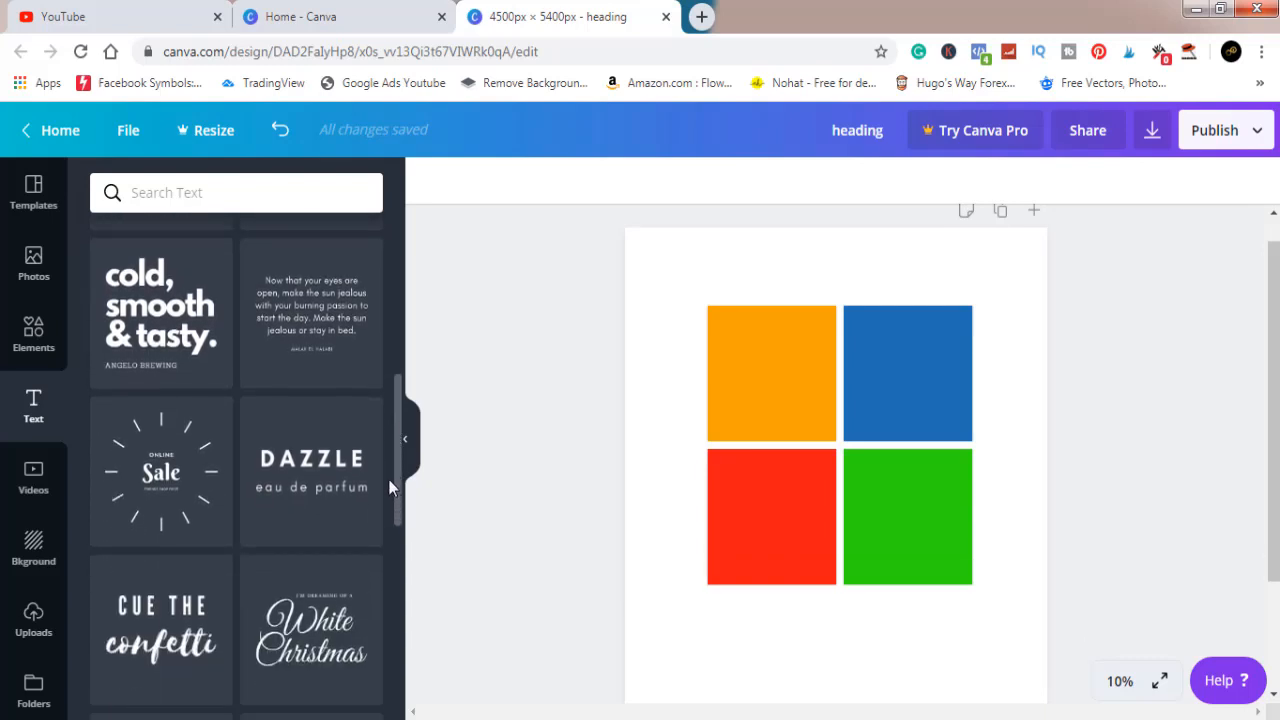
{"action": "scroll", "coordinate": [386, 547], "scroll_direction": "down", "scroll_amount": 5}
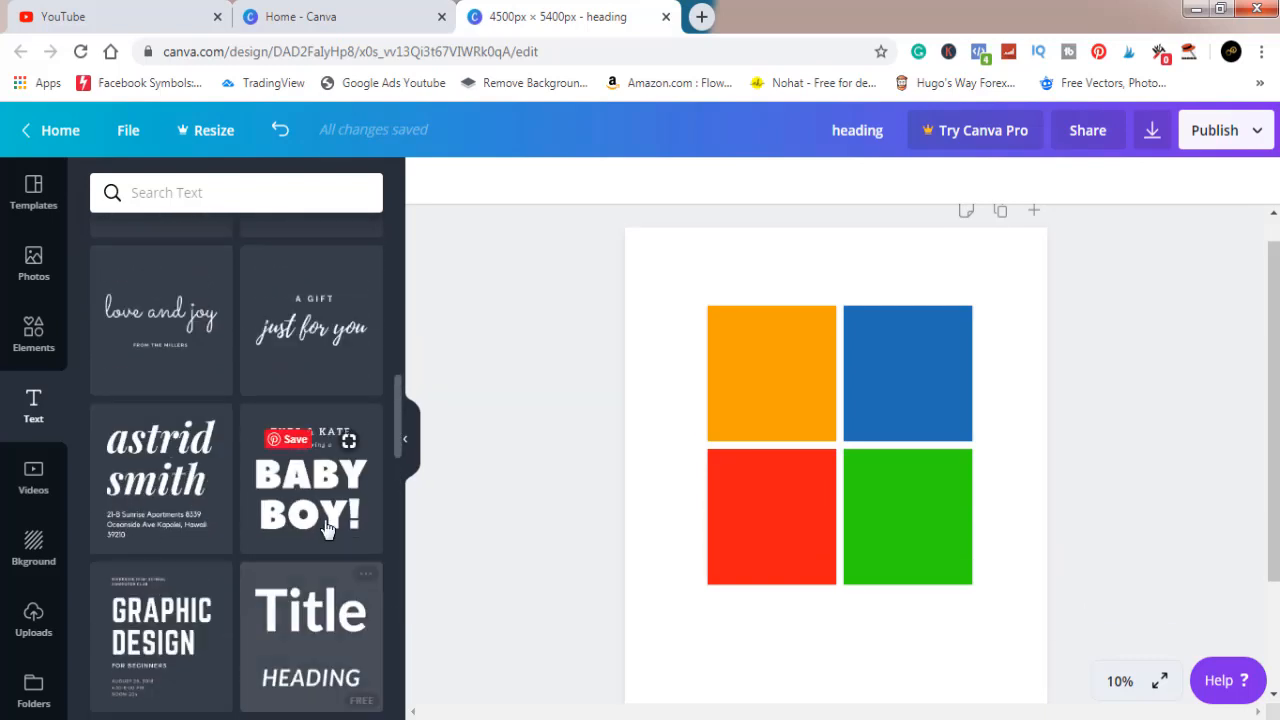
{"action": "left_click", "coordinate": [318, 510]}
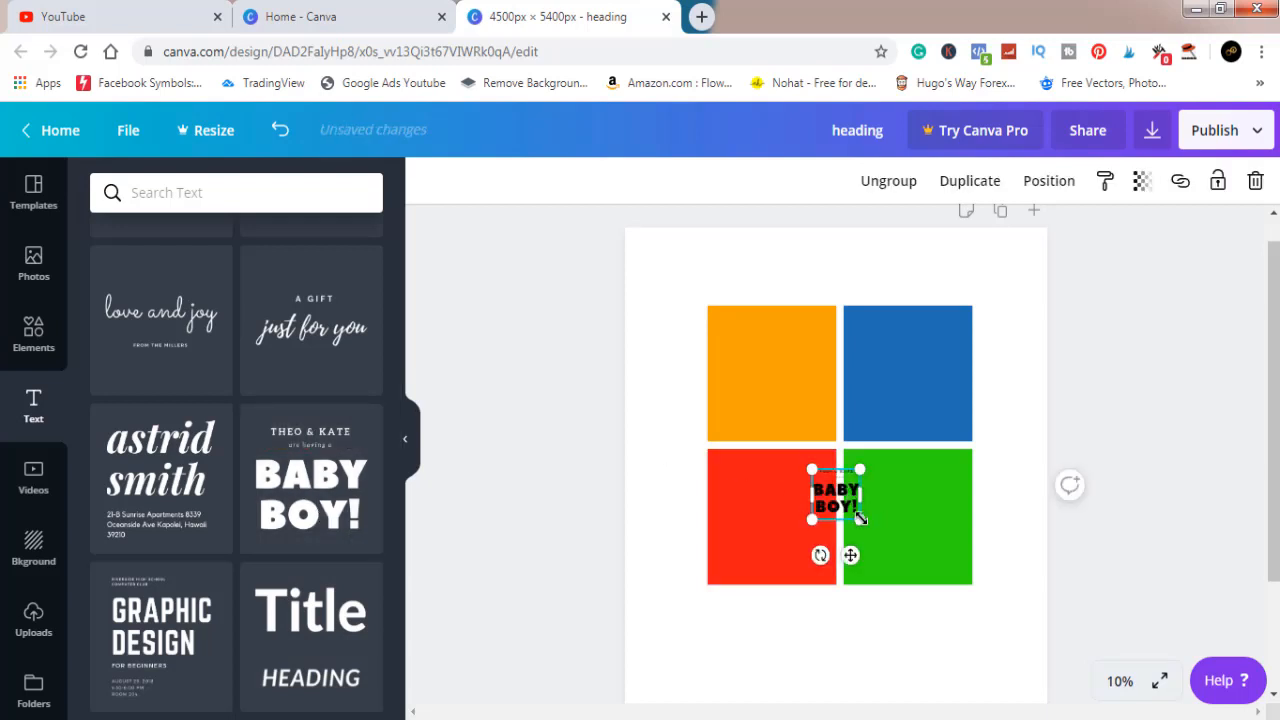
{"action": "left_click_drag", "start_coordinate": [859, 519], "coordinate": [1107, 704]}
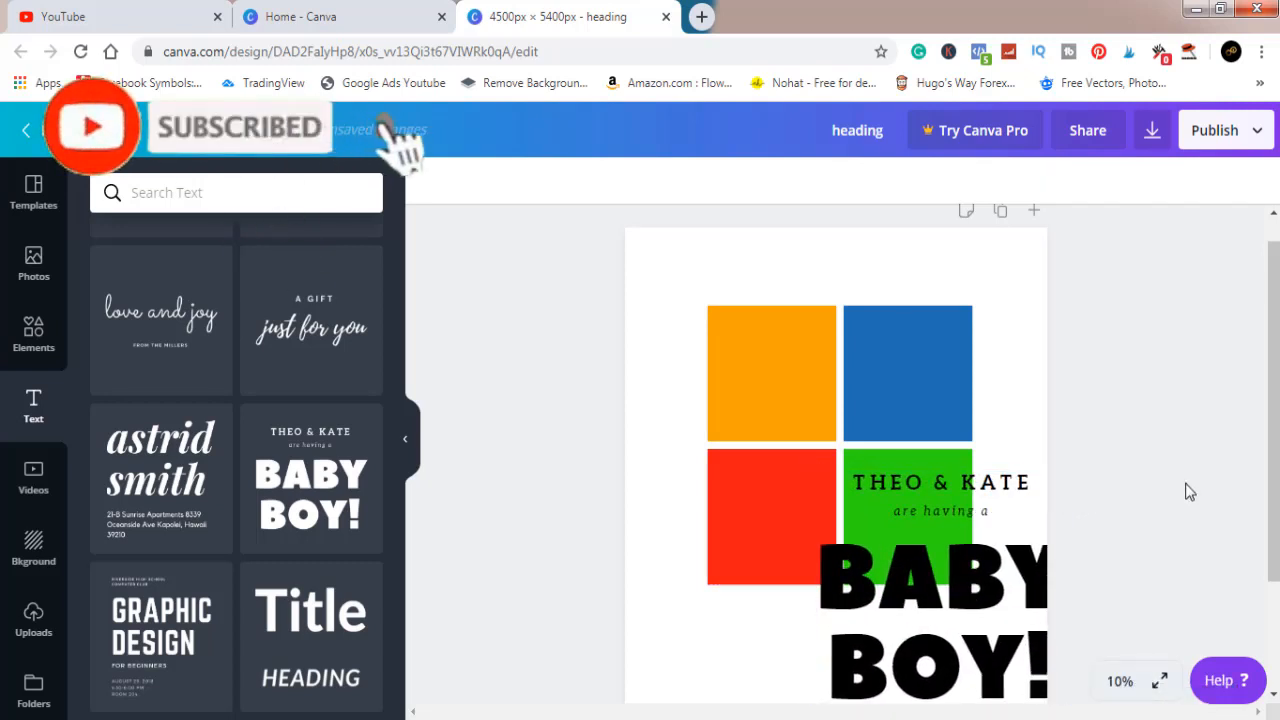
Ungroup the font combination and delete the two small text lines above "BABY BOY!"
{"action": "left_click", "coordinate": [991, 549]}
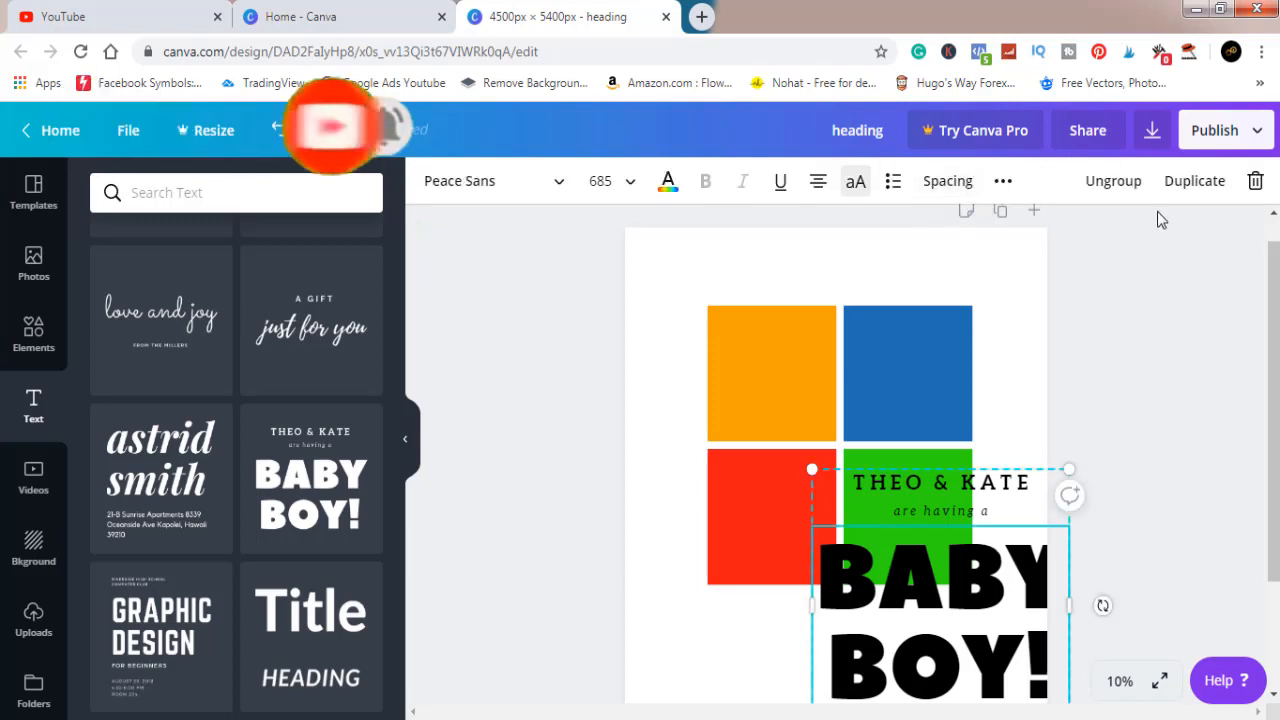
{"action": "left_click", "coordinate": [1128, 185]}
{"action": "left_click", "coordinate": [1132, 529]}
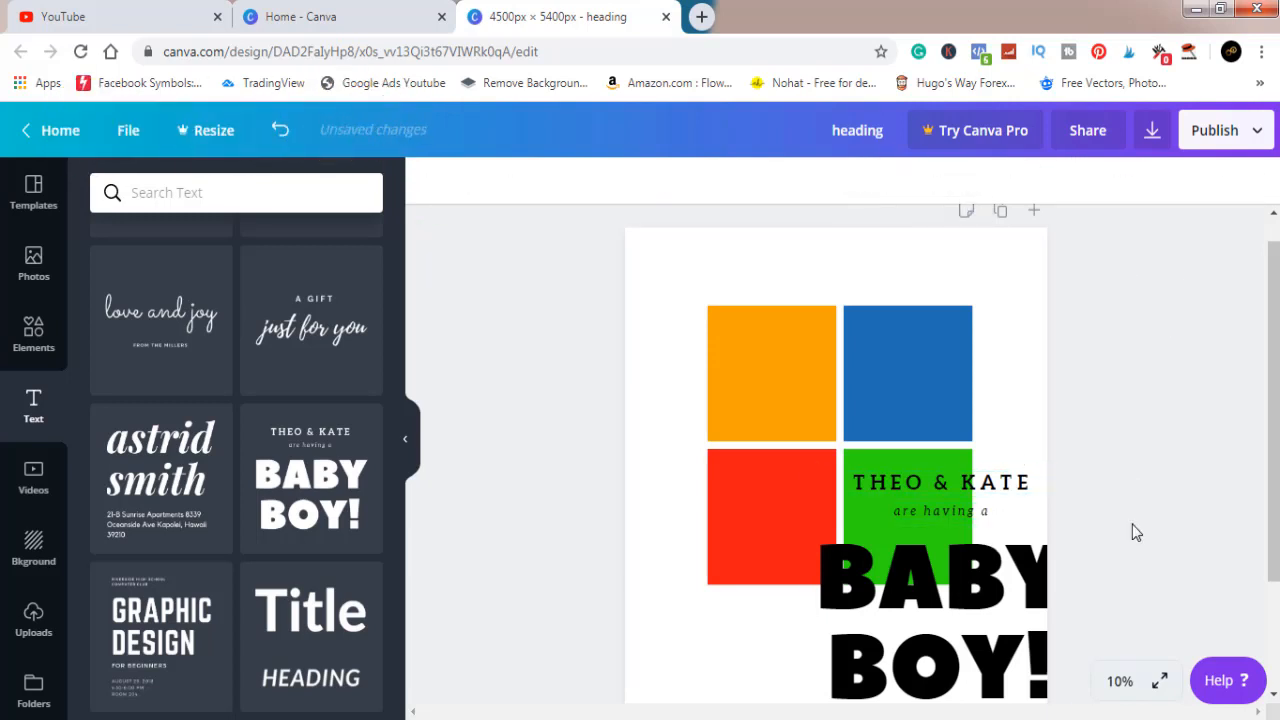
{"action": "left_click", "coordinate": [982, 488]}
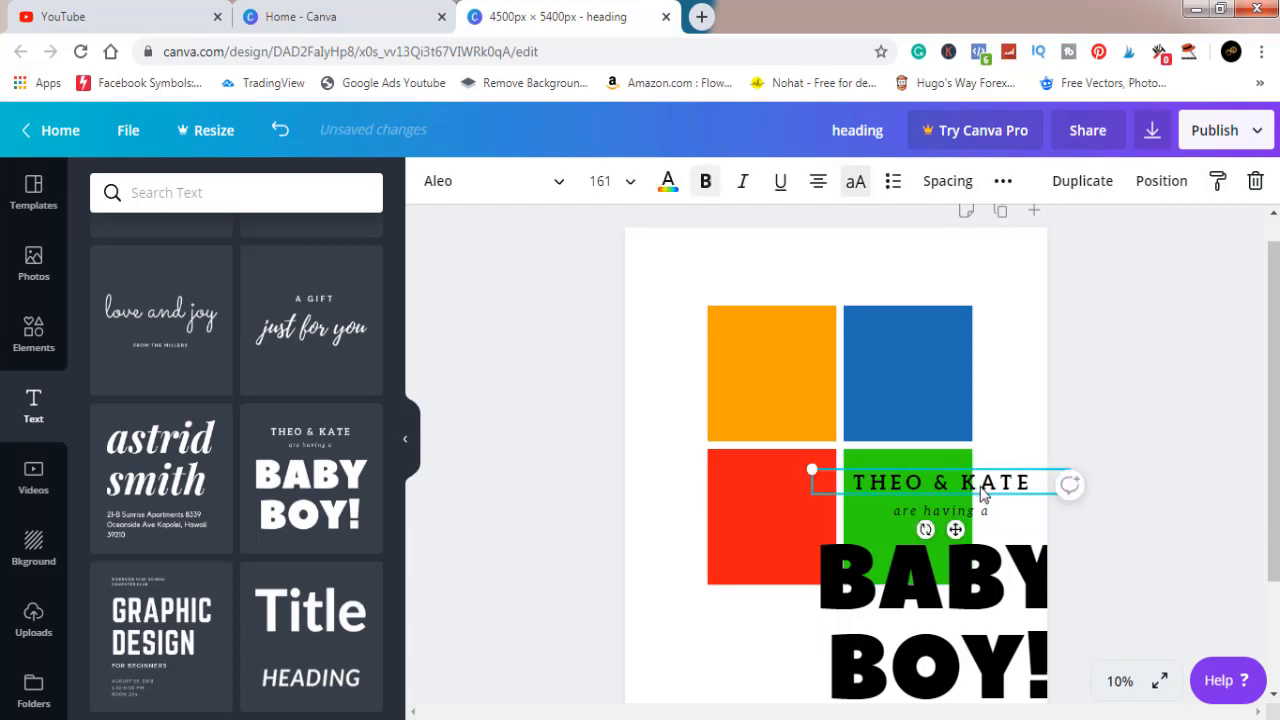
{"action": "key", "text": "Delete"}
{"action": "left_click", "coordinate": [981, 516]}
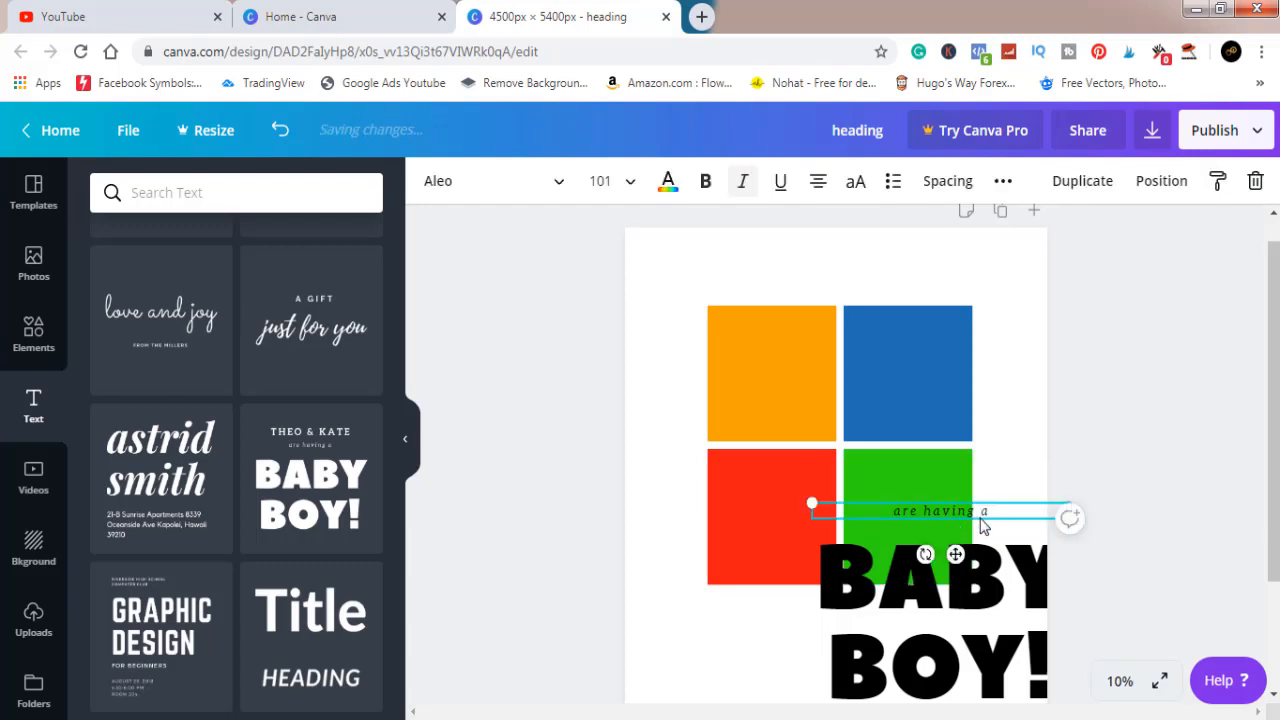
{"action": "key", "text": "Delete"}
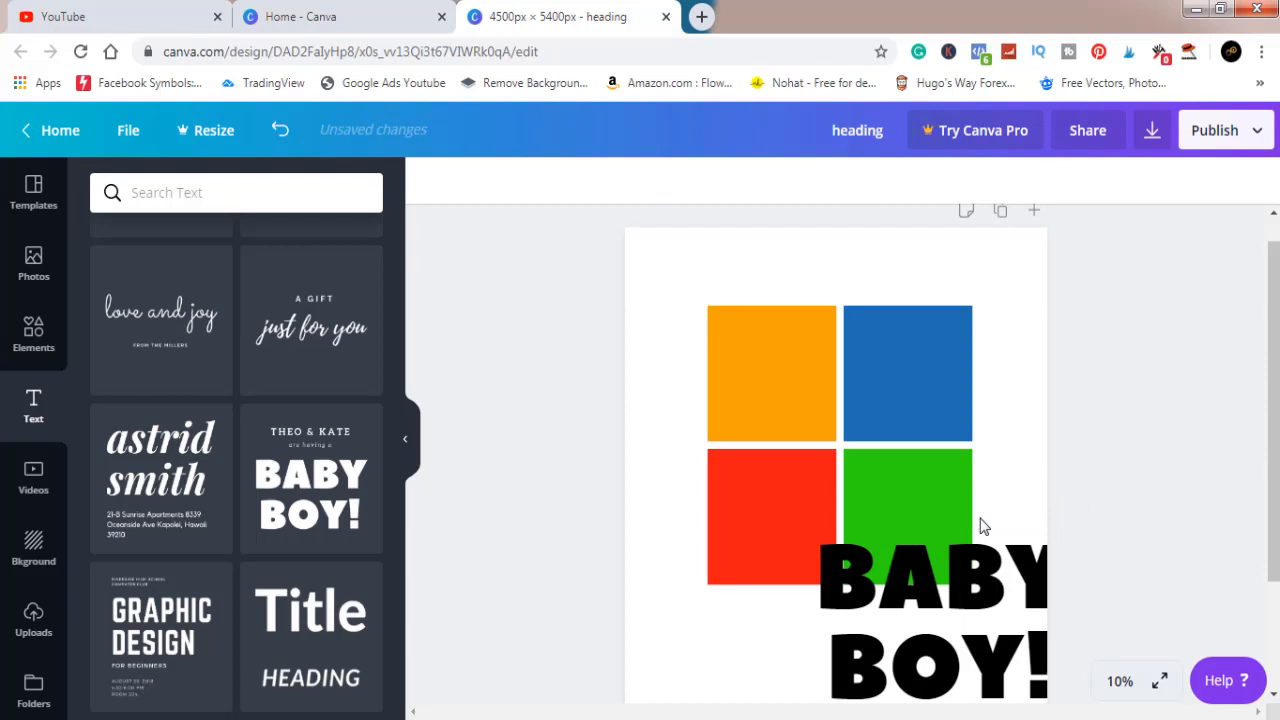
Replace the "BABY BOY!" text with the single letter L
{"action": "left_click", "coordinate": [993, 575]}
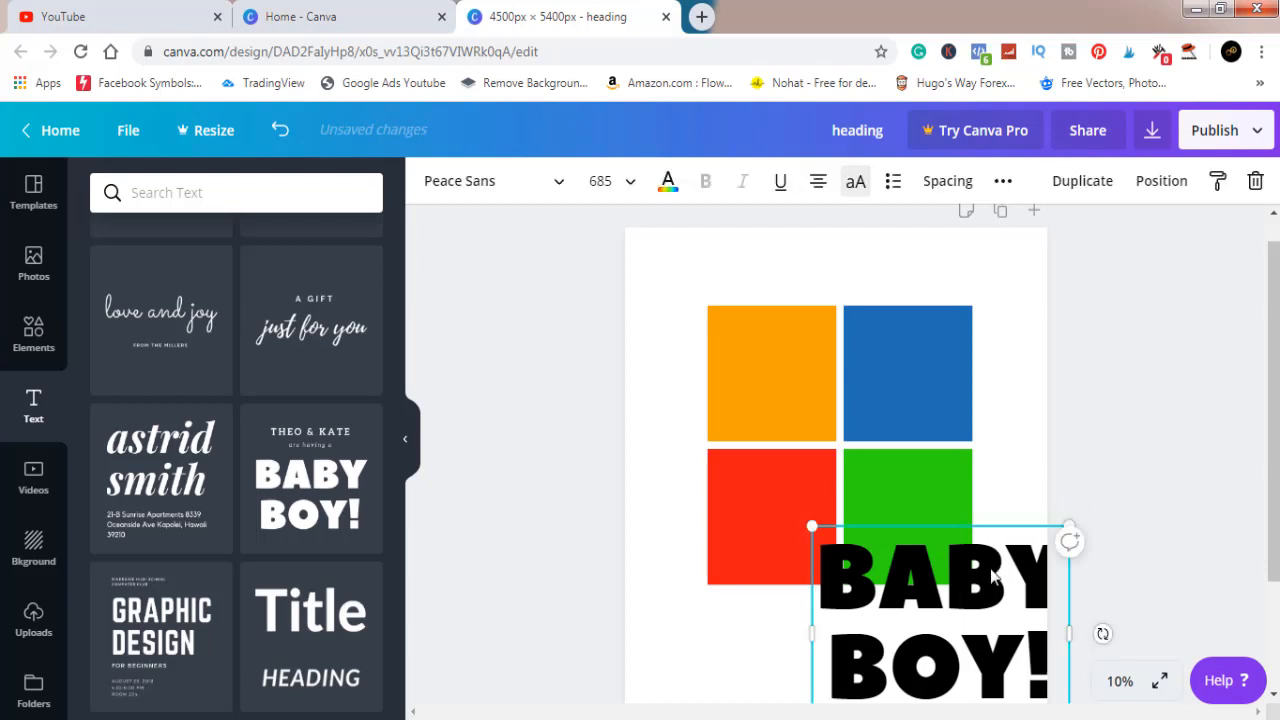
{"action": "key", "text": "ctrl+a"}
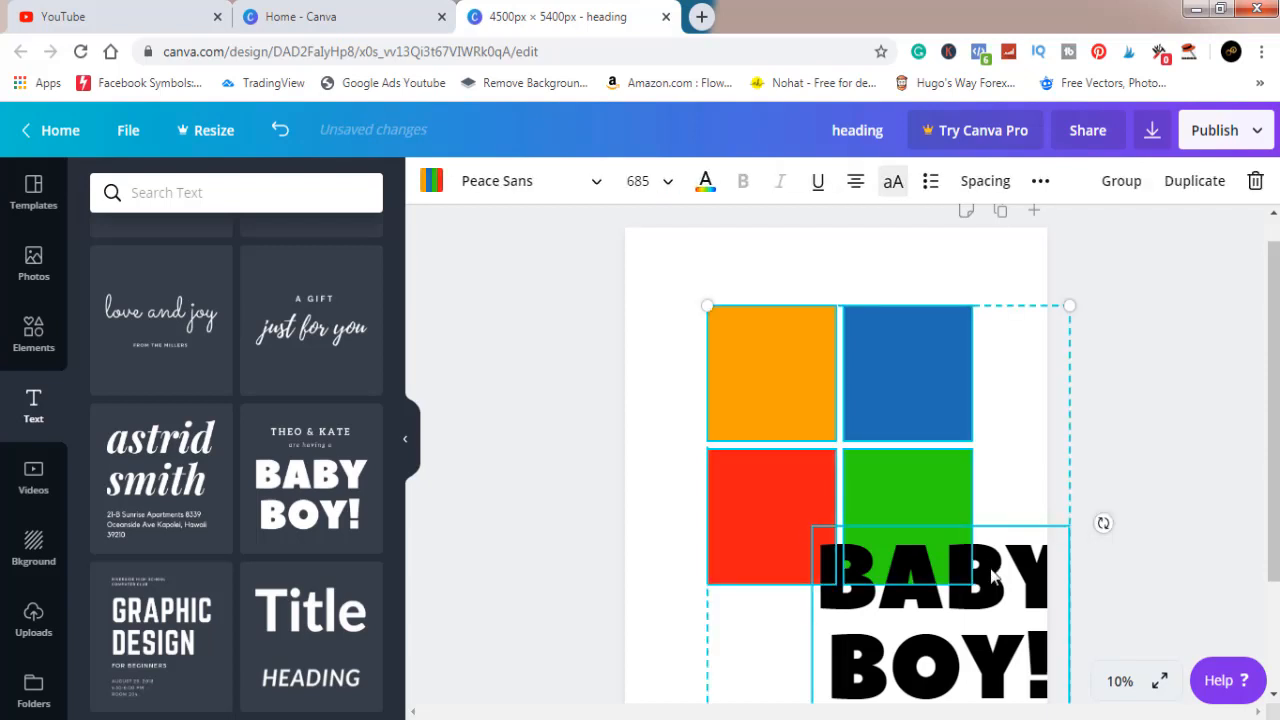
{"action": "left_click", "coordinate": [1184, 578]}
{"action": "left_click", "coordinate": [998, 598]}
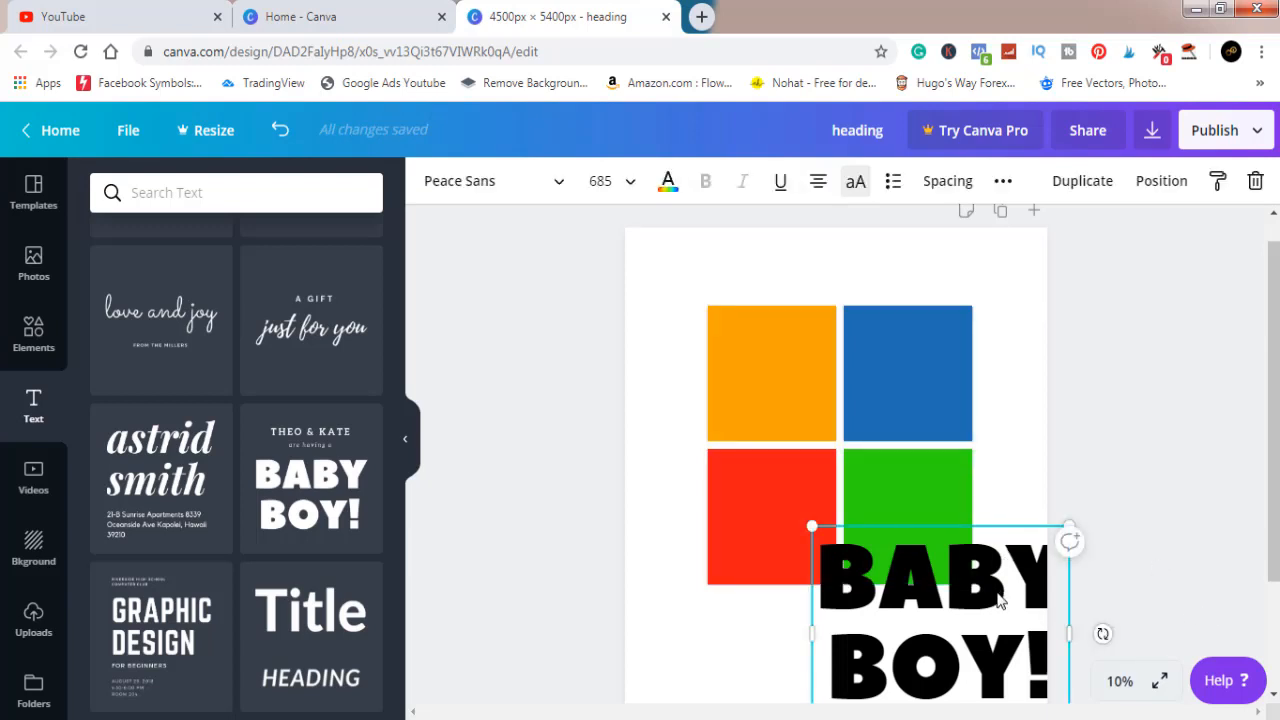
{"action": "double_click", "coordinate": [998, 598]}
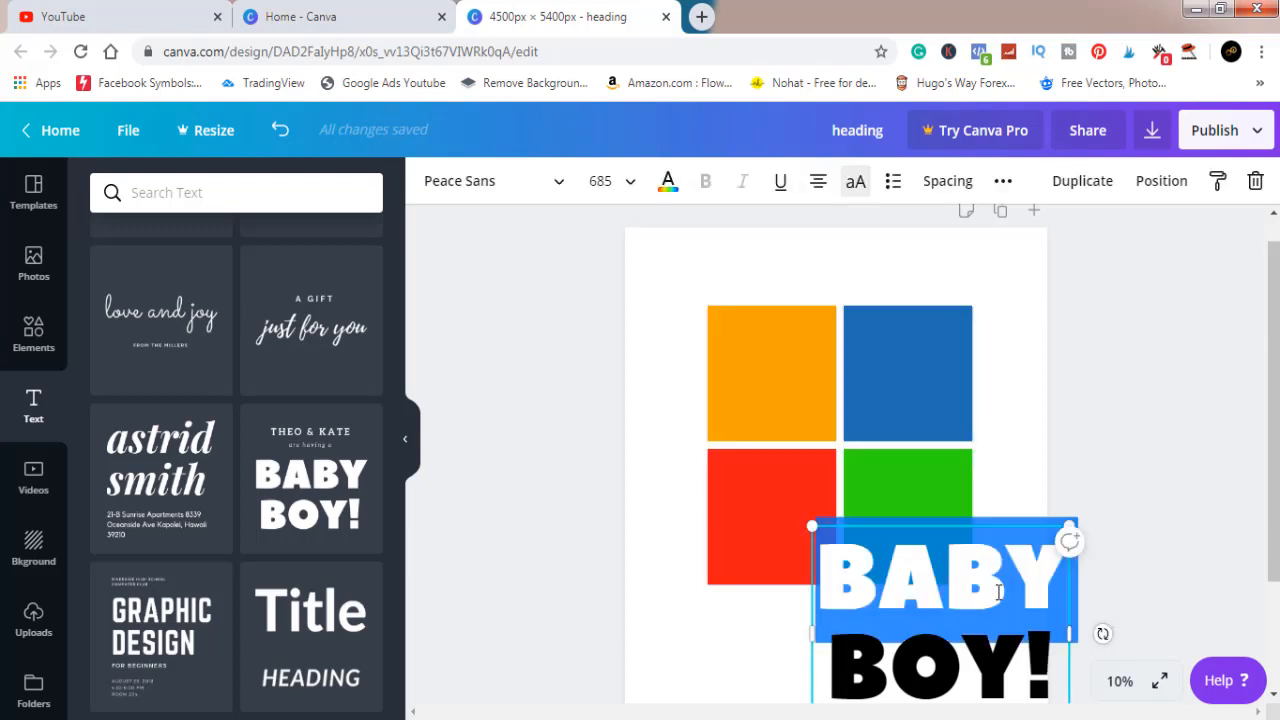
{"action": "key", "text": "BackSpace"}
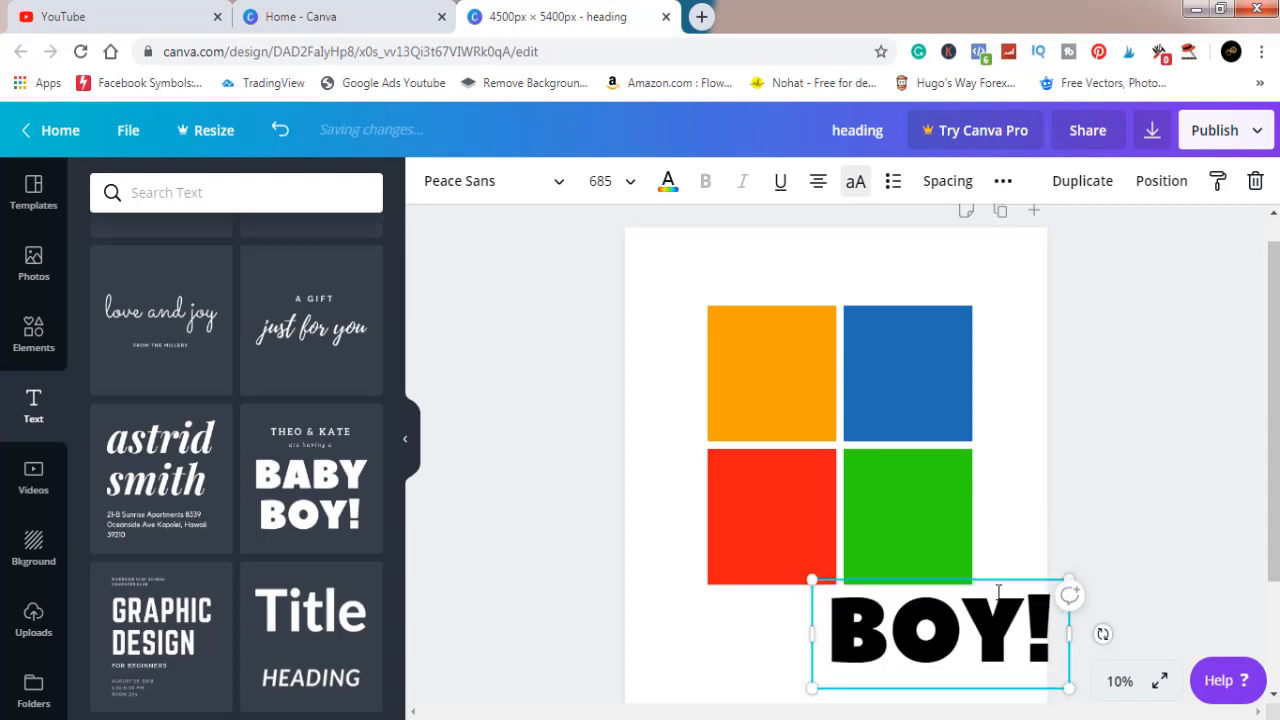
{"action": "left_click", "coordinate": [1050, 626]}
{"action": "key", "text": "BackSpace"}
{"action": "key", "text": "BackSpace"}
{"action": "key", "text": "BackSpace"}
{"action": "key", "text": "BackSpace"}
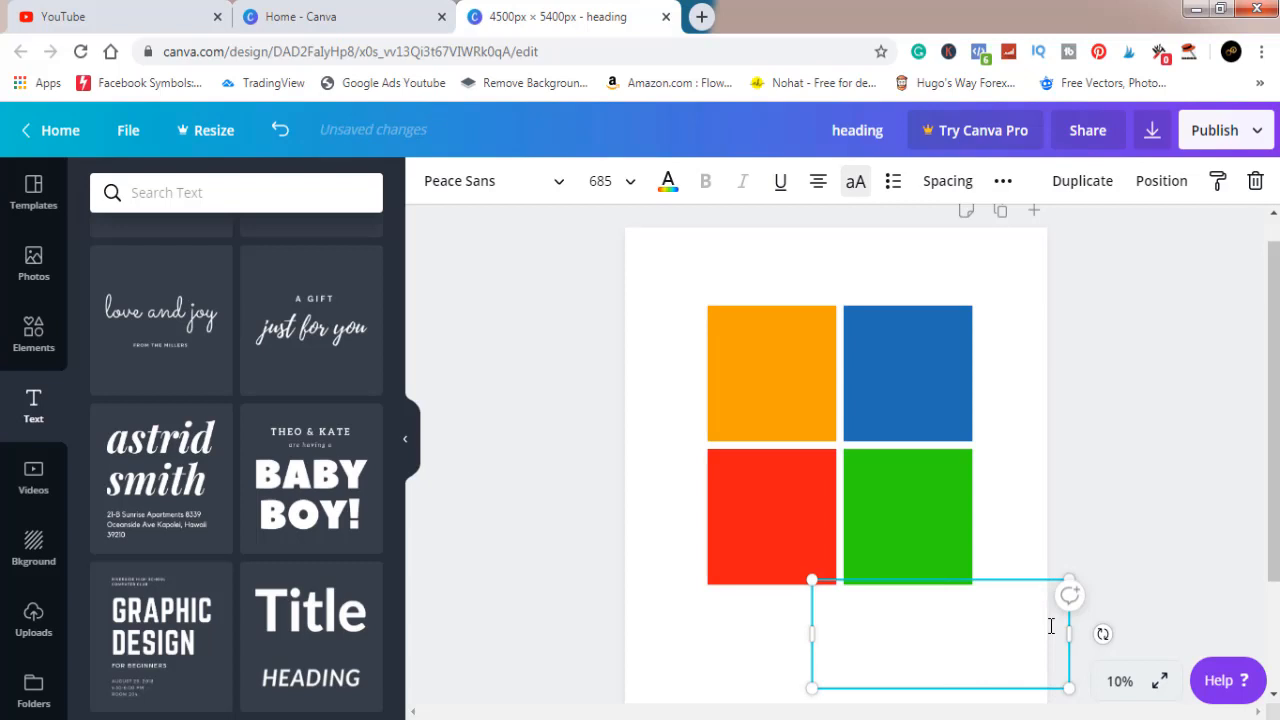
{"action": "type", "text": "L"}
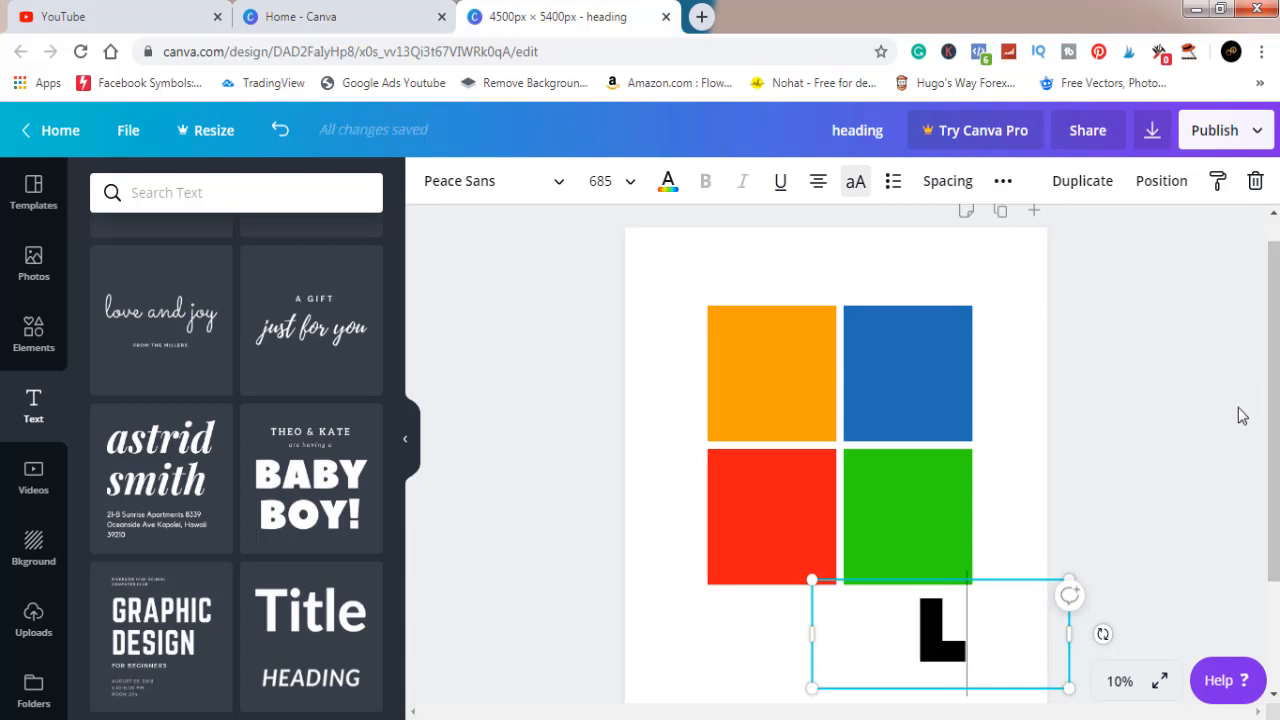
{"action": "left_click", "coordinate": [1183, 404]}
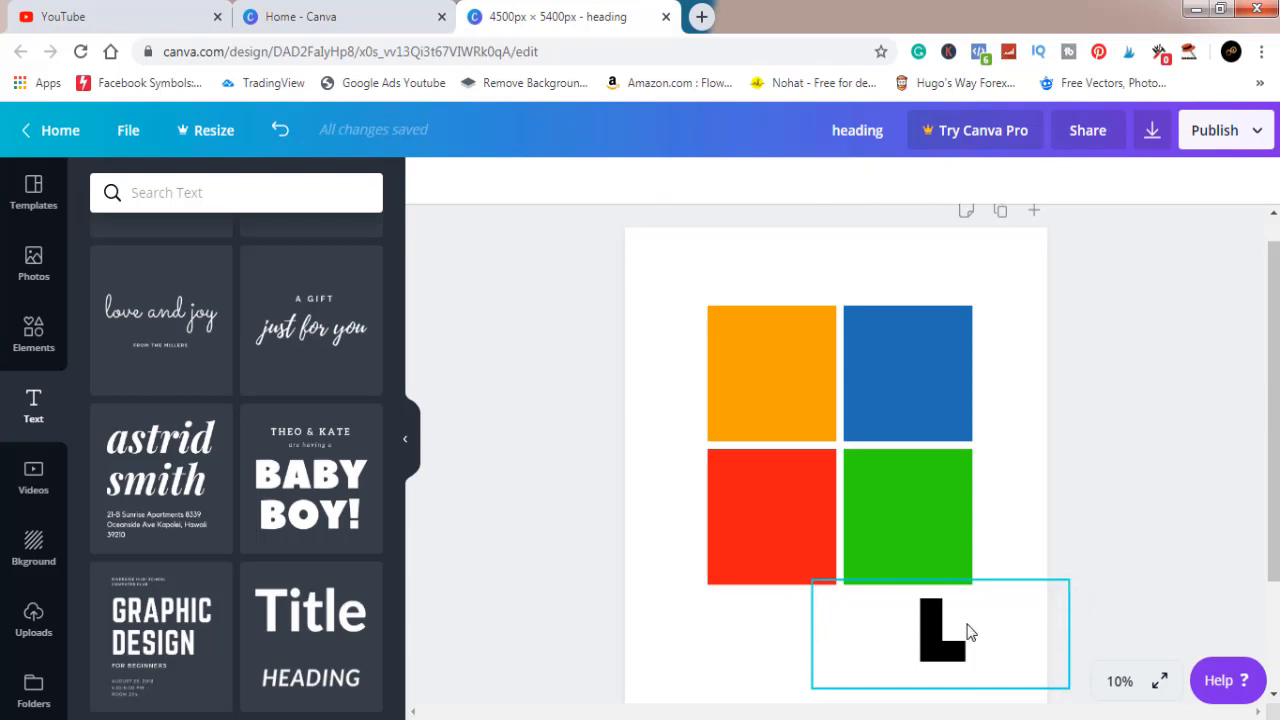
Enlarge the letter L to about size 1176, centre it on the orange square and colour it white
{"action": "left_click_drag", "start_coordinate": [943, 645], "coordinate": [771, 384]}
{"action": "left_click_drag", "start_coordinate": [900, 428], "coordinate": [1052, 595]}
{"action": "left_click_drag", "start_coordinate": [853, 431], "coordinate": [765, 399]}
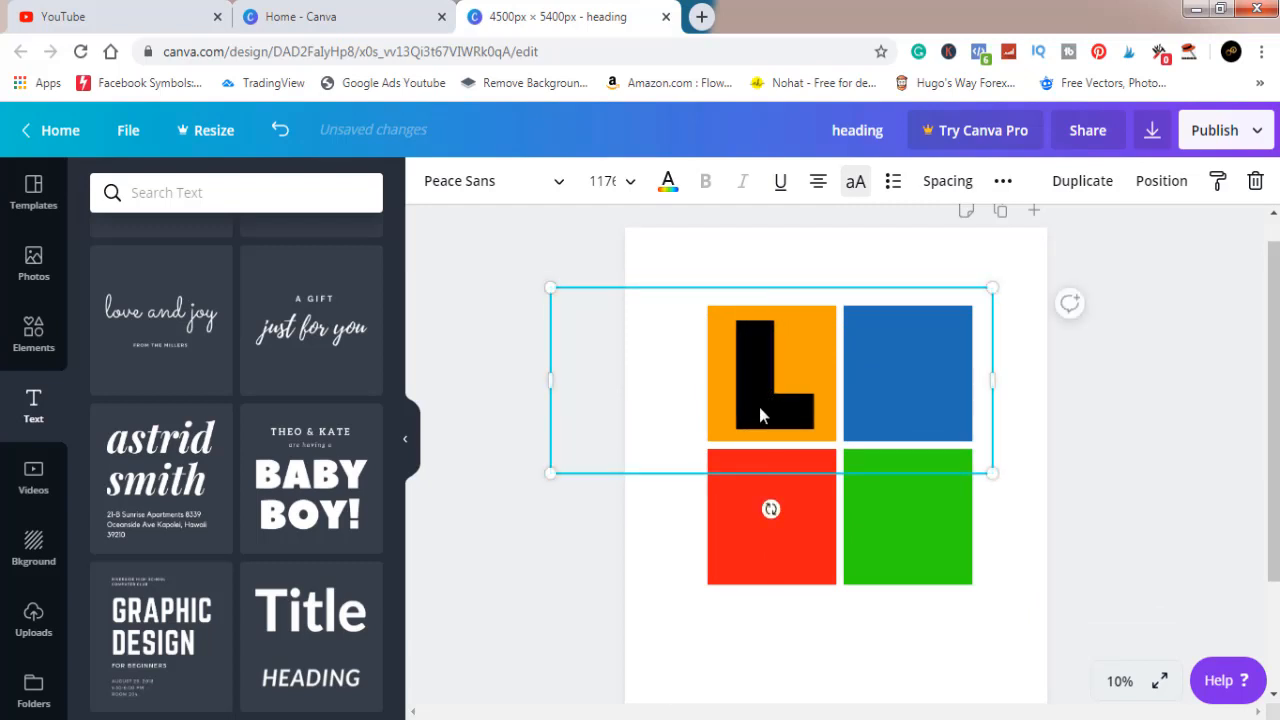
{"action": "left_click", "coordinate": [668, 183]}
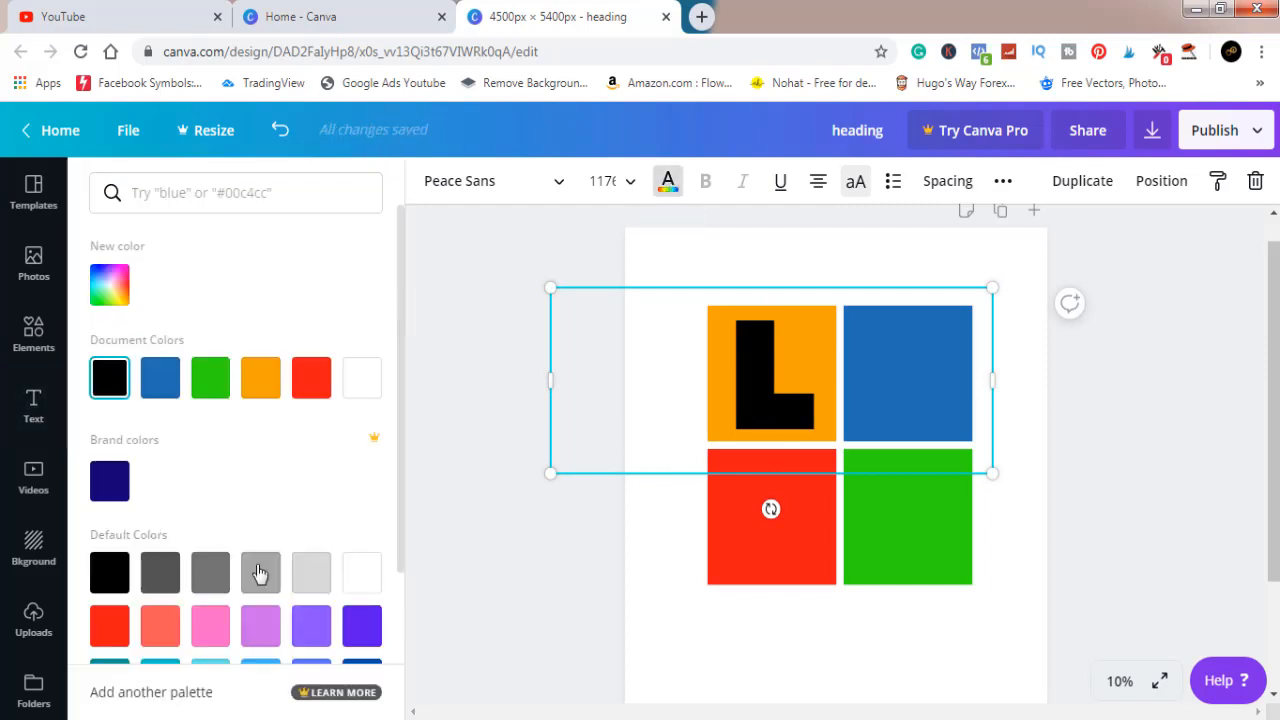
{"action": "left_click", "coordinate": [353, 579]}
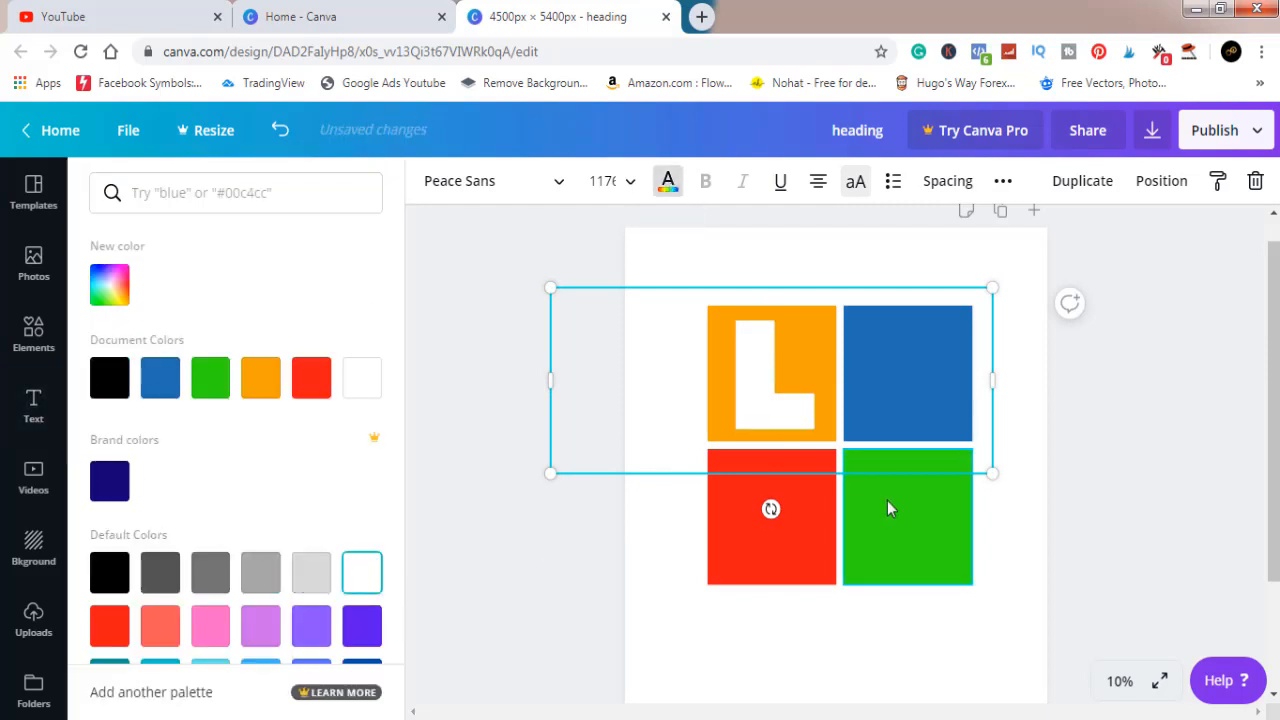
Place a copy of the white L on the blue square and change its letter to O
{"action": "left_click", "coordinate": [908, 396]}
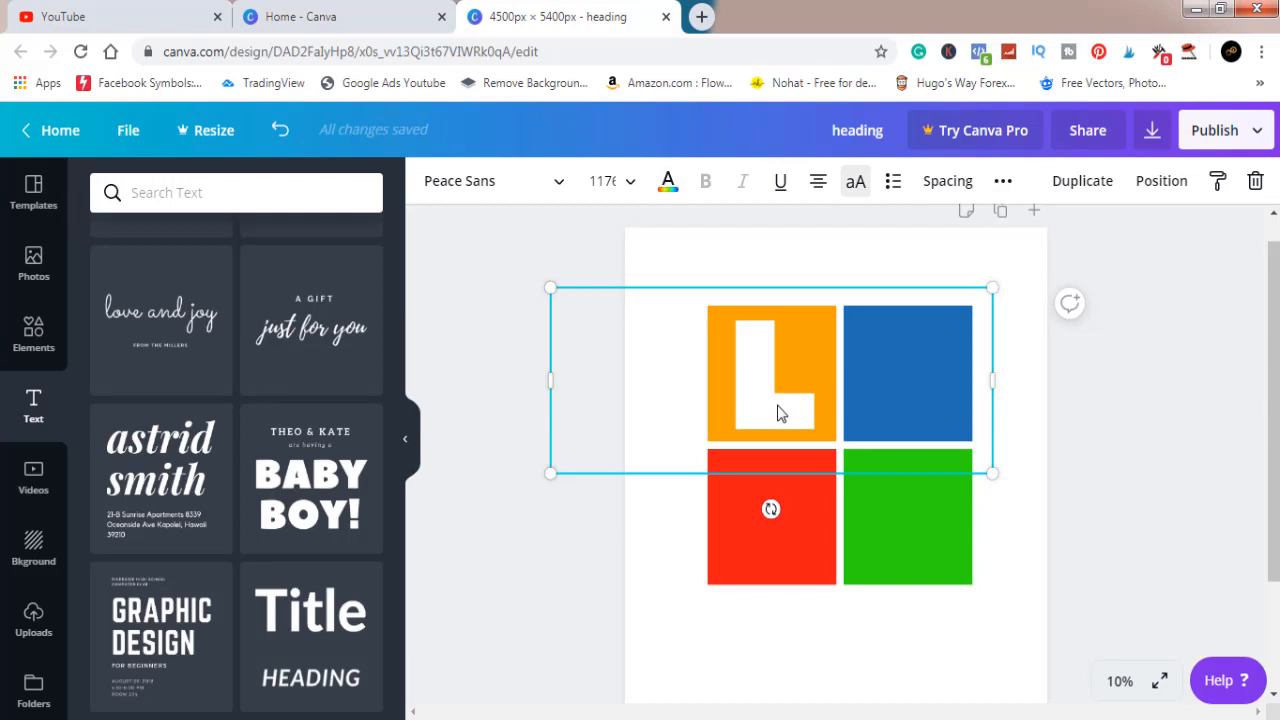
{"action": "left_click_drag", "start_coordinate": [781, 413], "coordinate": [917, 407]}
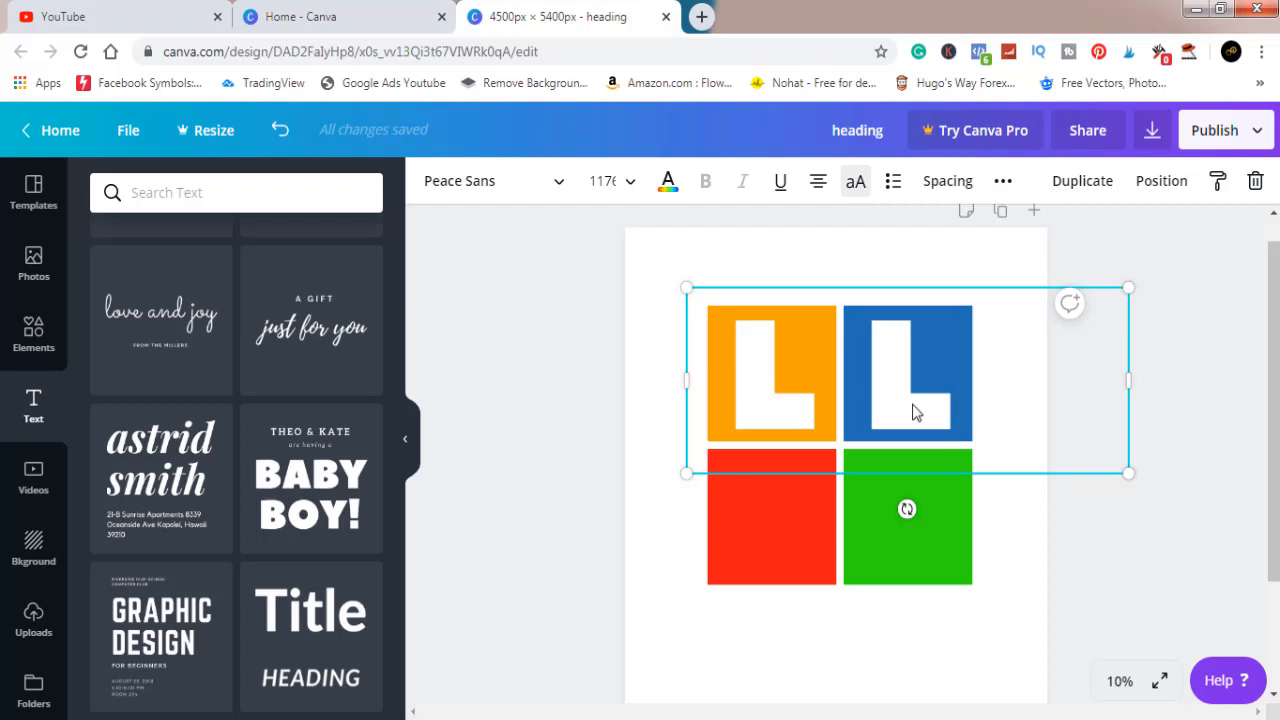
{"action": "key", "text": "BackSpace"}
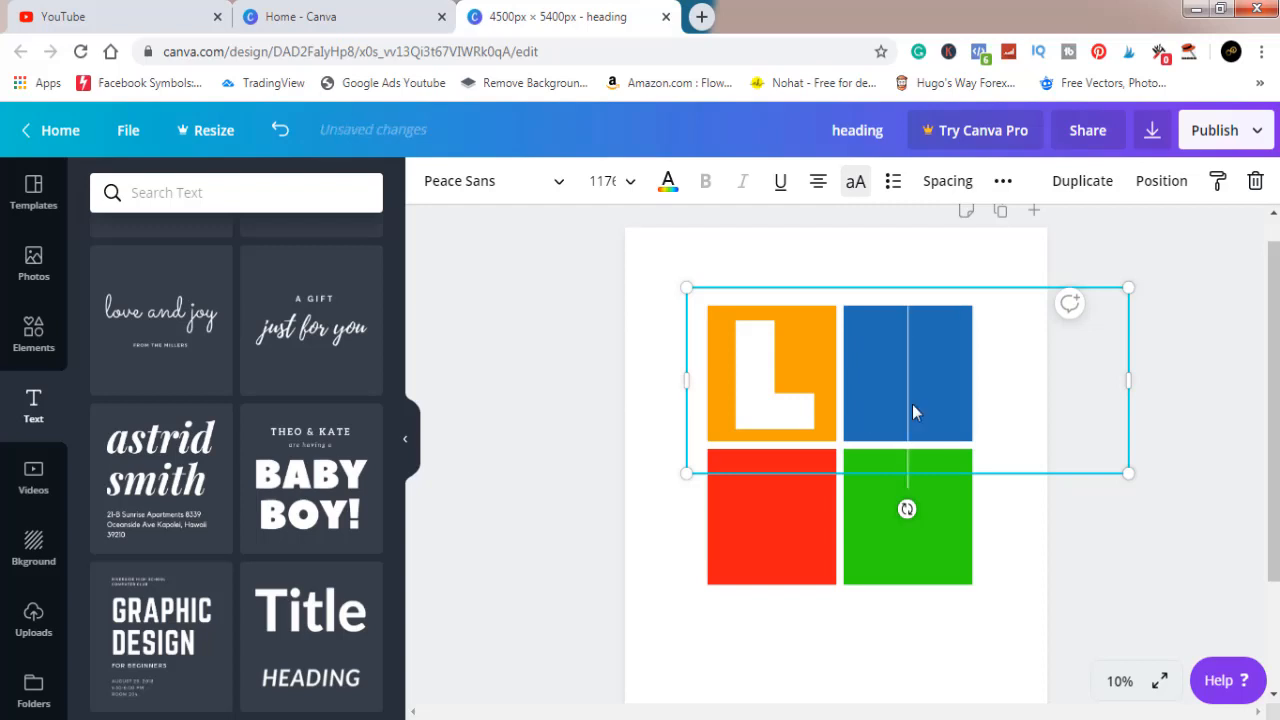
{"action": "type", "text": "O"}
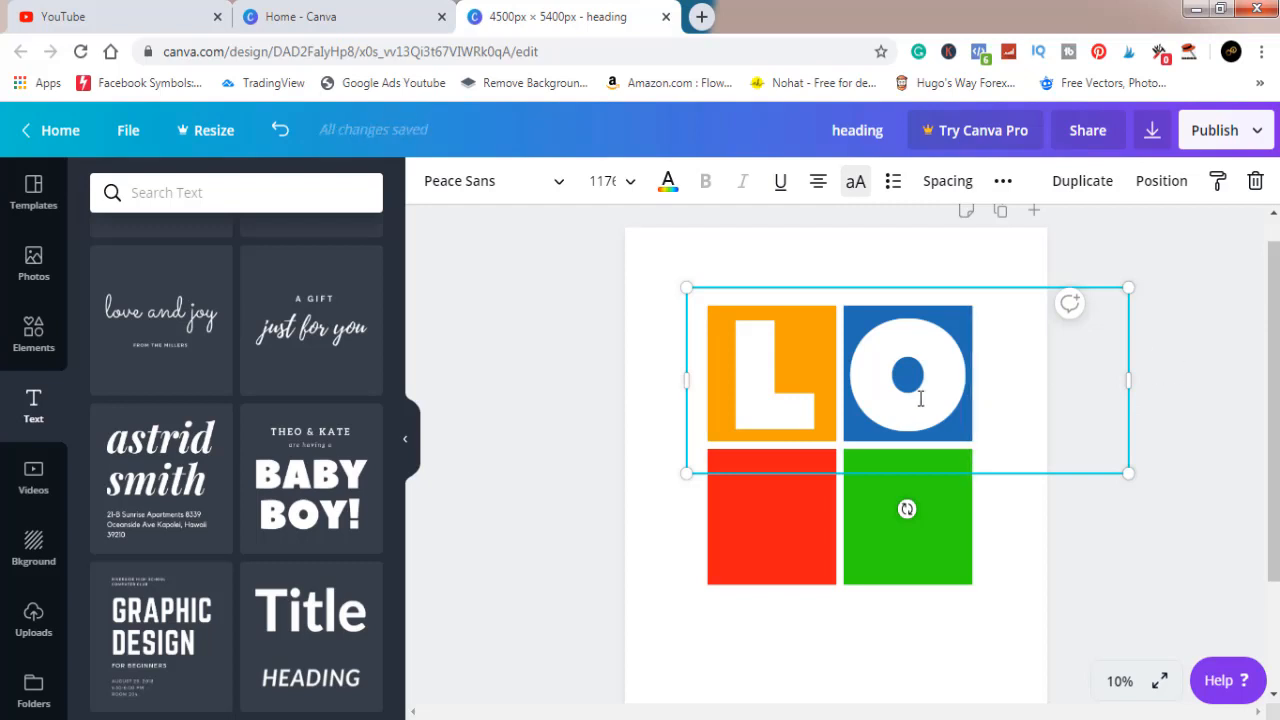
{"action": "left_click", "coordinate": [1243, 407]}
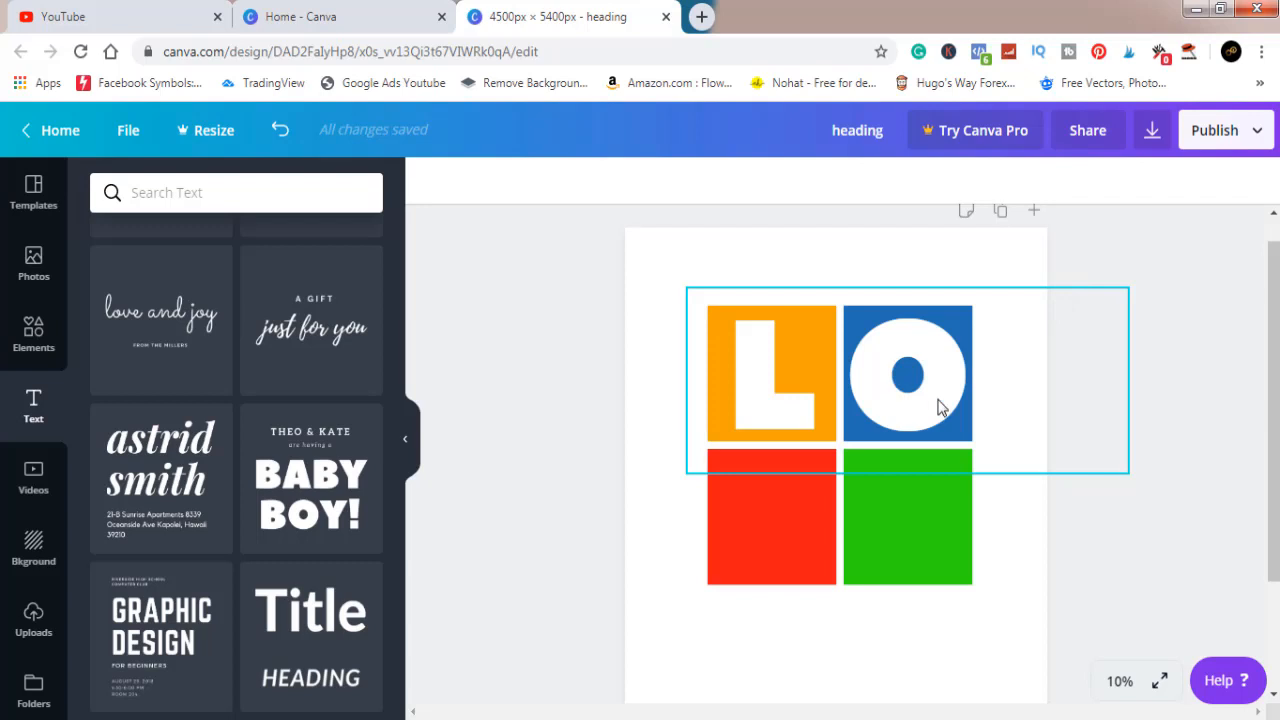
Place a copy of the O on the green square and change its letter to E
{"action": "left_click_drag", "start_coordinate": [940, 407], "coordinate": [932, 540]}
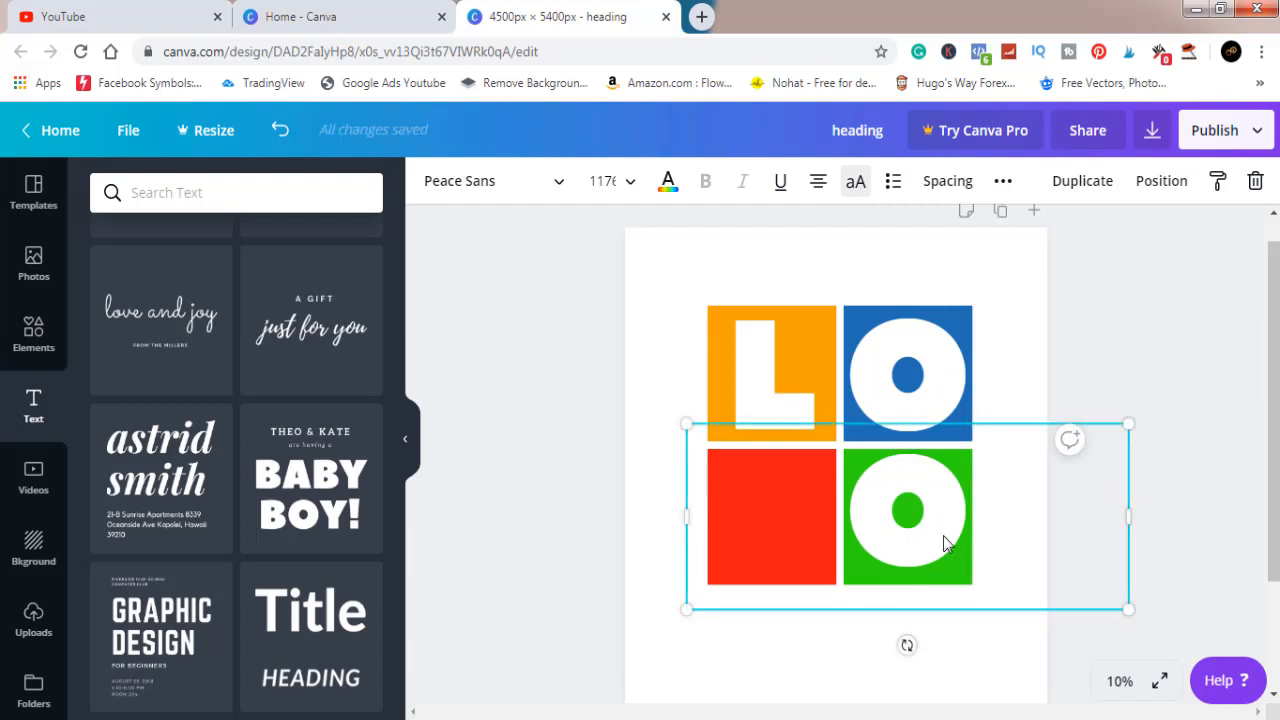
{"action": "key", "text": "BackSpace"}
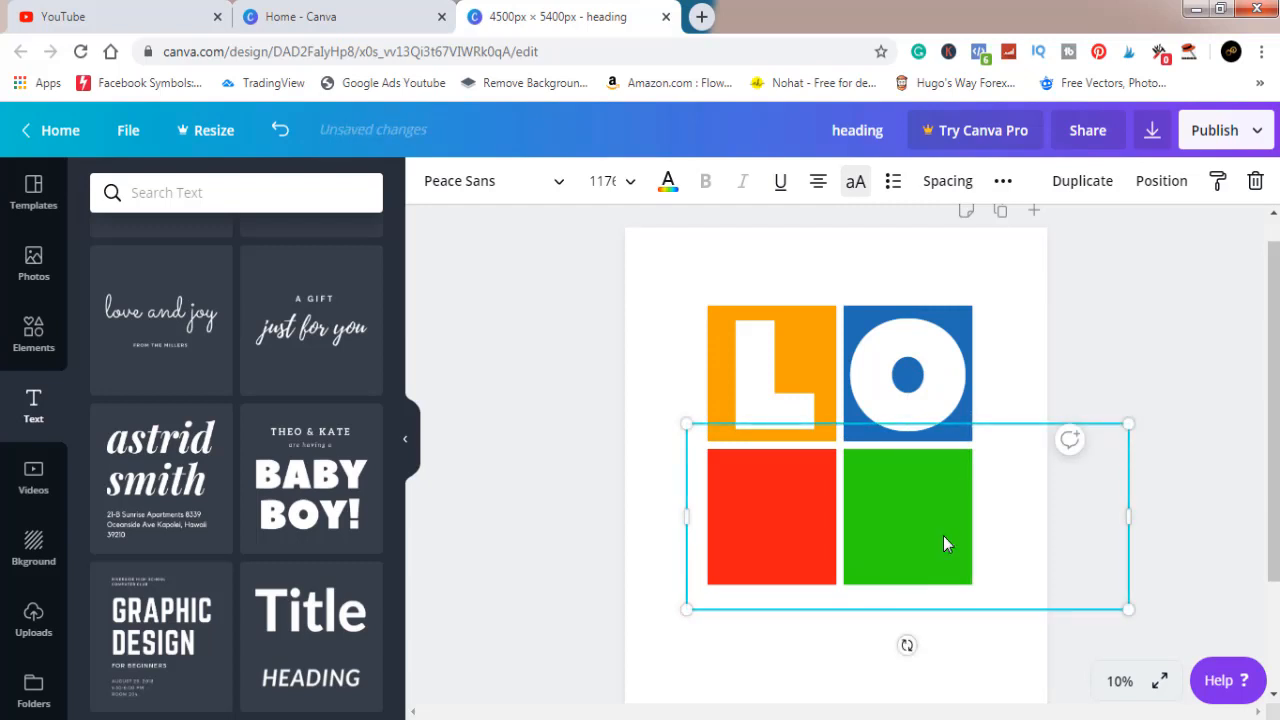
{"action": "type", "text": "E"}
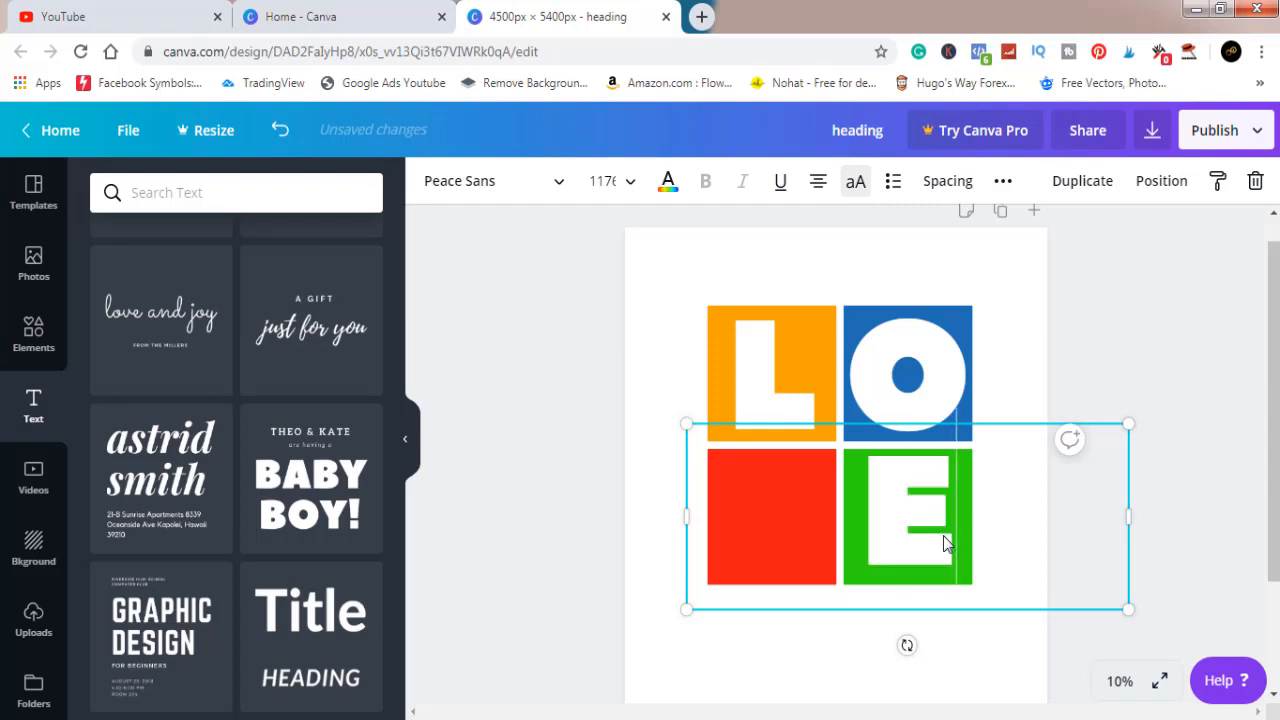
{"action": "left_click", "coordinate": [1174, 349]}
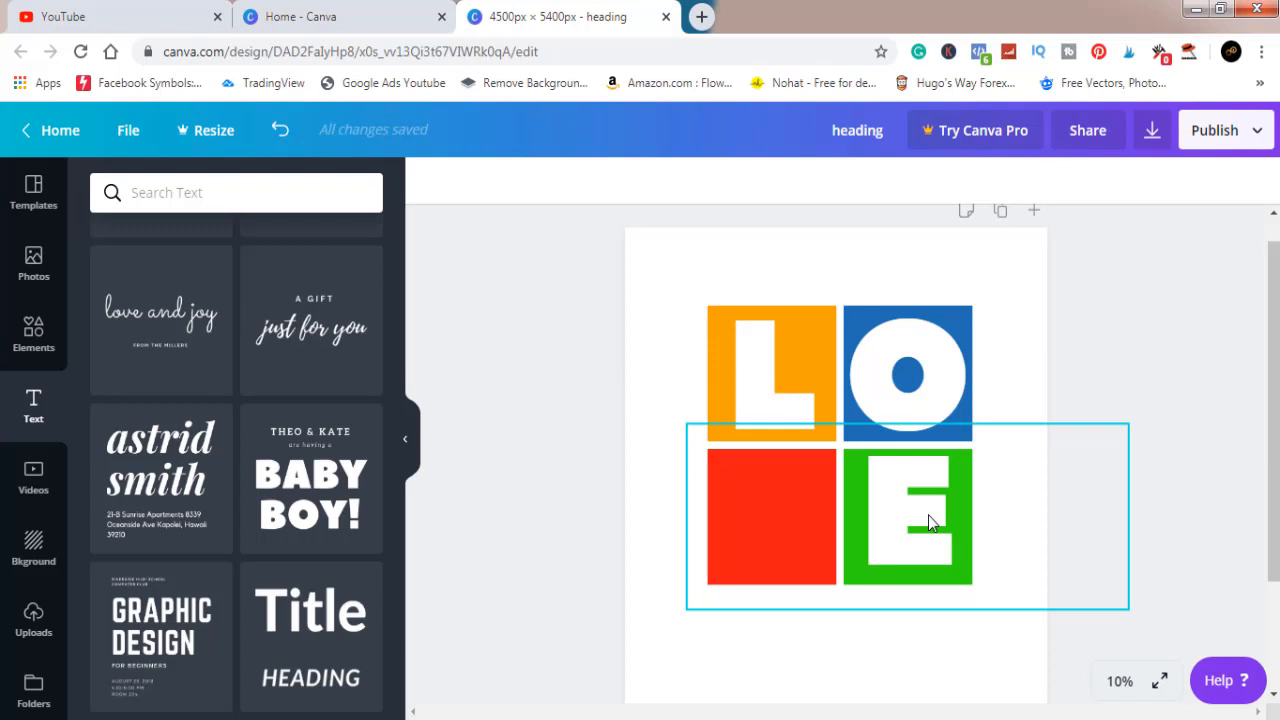
Place a copy of the E on the red square and change its letter to V
{"action": "left_click_drag", "start_coordinate": [928, 515], "coordinate": [790, 520]}
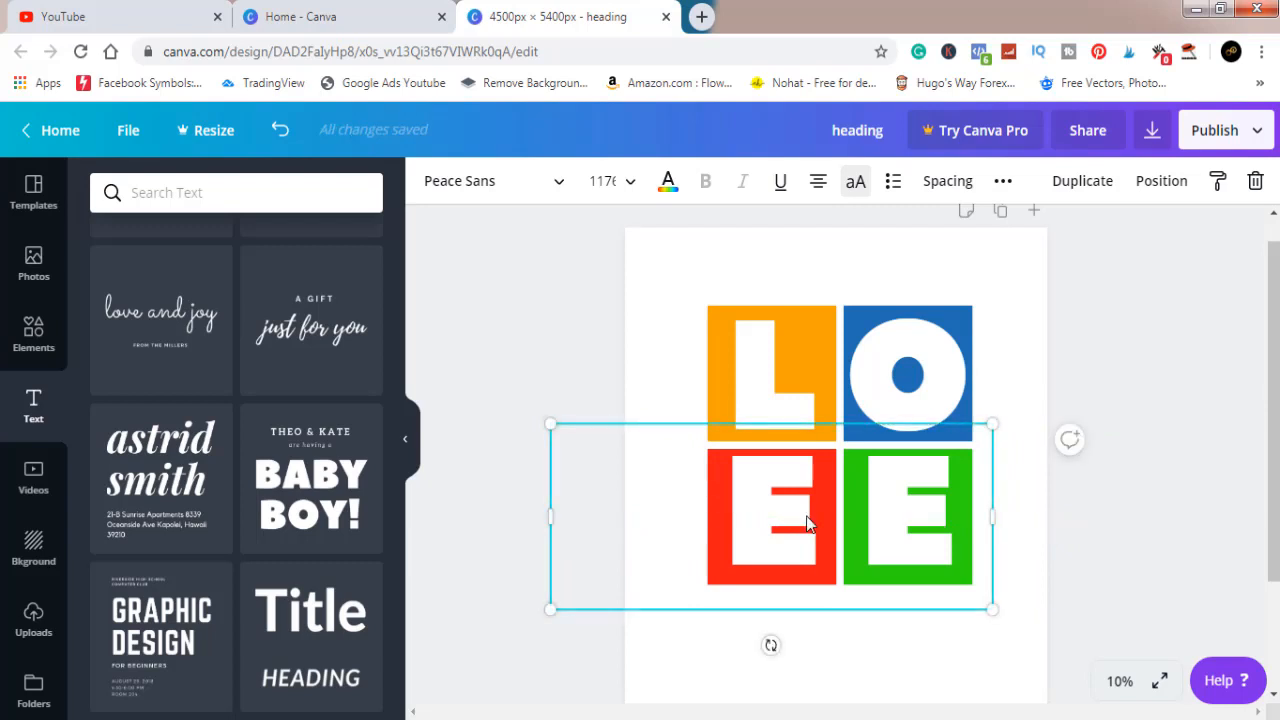
{"action": "left_click", "coordinate": [807, 517]}
{"action": "key", "text": "BackSpace"}
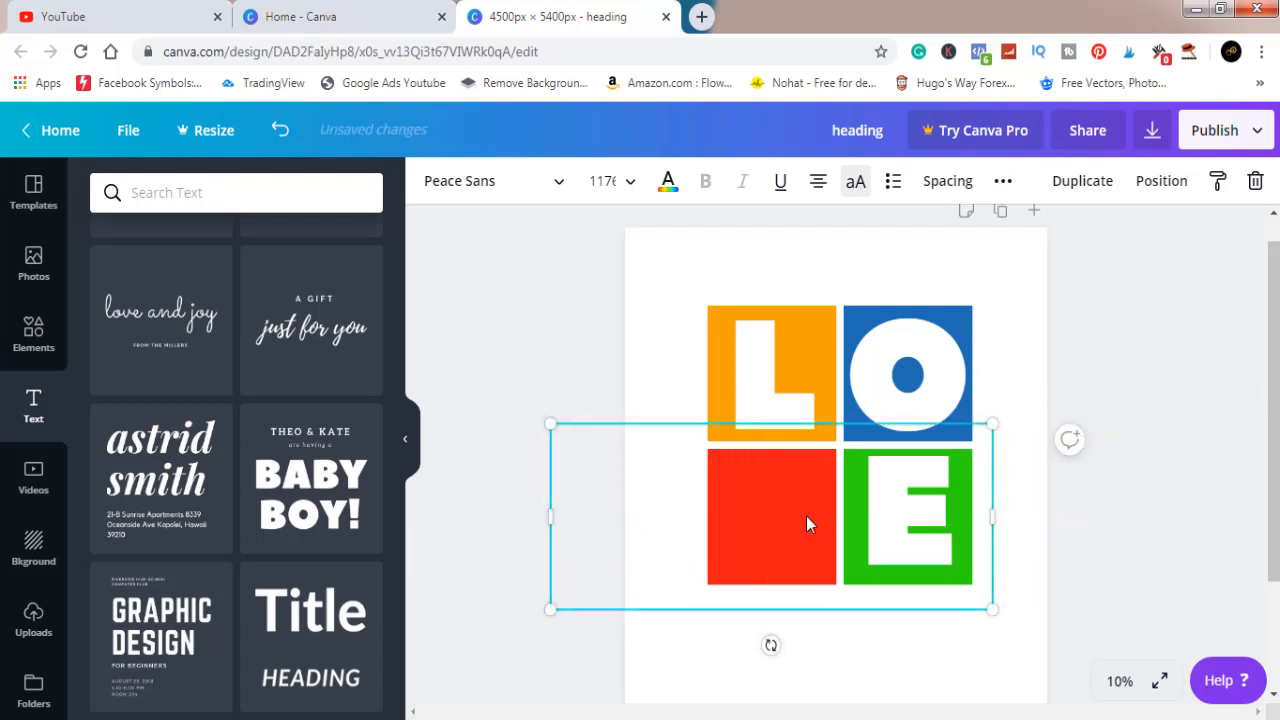
{"action": "type", "text": "V"}
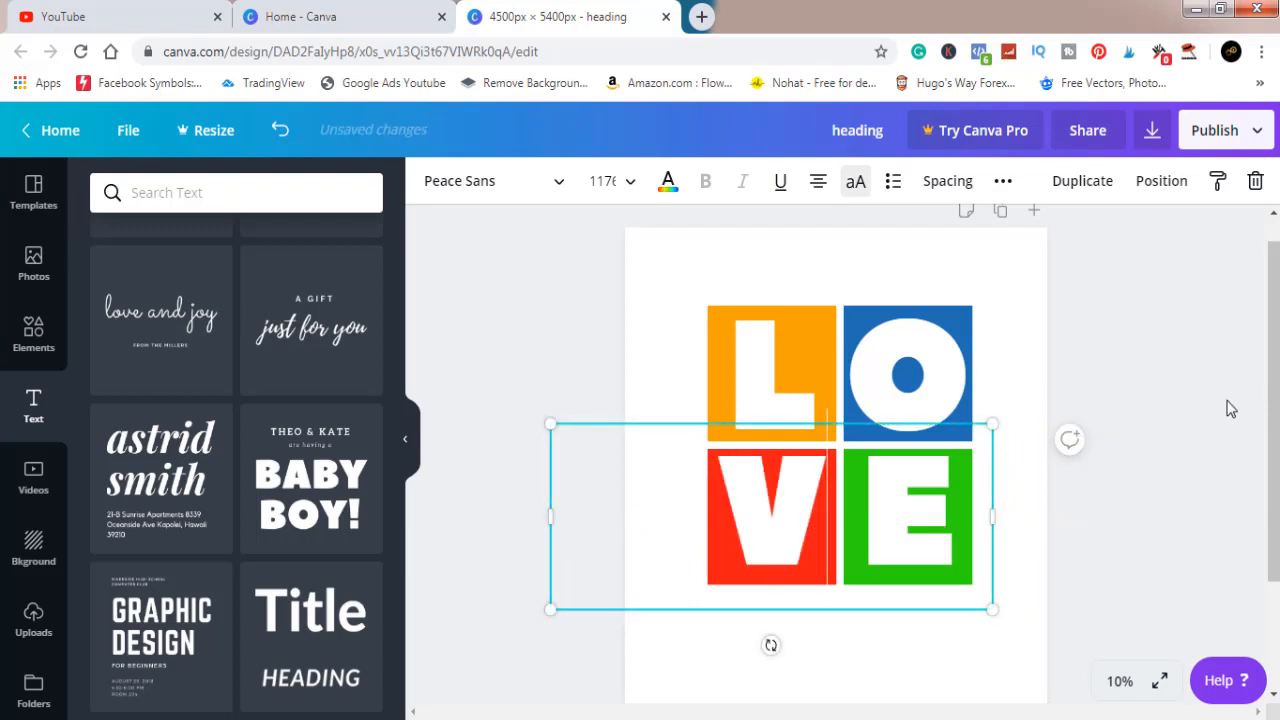
{"action": "left_click", "coordinate": [1170, 404]}
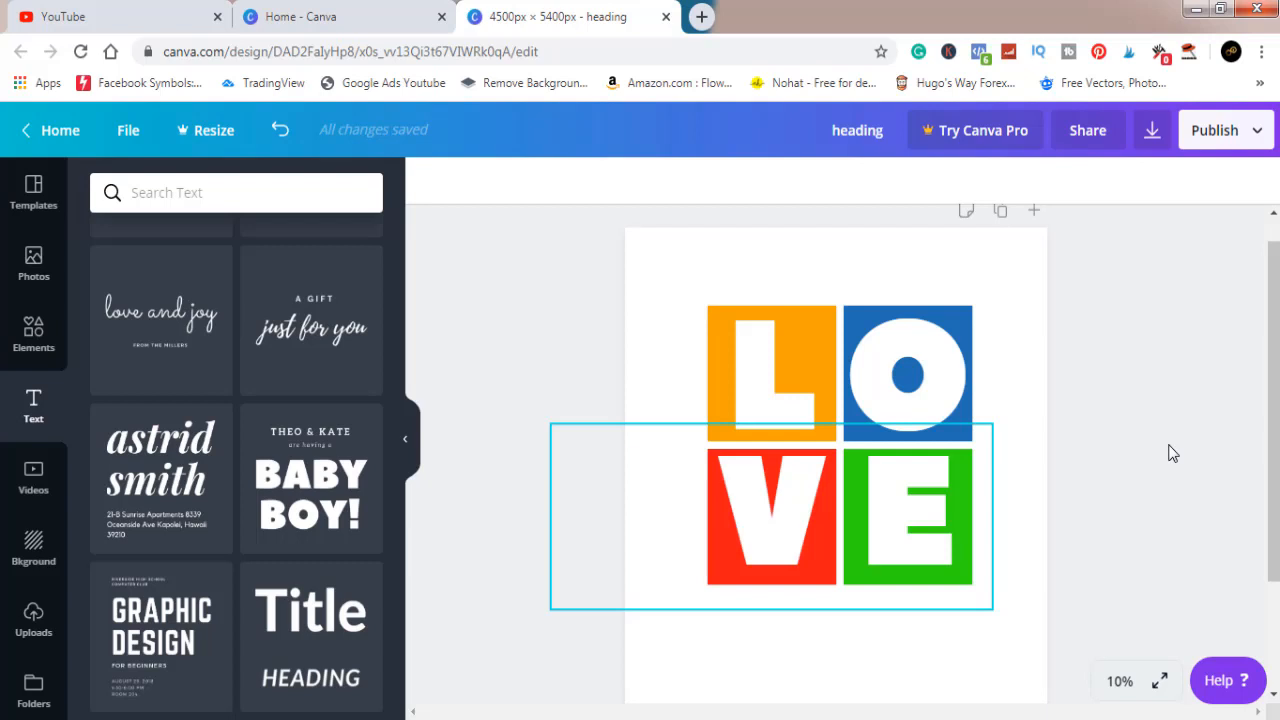
Download the finished design as a PNG at 4500 x 5400 px
{"action": "left_click", "coordinate": [1155, 143]}
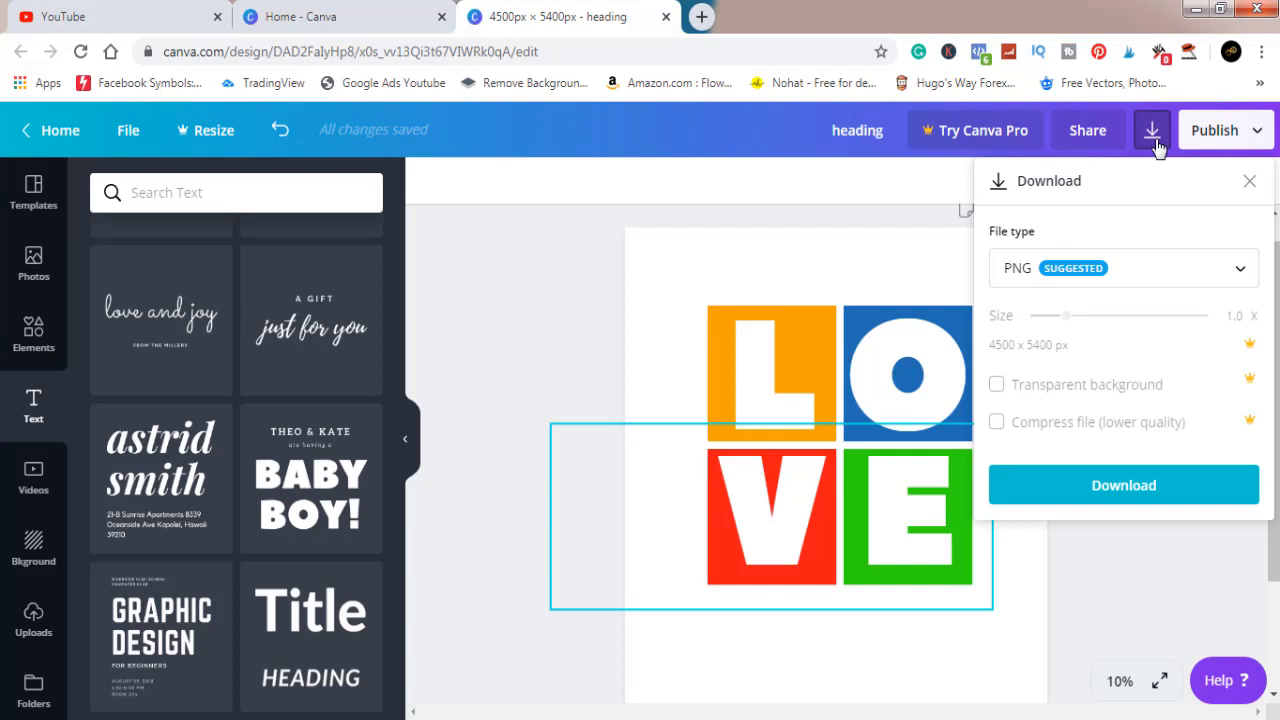
{"action": "left_click", "coordinate": [1160, 496]}
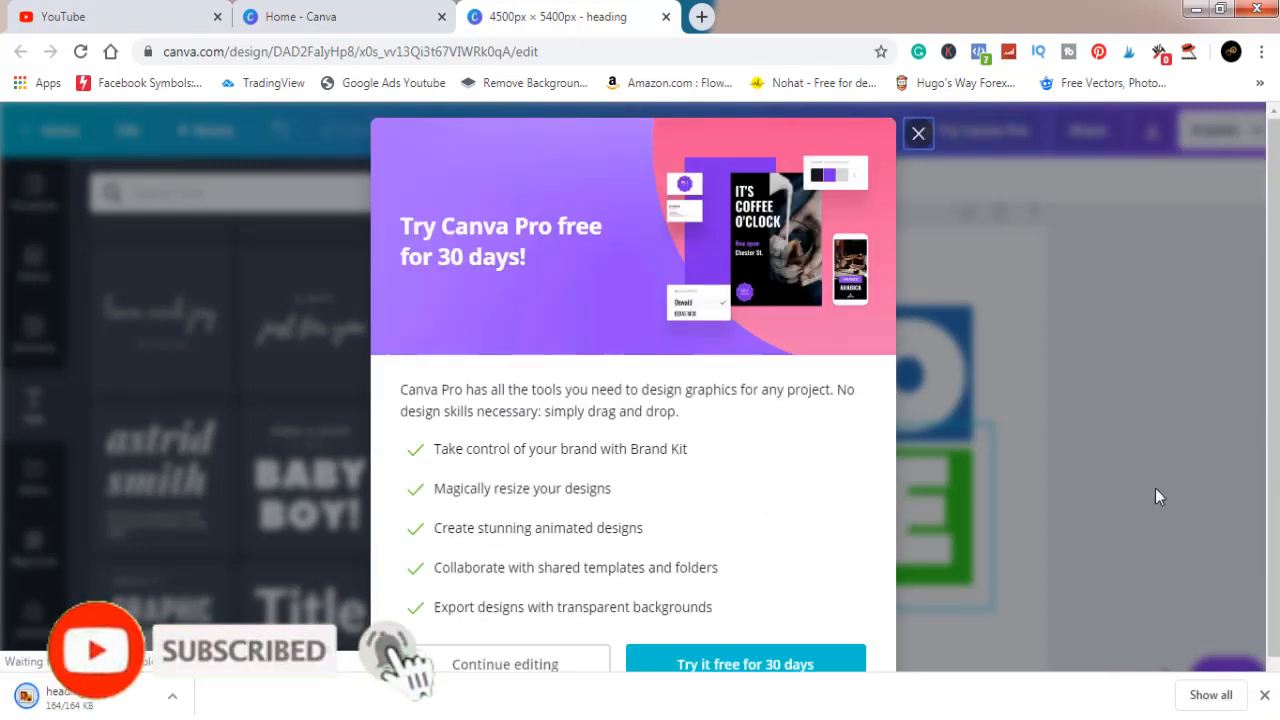
Dismiss the Canva Pro trial offer and show the downloaded heading.png in its folder
{"action": "left_click", "coordinate": [918, 135]}
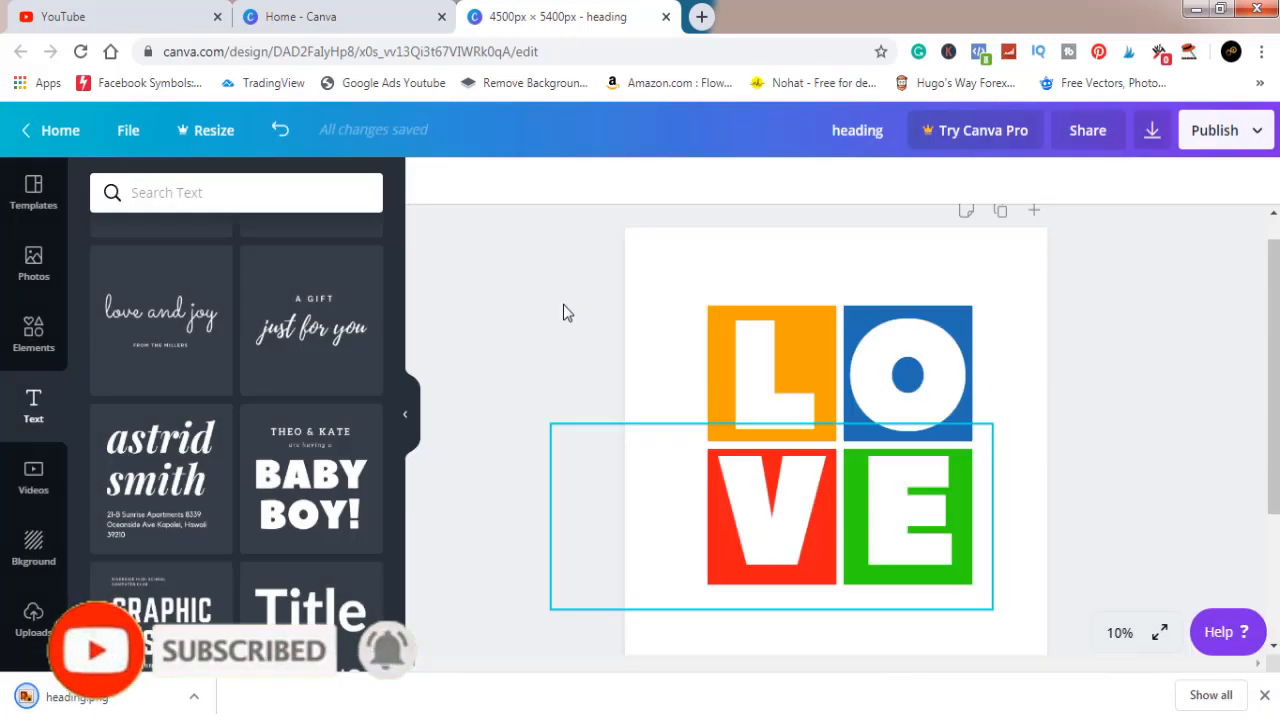
{"action": "left_click", "coordinate": [194, 697]}
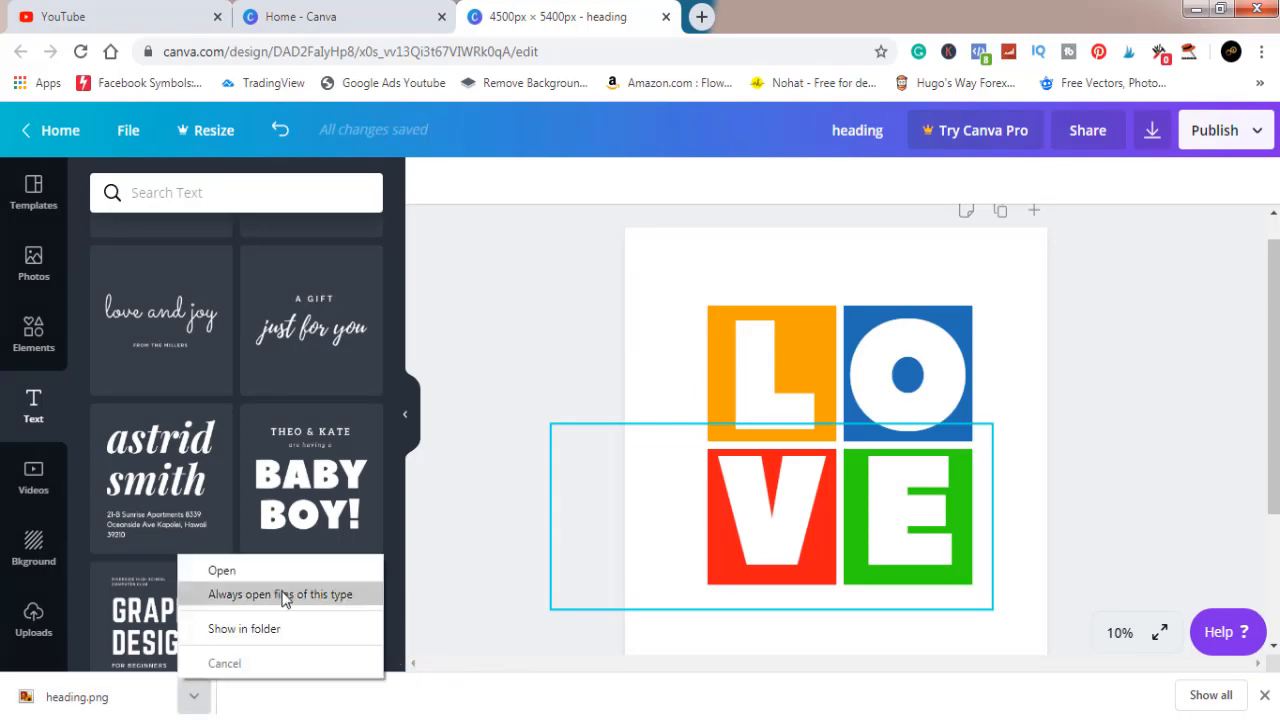
{"action": "left_click", "coordinate": [278, 629]}
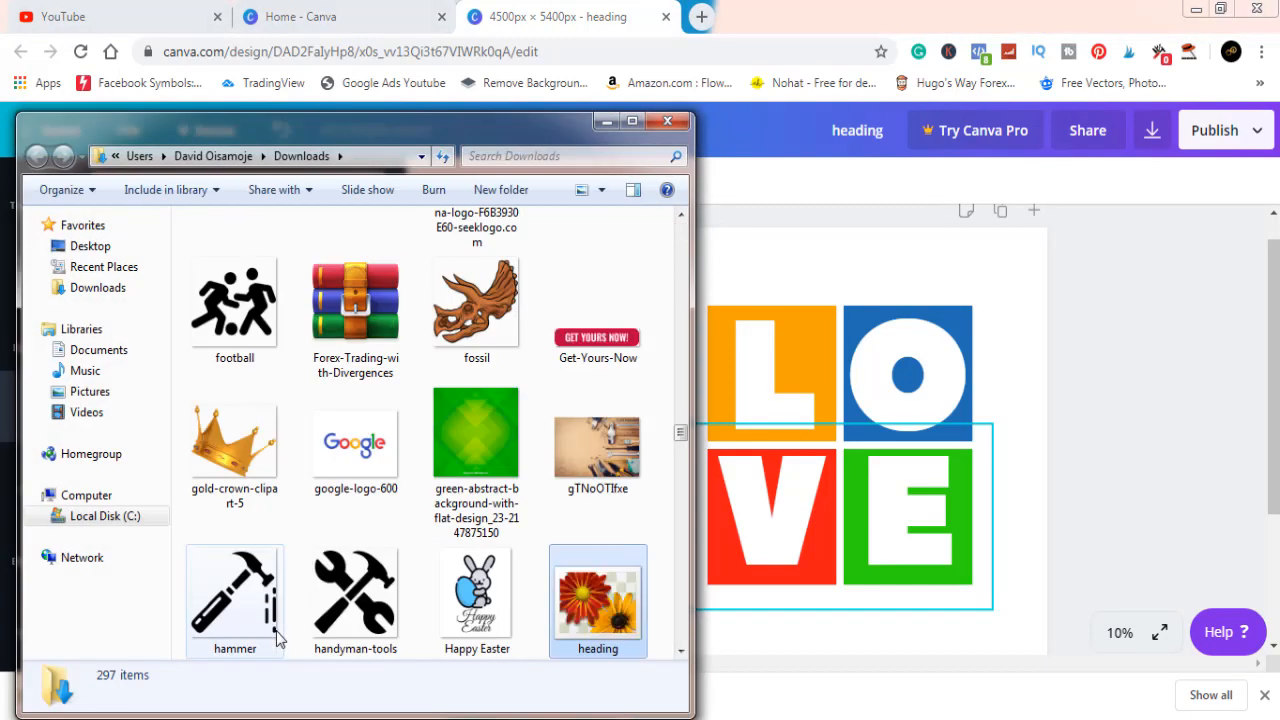
Open the downloaded heading image in Adobe Photoshop CC and get the screen recorder window out of the way
{"action": "right_click", "coordinate": [596, 594]}
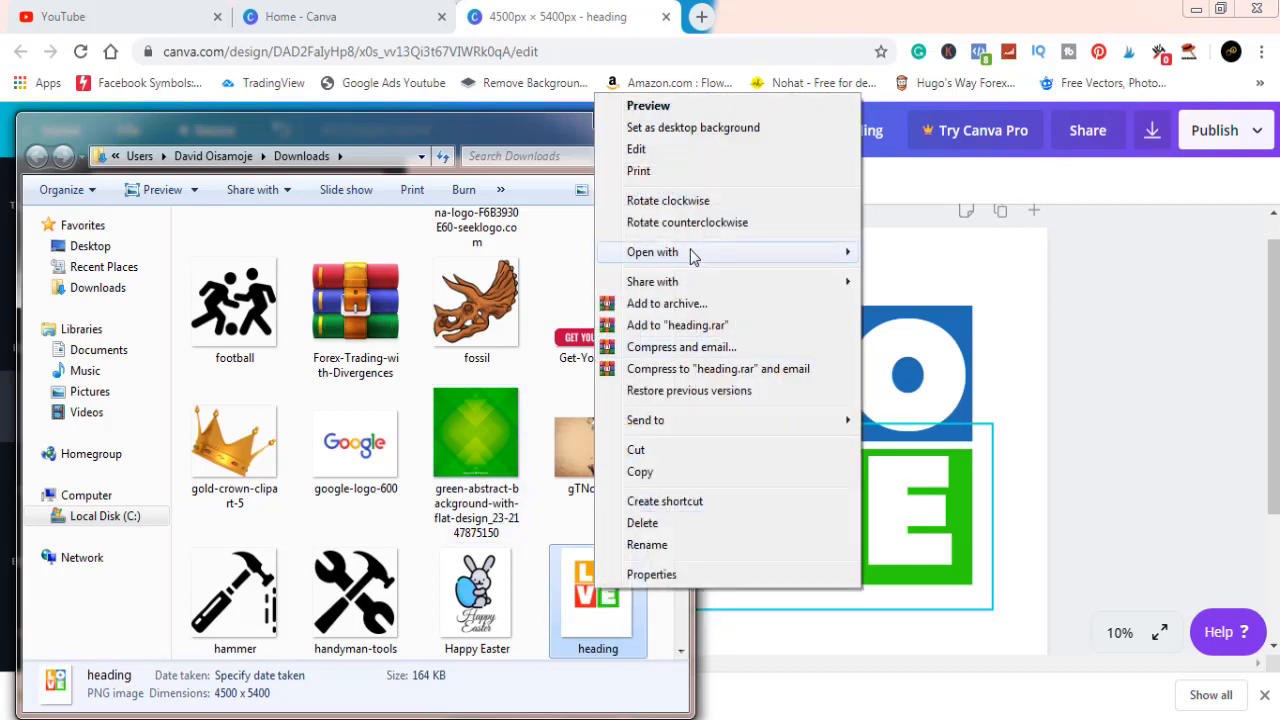
{"action": "mouse_move", "coordinate": [692, 256]}
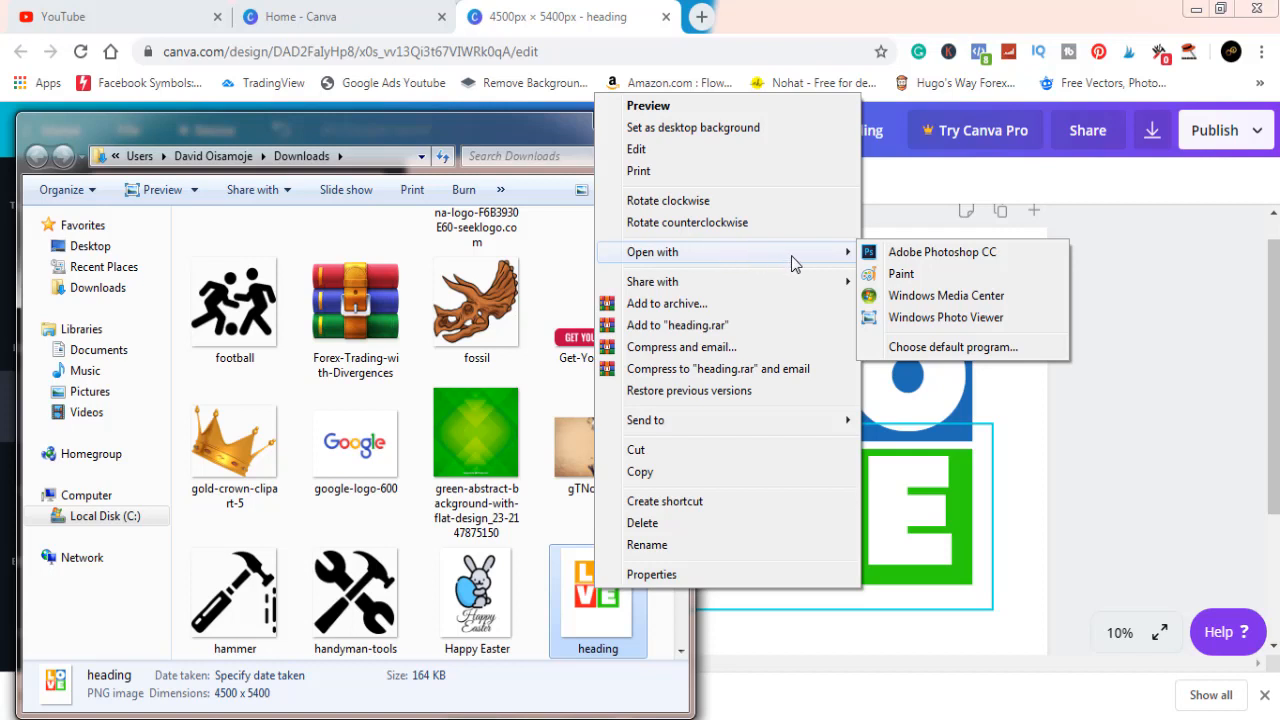
{"action": "left_click", "coordinate": [903, 258]}
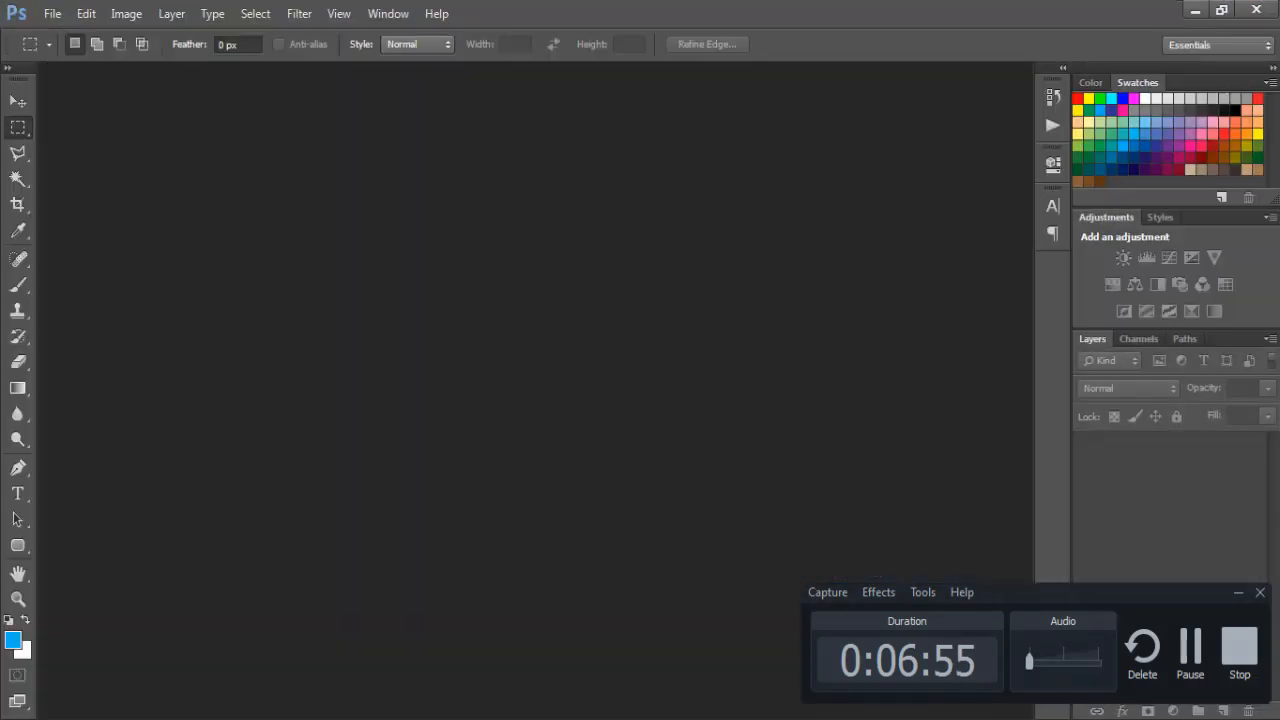
{"action": "left_click", "coordinate": [1238, 593]}
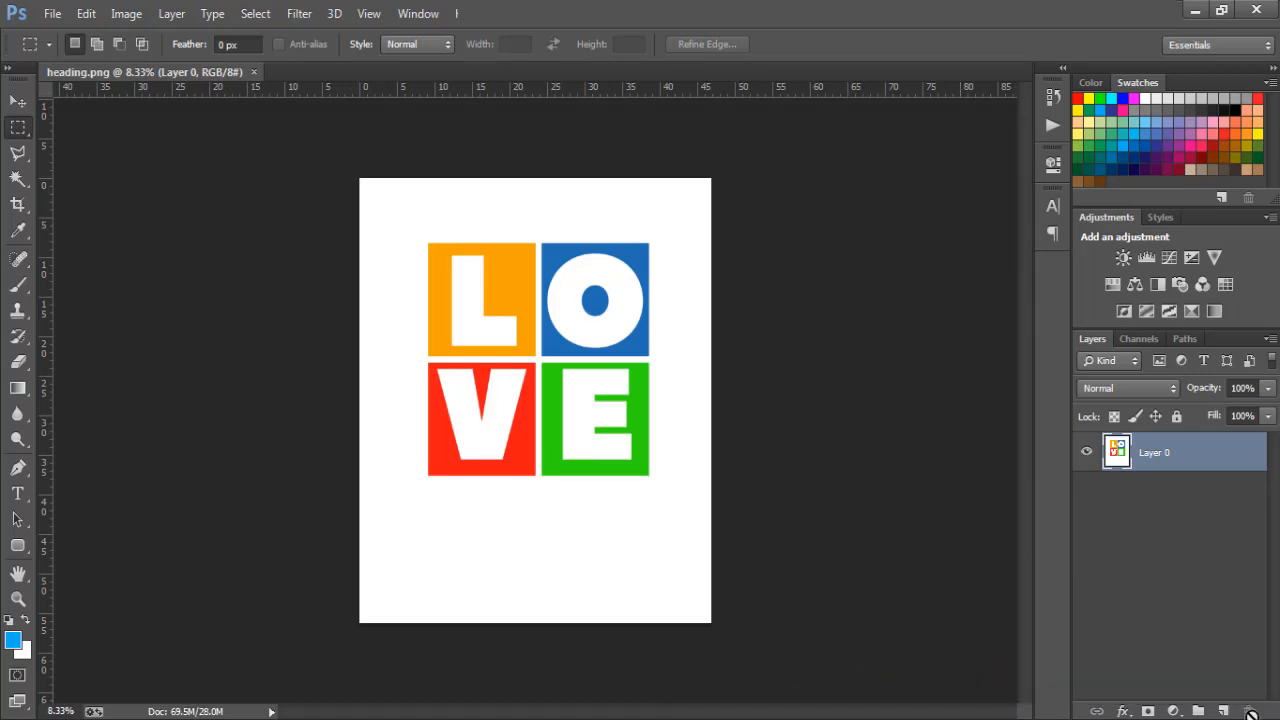
Add an empty layer, then remove the white background around the coloured squares on Layer 0 with the Magic Wand and deselect
{"action": "left_click", "coordinate": [1223, 710]}
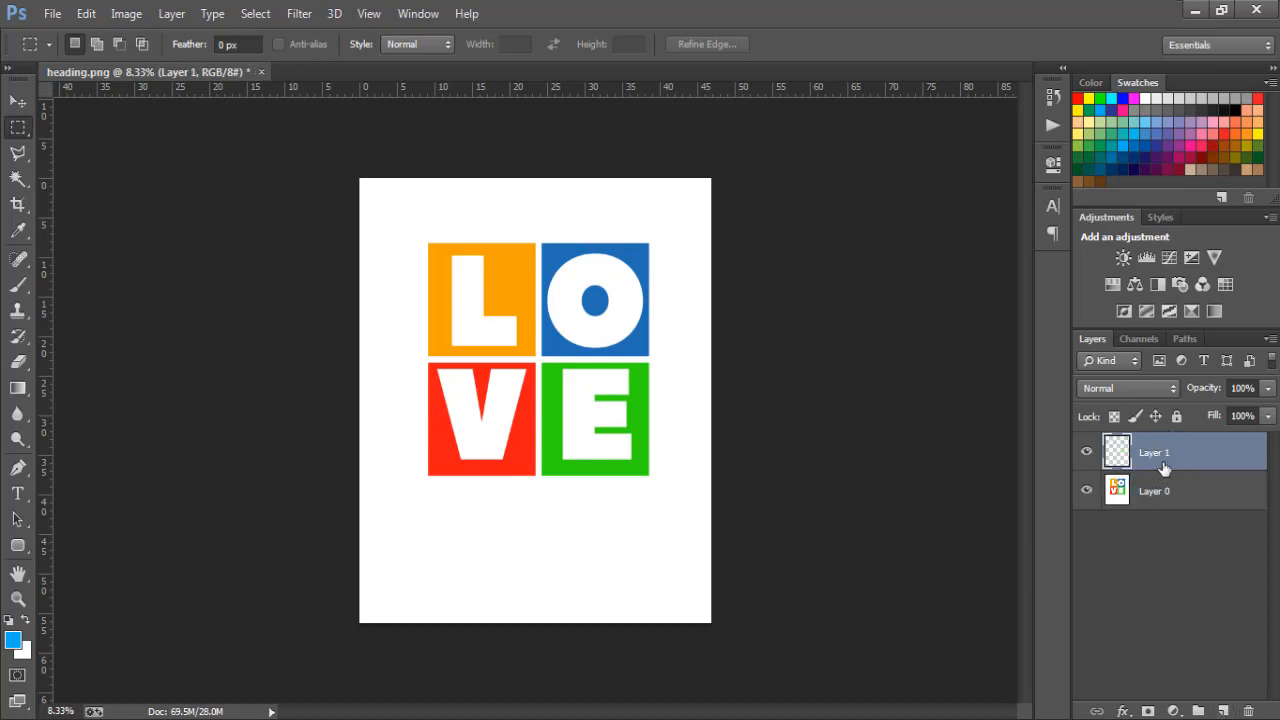
{"action": "left_click", "coordinate": [1174, 494]}
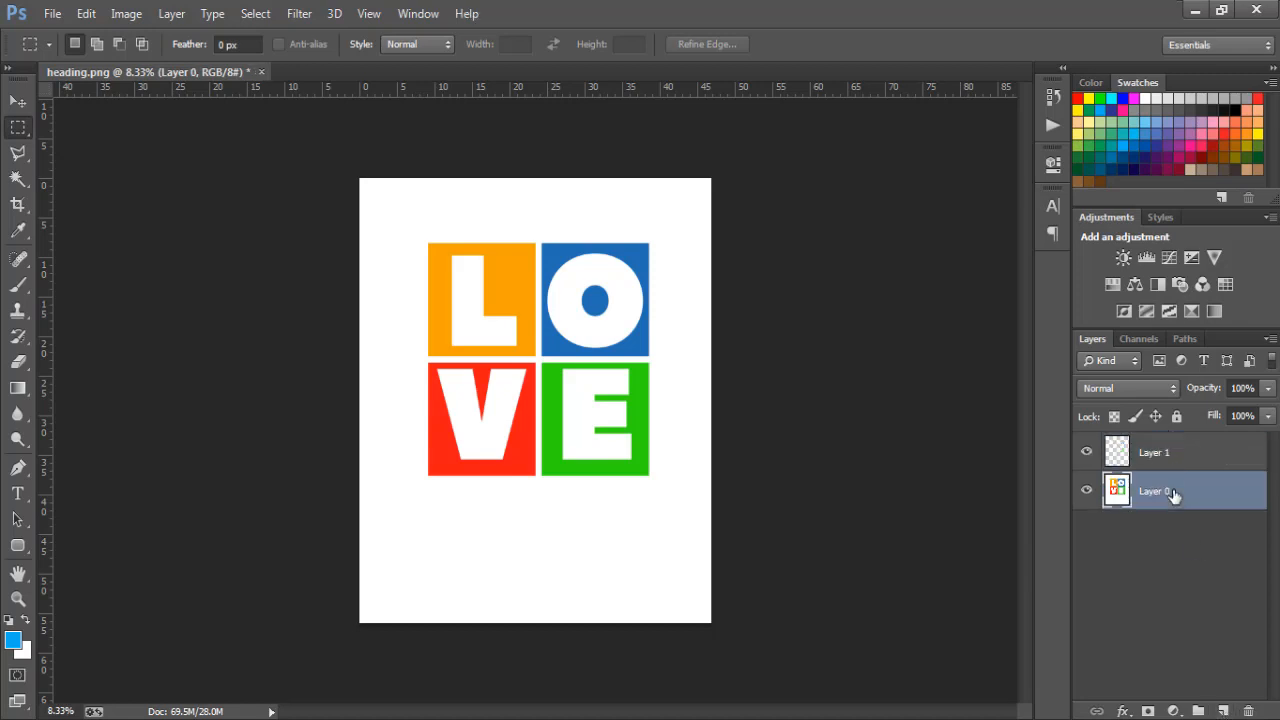
{"action": "left_click", "coordinate": [16, 180]}
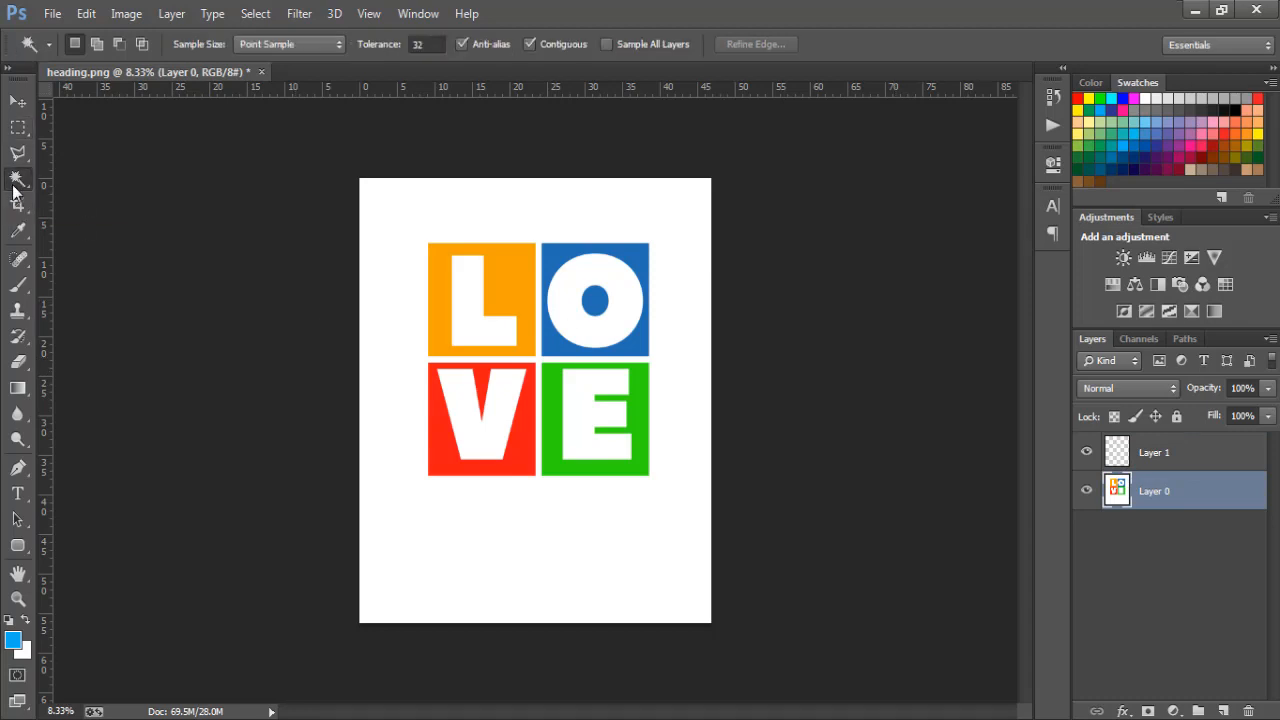
{"action": "left_click", "coordinate": [470, 577]}
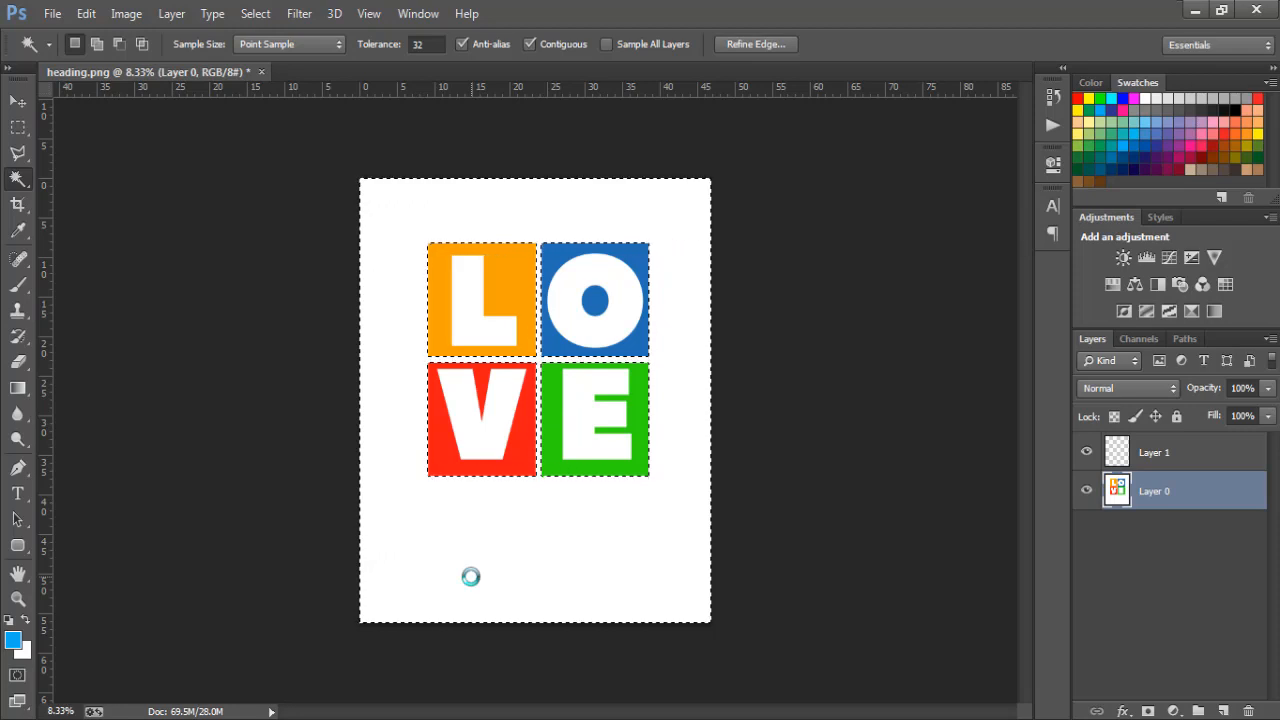
{"action": "key", "text": "Delete"}
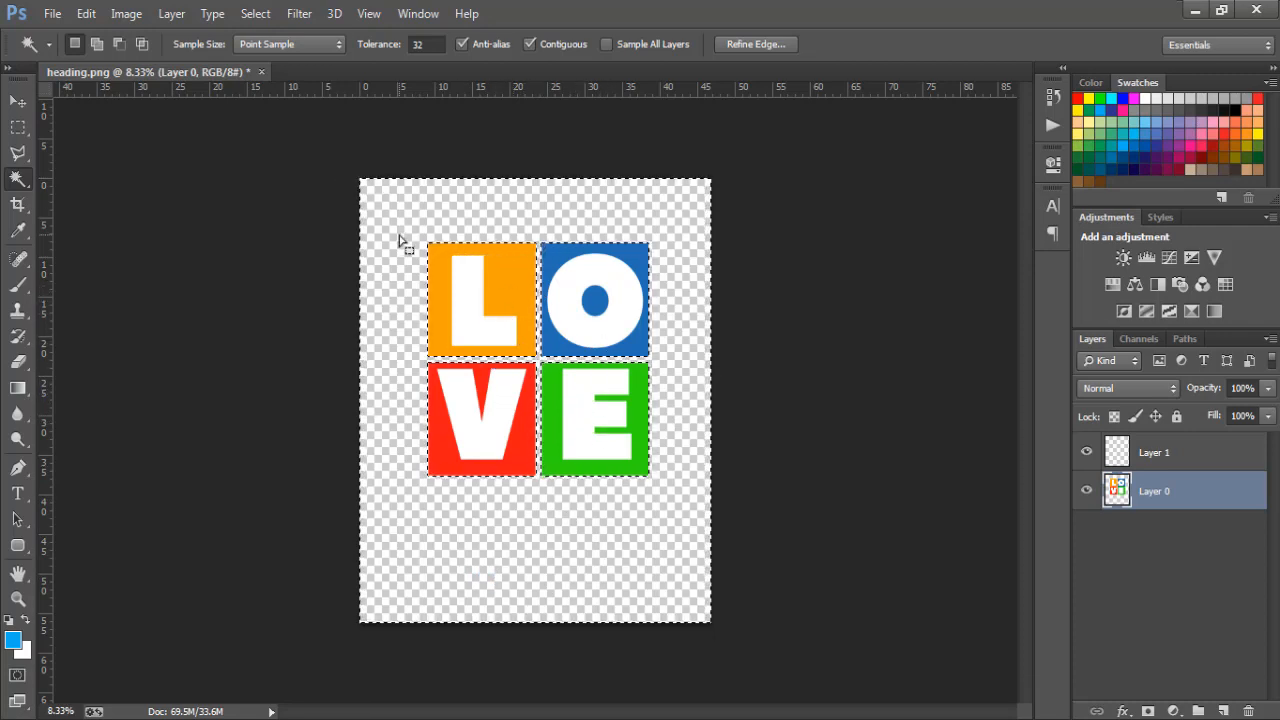
{"action": "key", "text": "ctrl+d"}
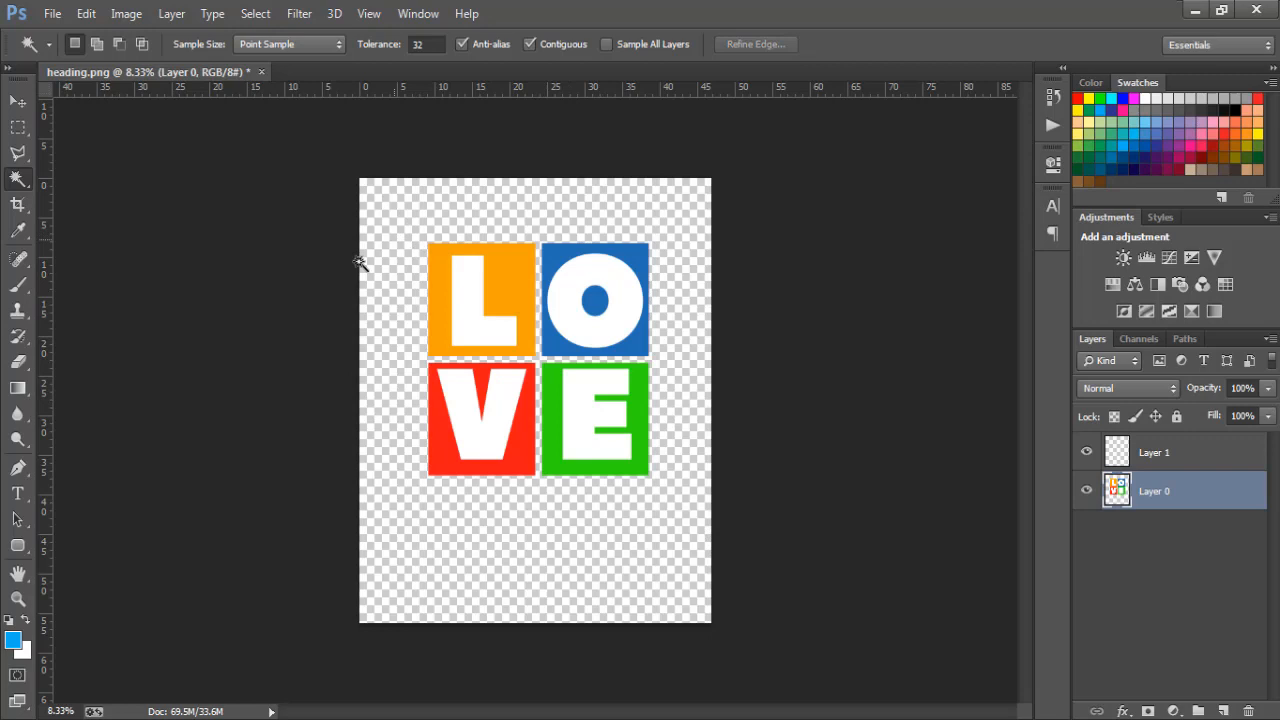
Move the LOVE artwork on Layer 0 slightly down toward the middle of the canvas
{"action": "left_click", "coordinate": [17, 101]}
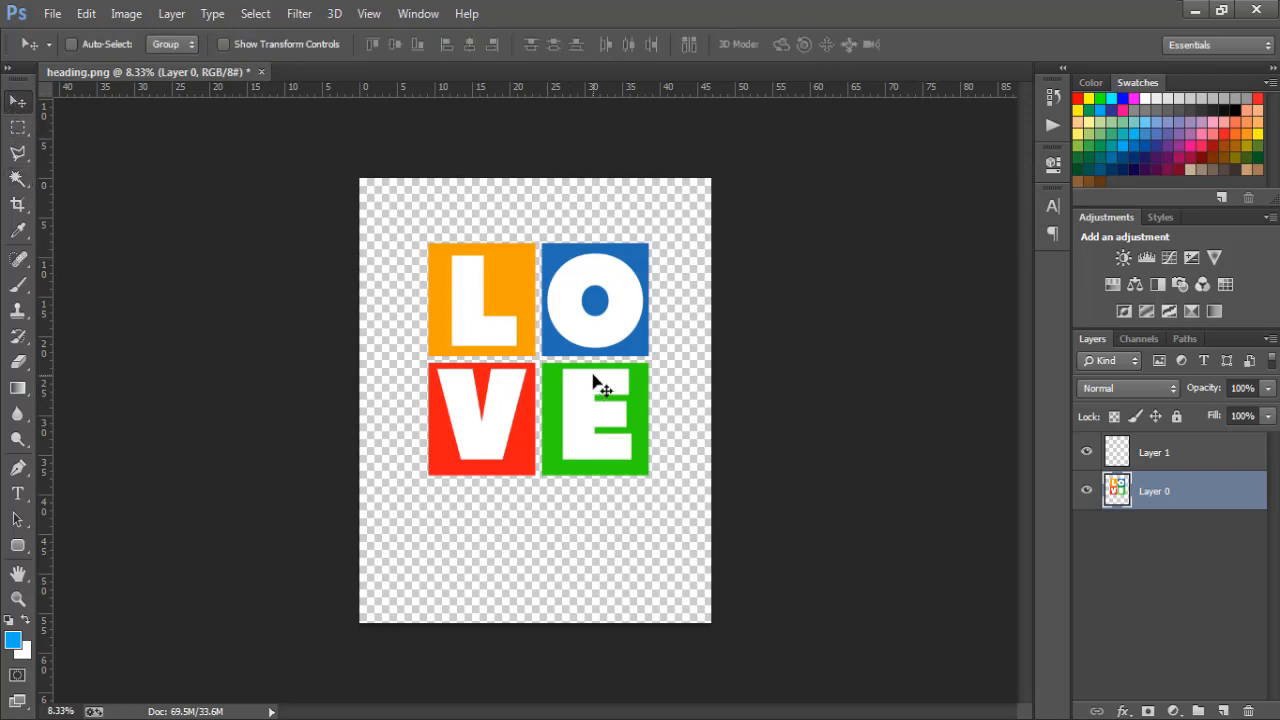
{"action": "mouse_move", "coordinate": [586, 357]}
{"action": "left_mouse_down"}
{"action": "mouse_move", "coordinate": [586, 405]}
{"action": "mouse_move", "coordinate": [587, 382]}
{"action": "left_mouse_up"}
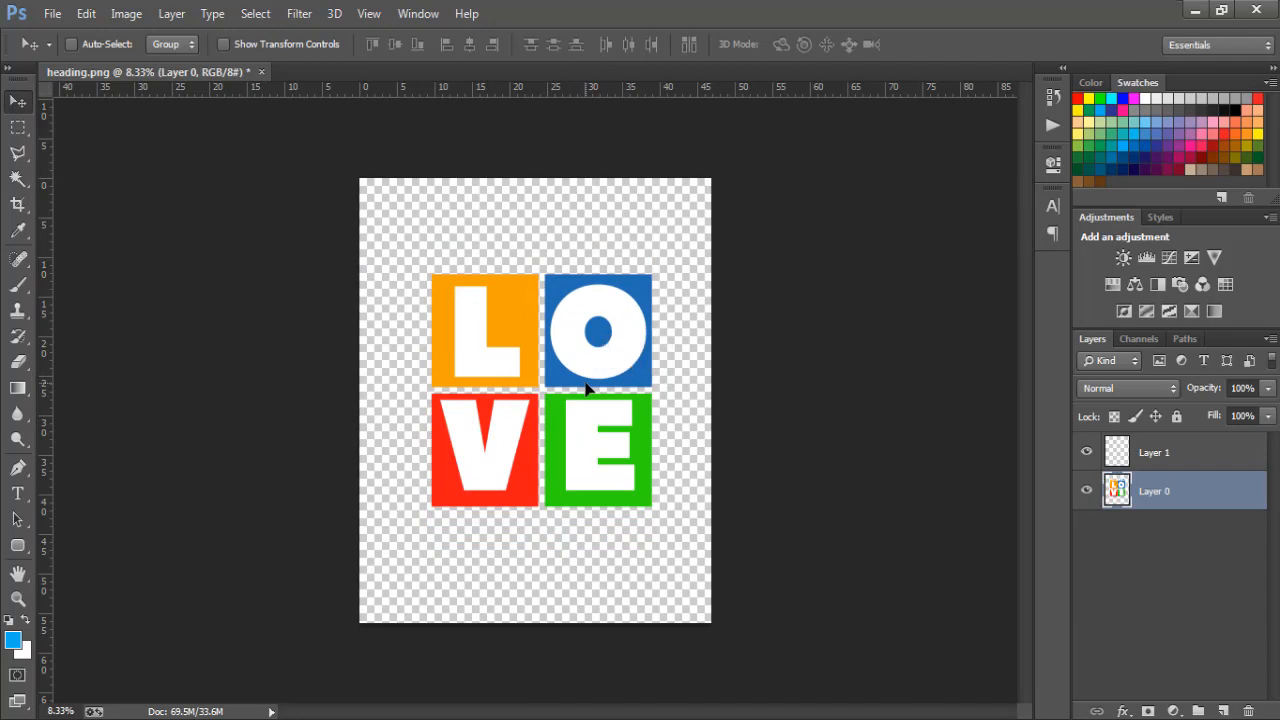
Save the transparent artwork in the Pictures library as a PNG named "love color" with smallest compression and no interlacing
{"action": "left_click", "coordinate": [51, 15]}
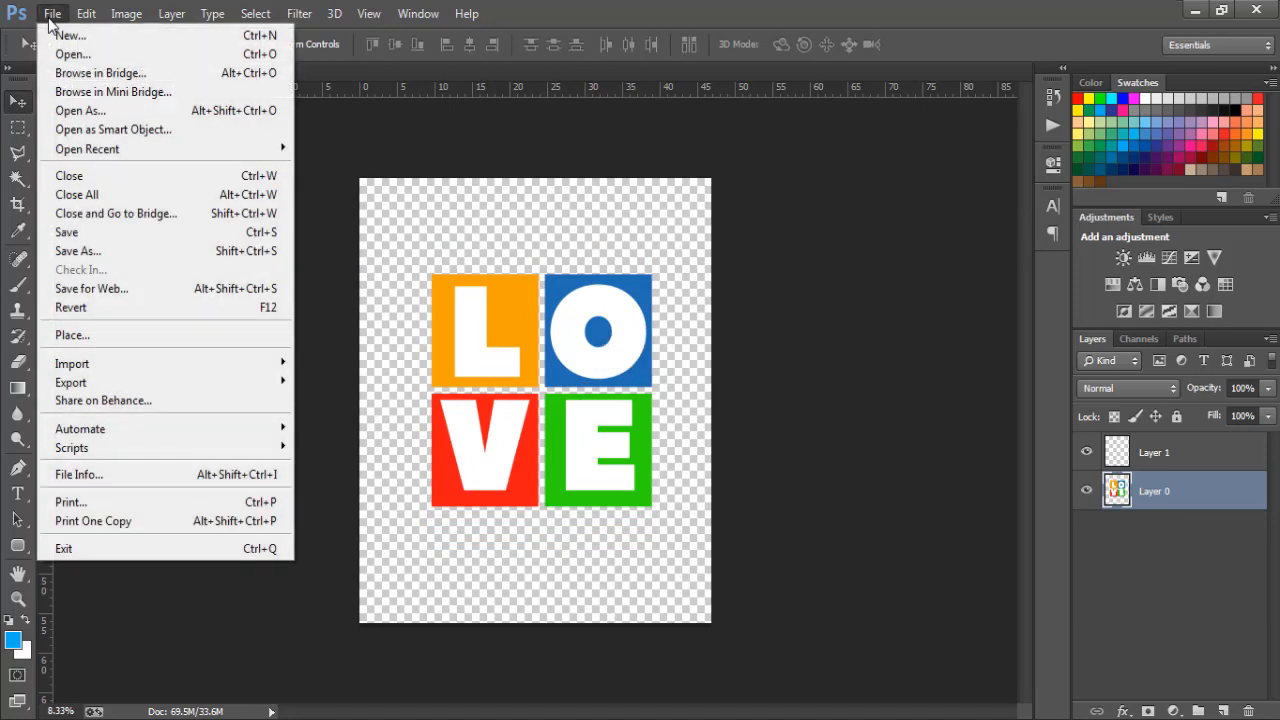
{"action": "left_click", "coordinate": [95, 252]}
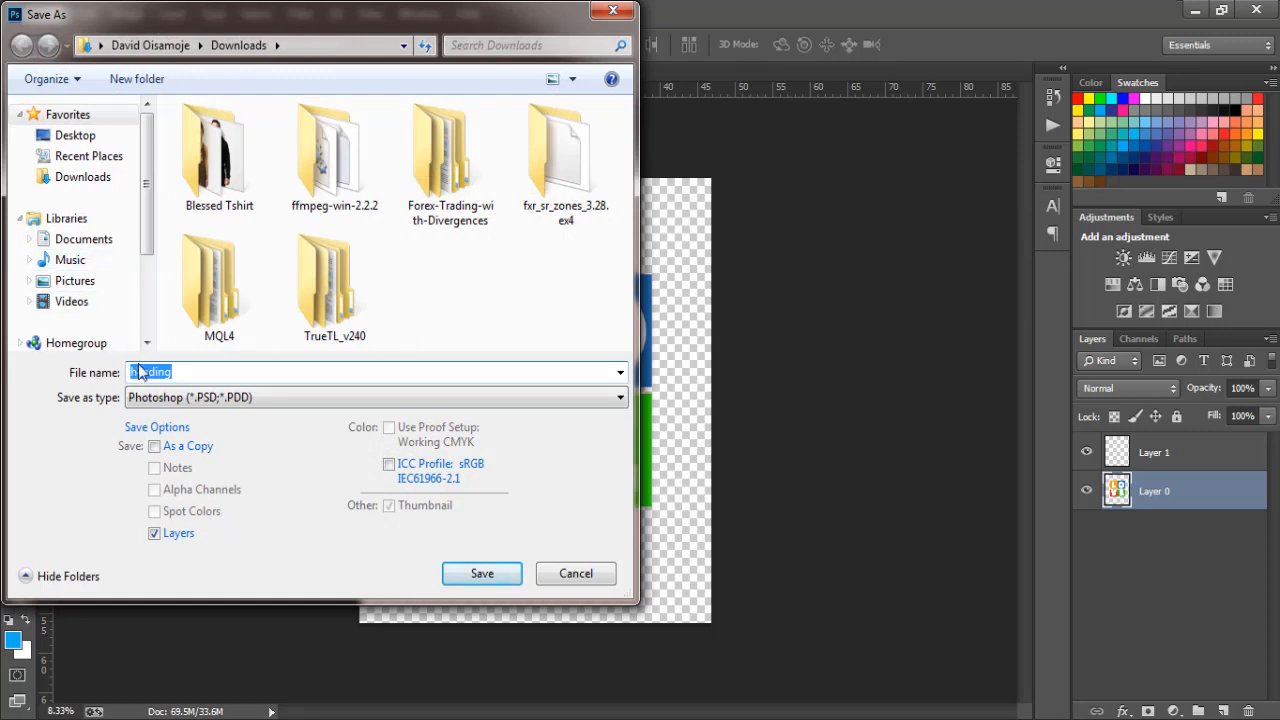
{"action": "left_click", "coordinate": [88, 284]}
{"action": "double_click", "coordinate": [187, 376]}
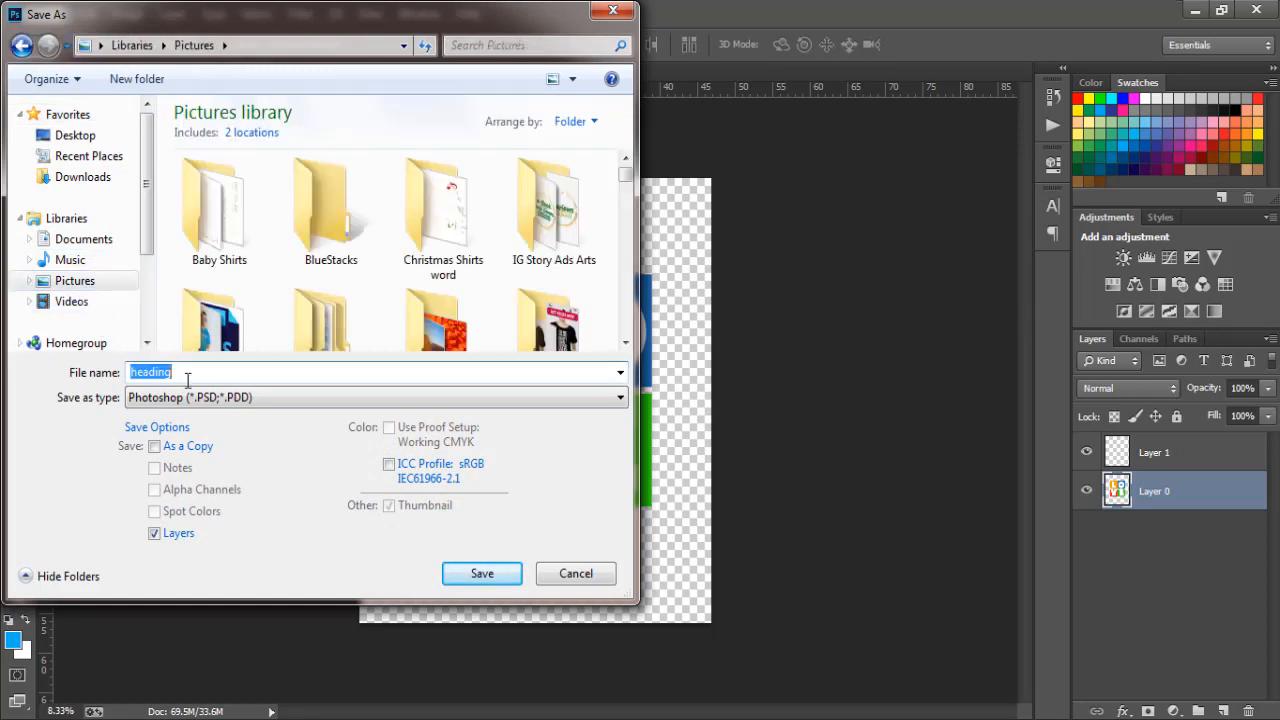
{"action": "type", "text": "lov"}
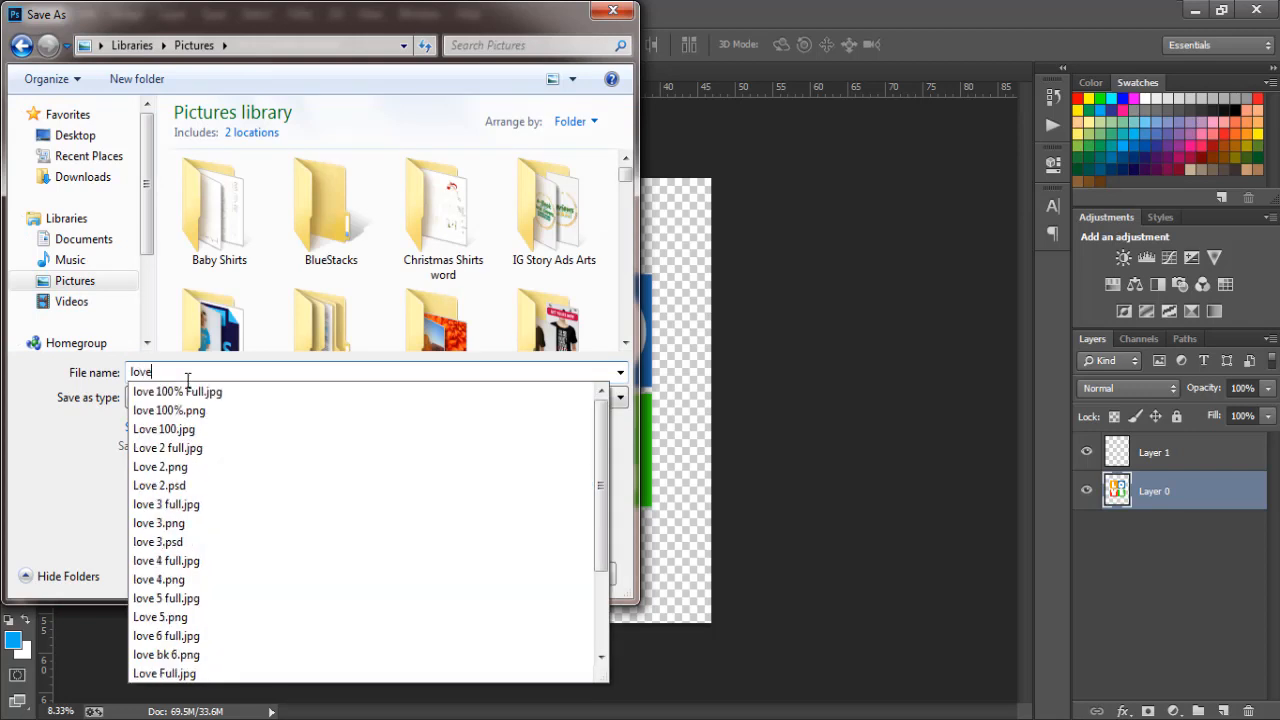
{"action": "type", "text": "e color"}
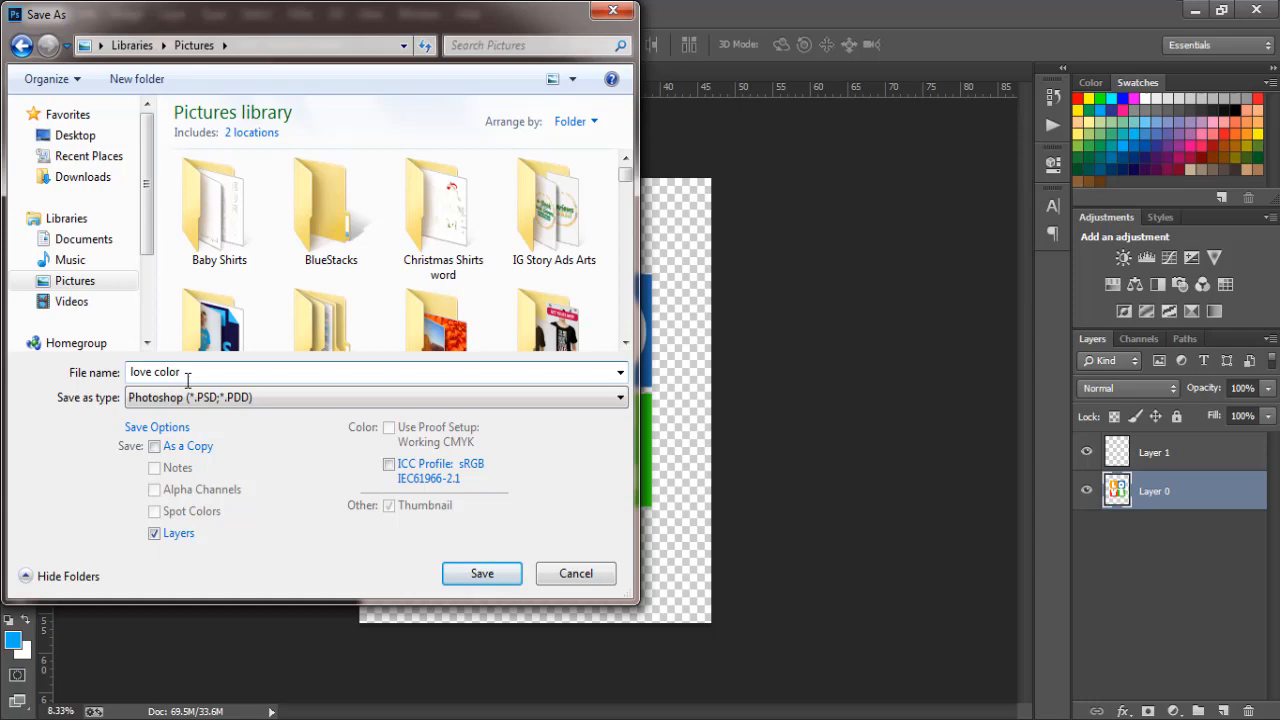
{"action": "left_click", "coordinate": [190, 398]}
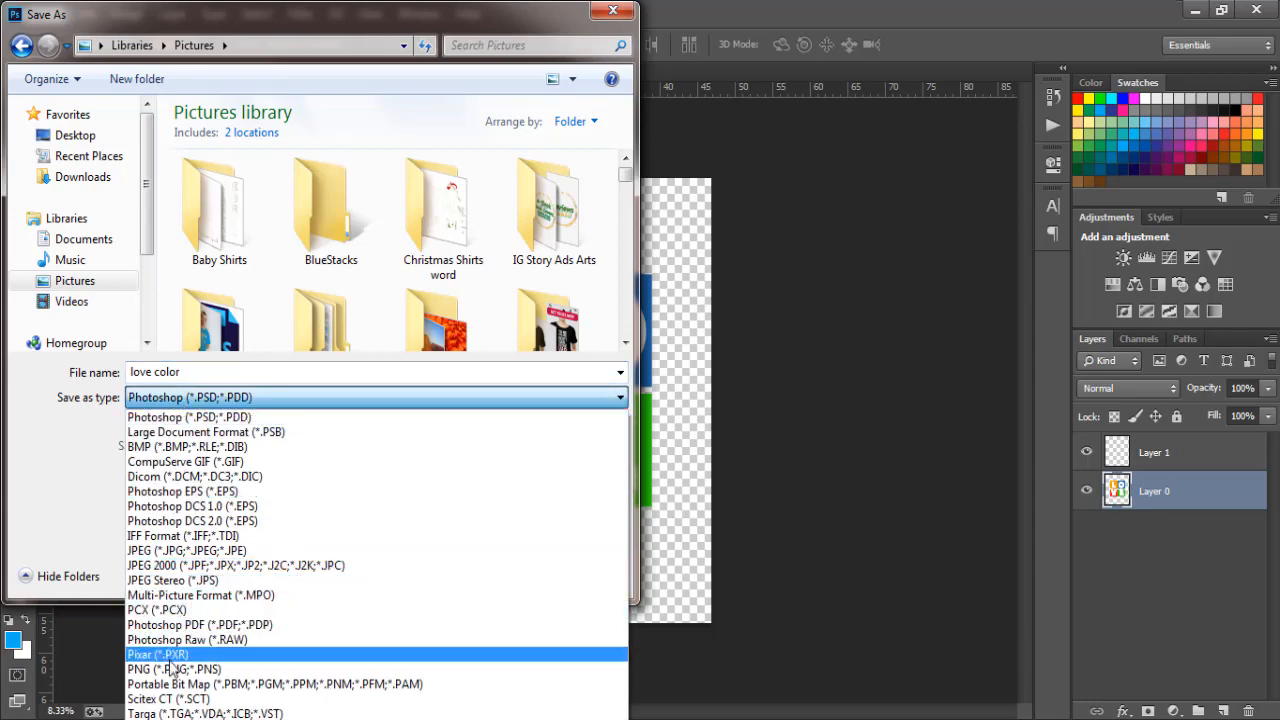
{"action": "left_click", "coordinate": [172, 669]}
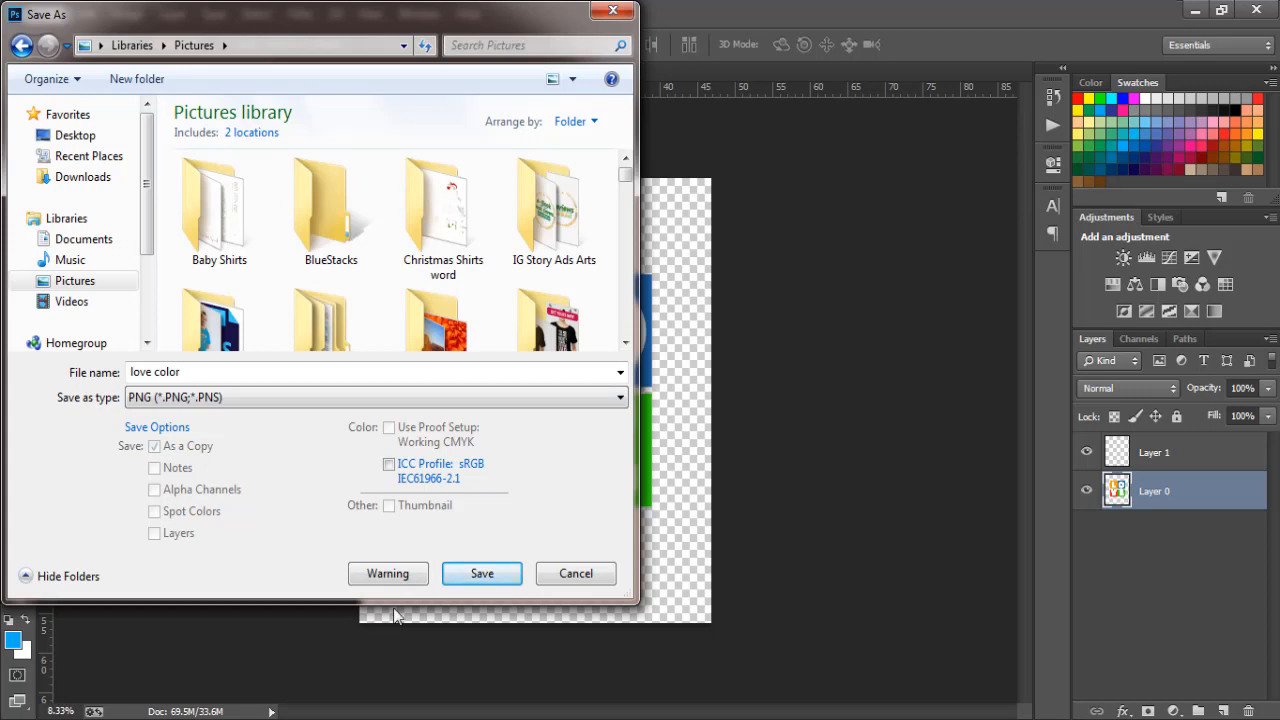
{"action": "left_click", "coordinate": [490, 577]}
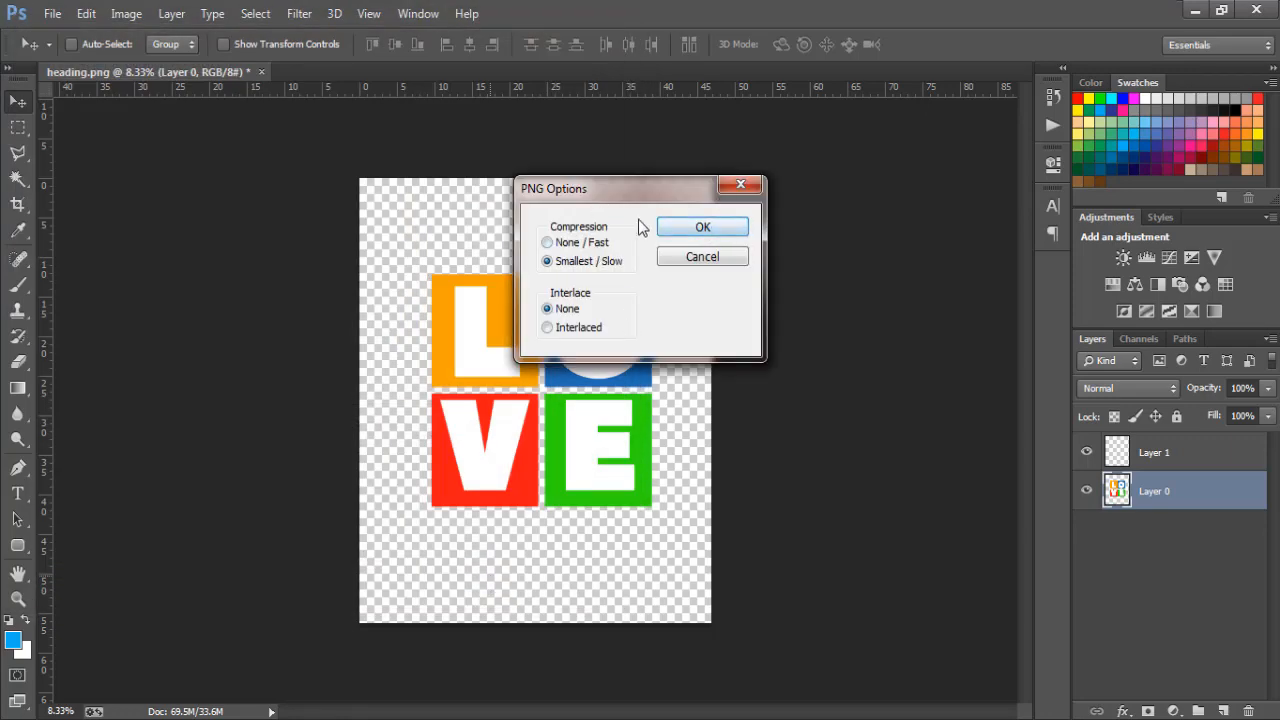
{"action": "left_click", "coordinate": [704, 228]}
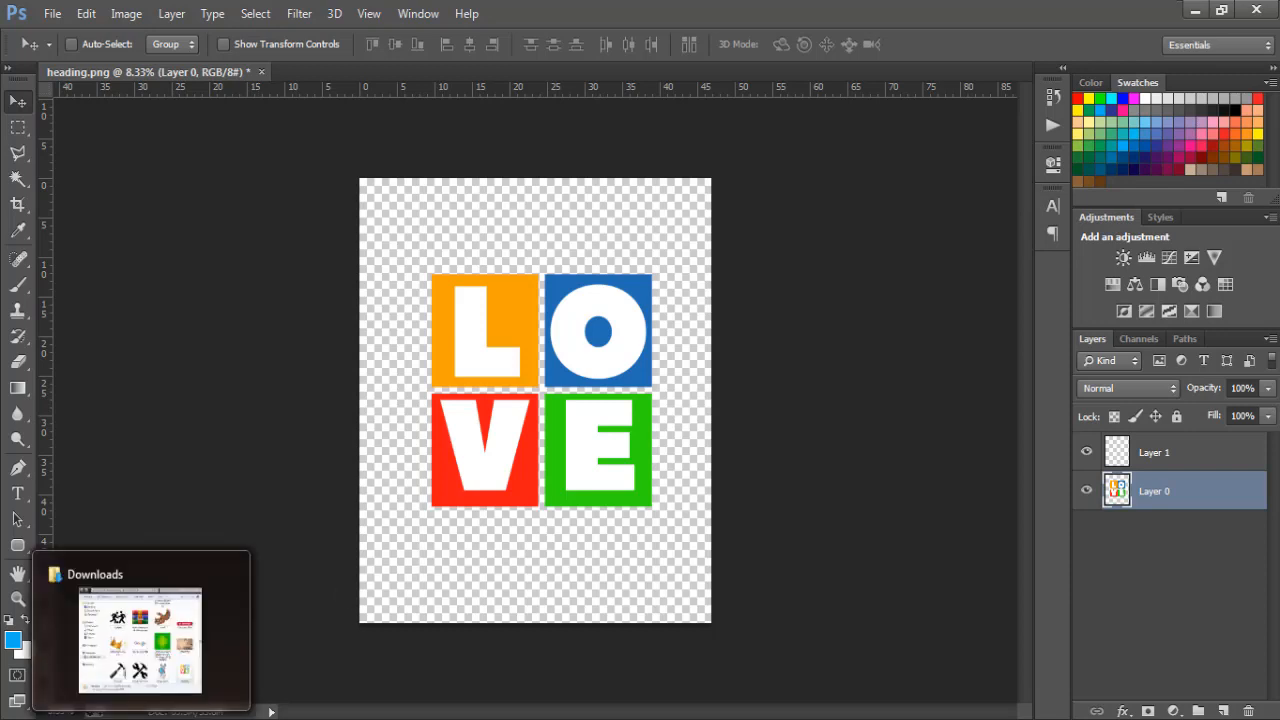
Find the love color image in the Pictures library, preview it in Windows Photo Viewer and close the preview
{"action": "left_click", "coordinate": [141, 718]}
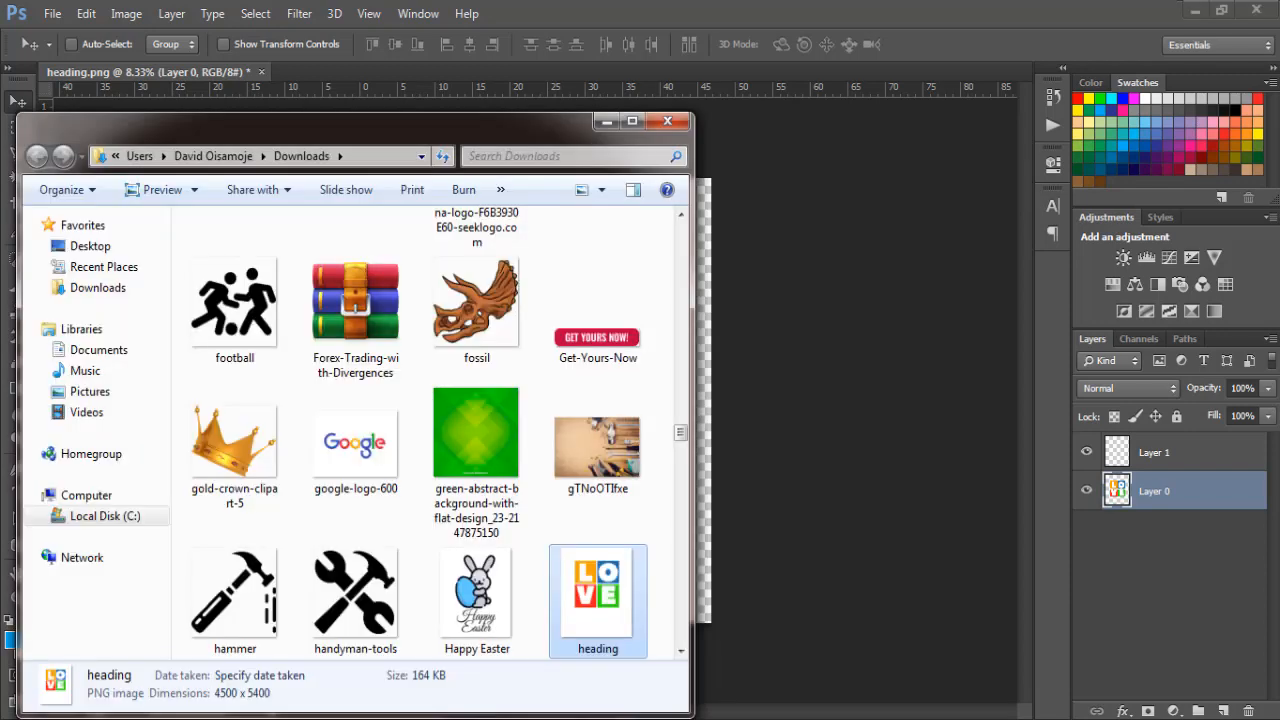
{"action": "left_click", "coordinate": [88, 392]}
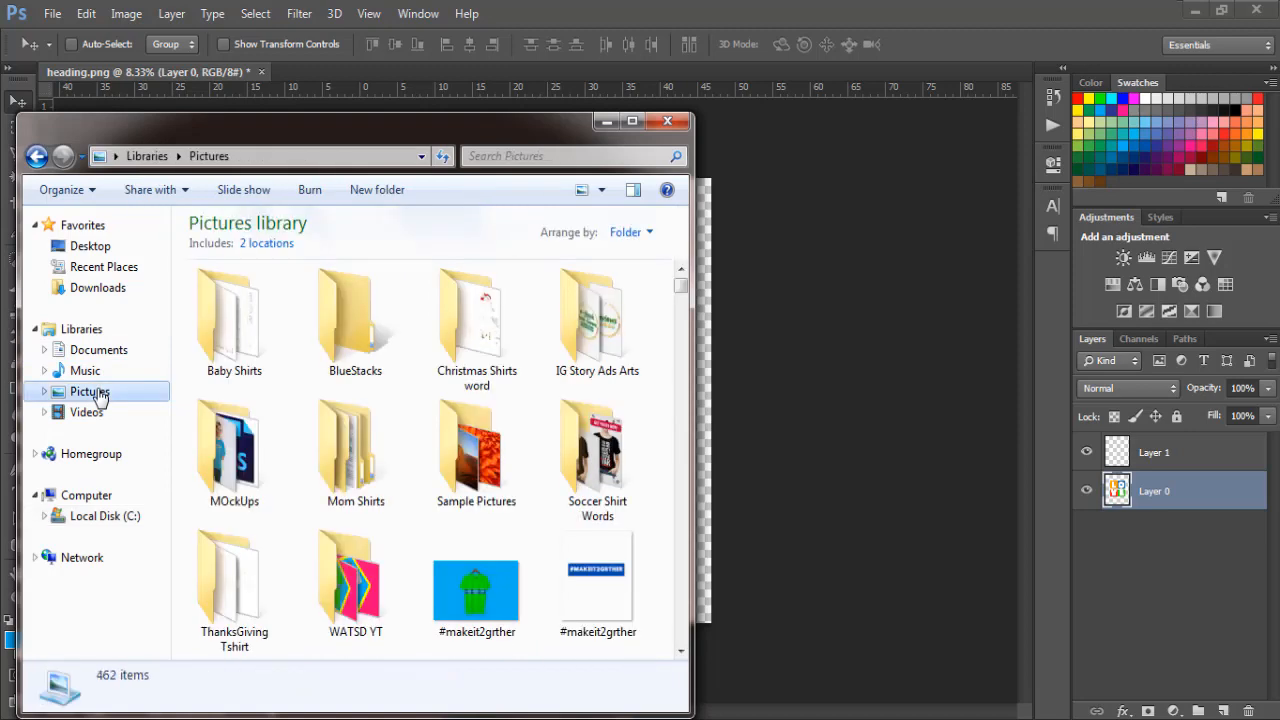
{"action": "left_click", "coordinate": [361, 455]}
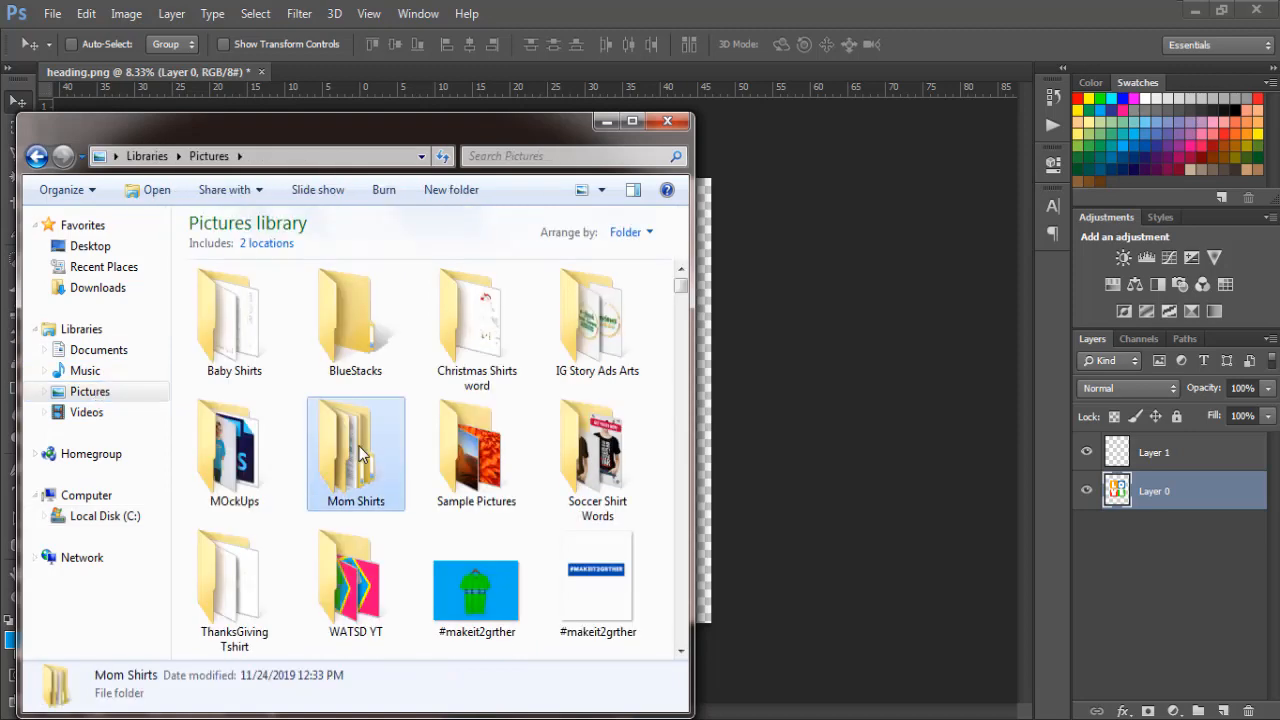
{"action": "type", "text": "lo"}
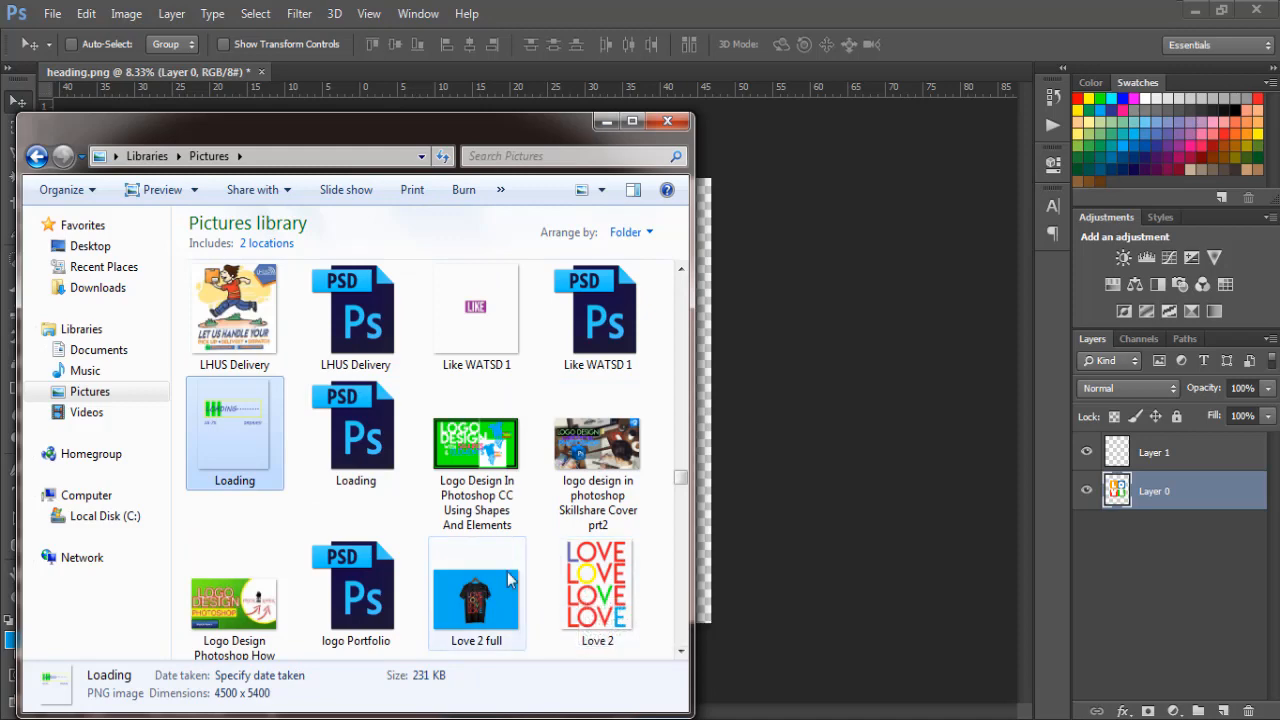
{"action": "left_click_drag", "start_coordinate": [680, 478], "coordinate": [680, 500]}
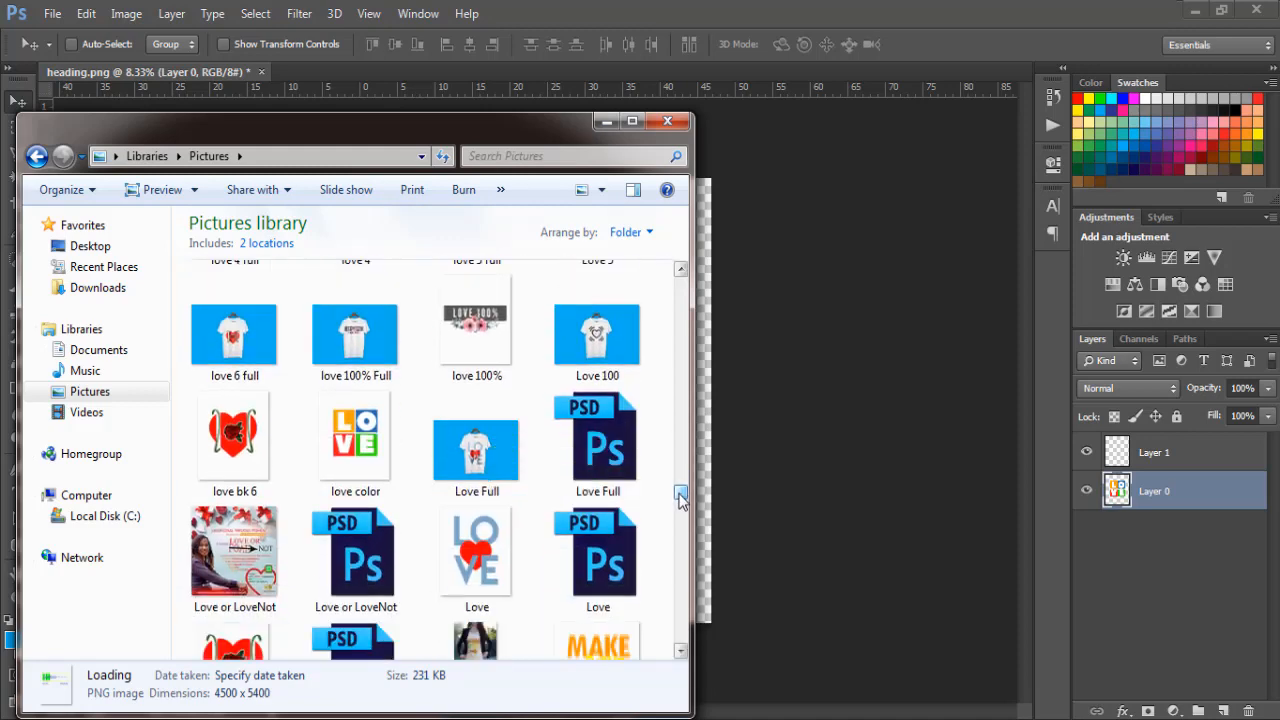
{"action": "double_click", "coordinate": [356, 435]}
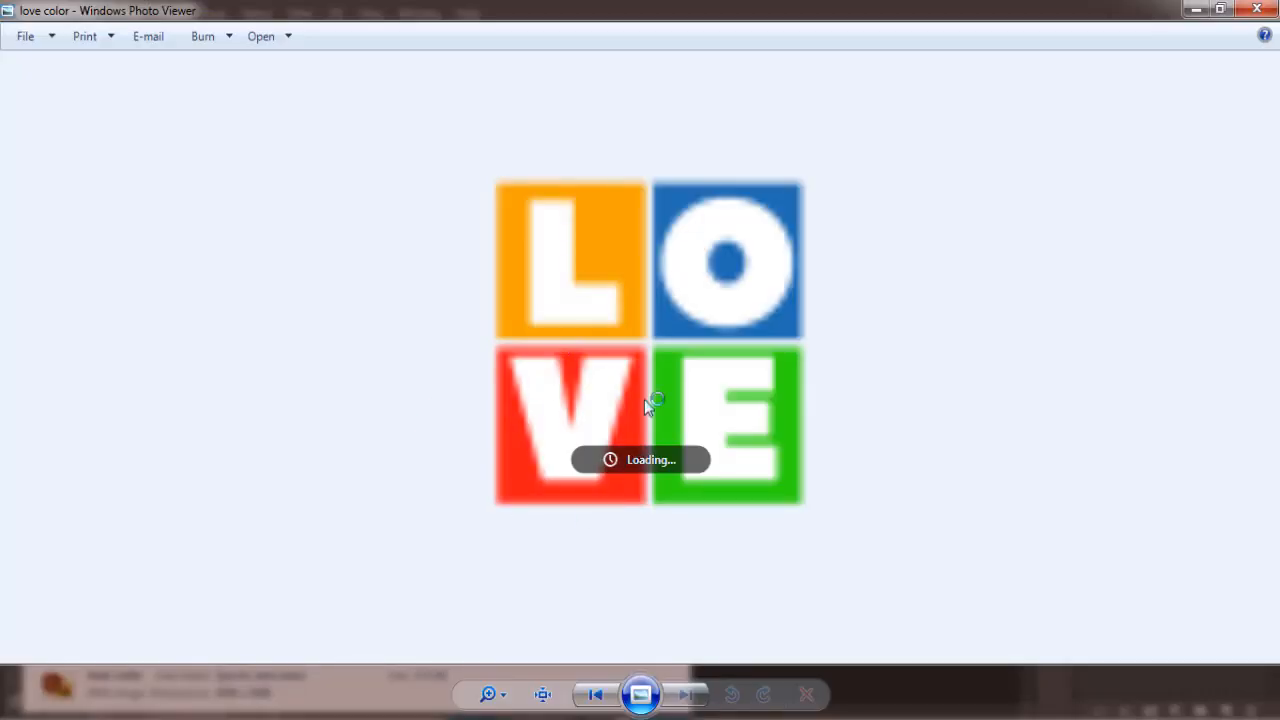
{"action": "left_click", "coordinate": [1256, 9]}
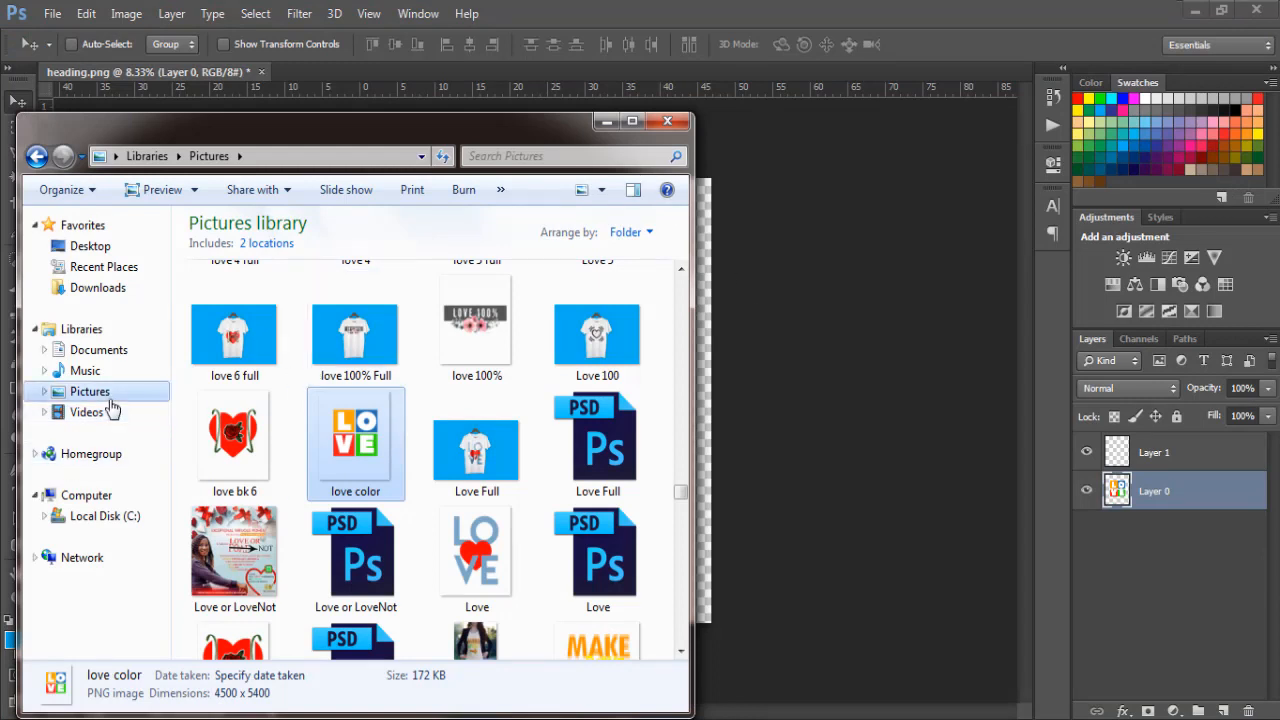
Open the "New tshirt mockup on hunger" Photoshop file from the MOckUps folder in the Pictures library
{"action": "scroll", "coordinate": [113, 408], "scroll_direction": "up", "scroll_amount": 2}
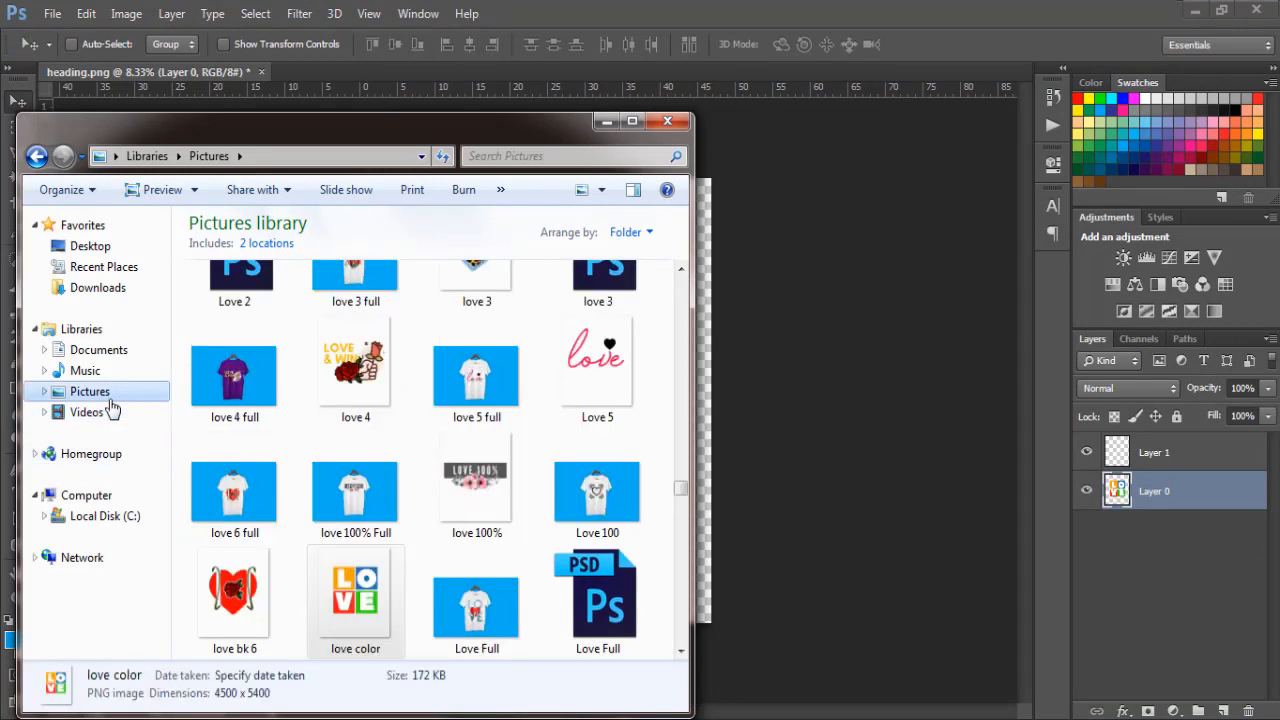
{"action": "left_click", "coordinate": [343, 407]}
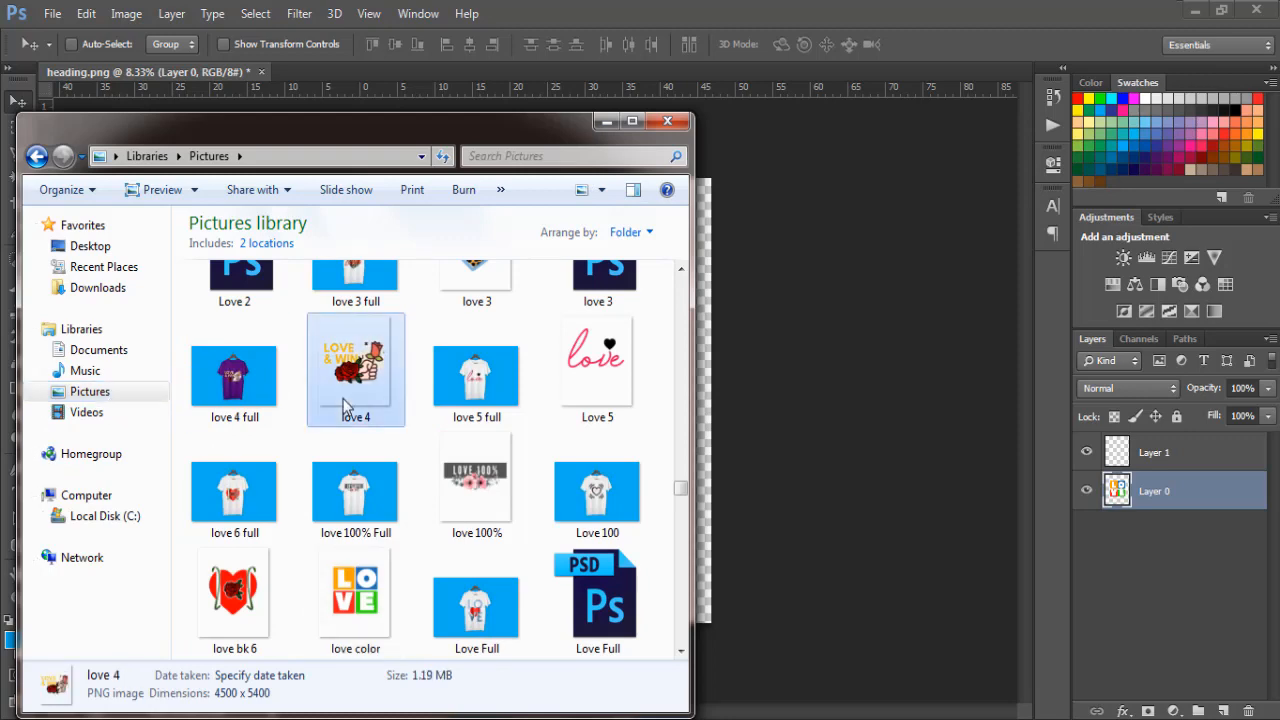
{"action": "key", "text": "w"}
{"action": "key", "text": "w"}
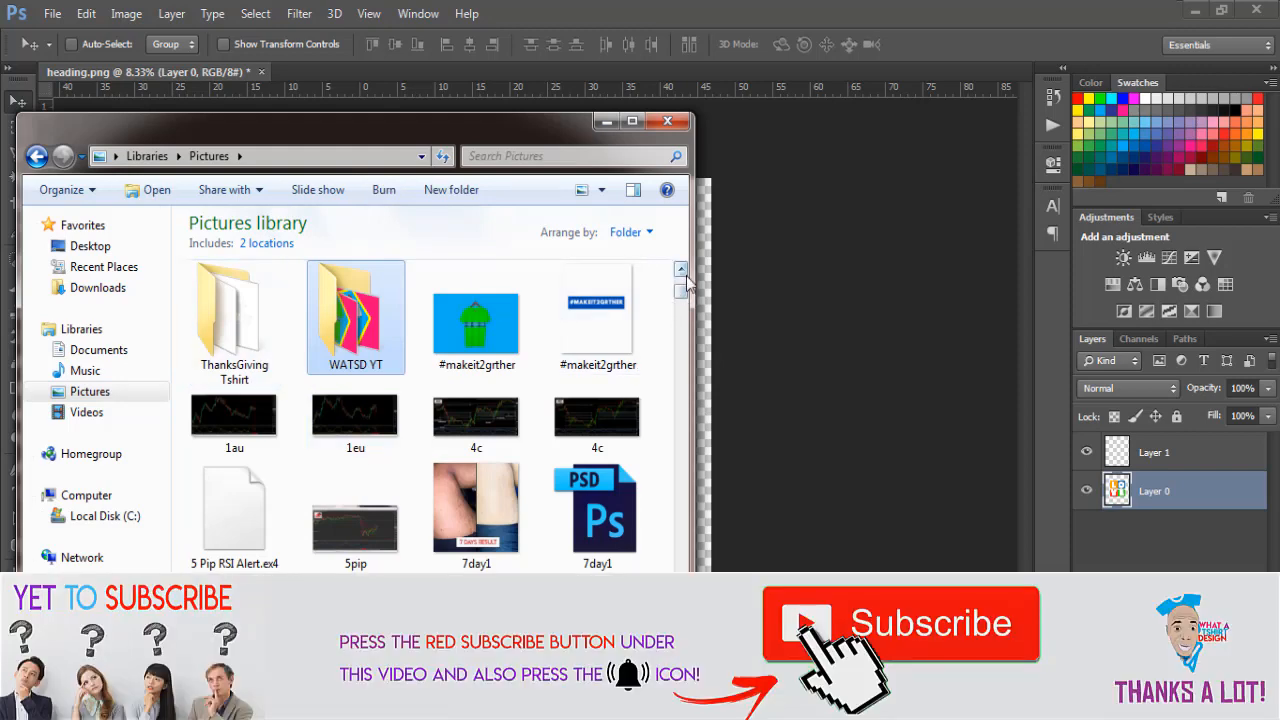
{"action": "scroll", "coordinate": [640, 378], "scroll_direction": "up", "scroll_amount": 1}
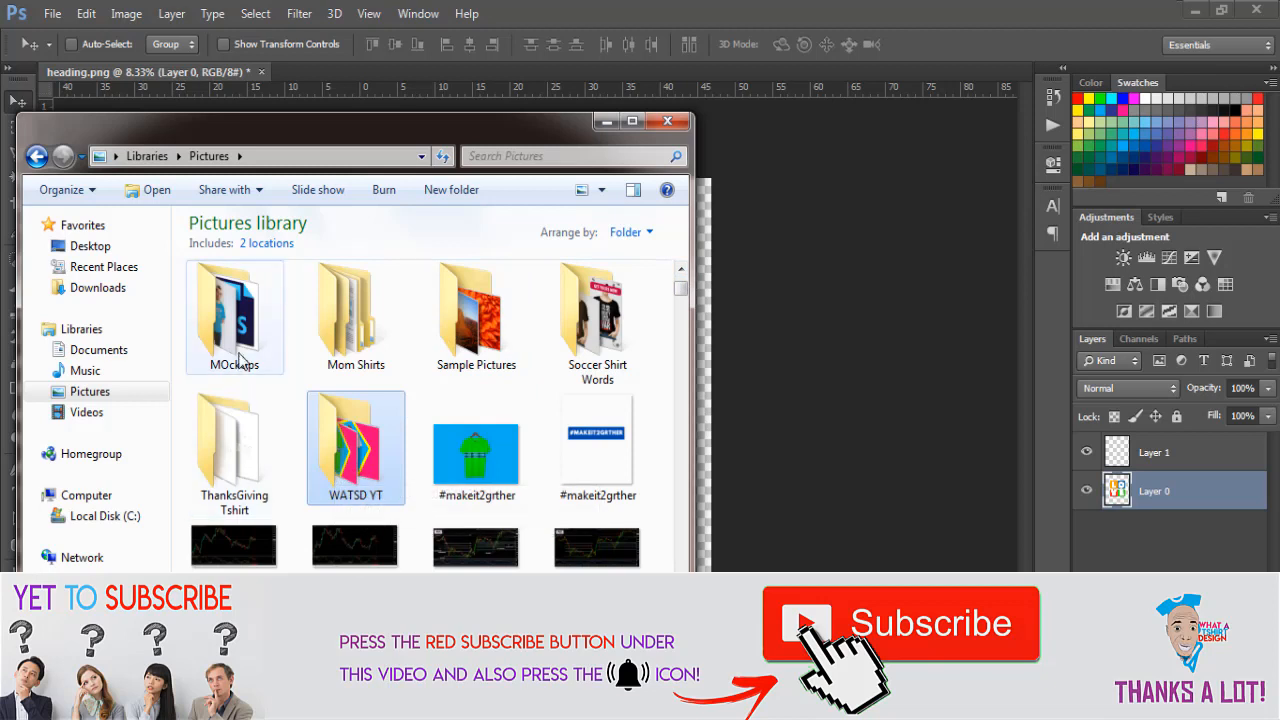
{"action": "double_click", "coordinate": [238, 362]}
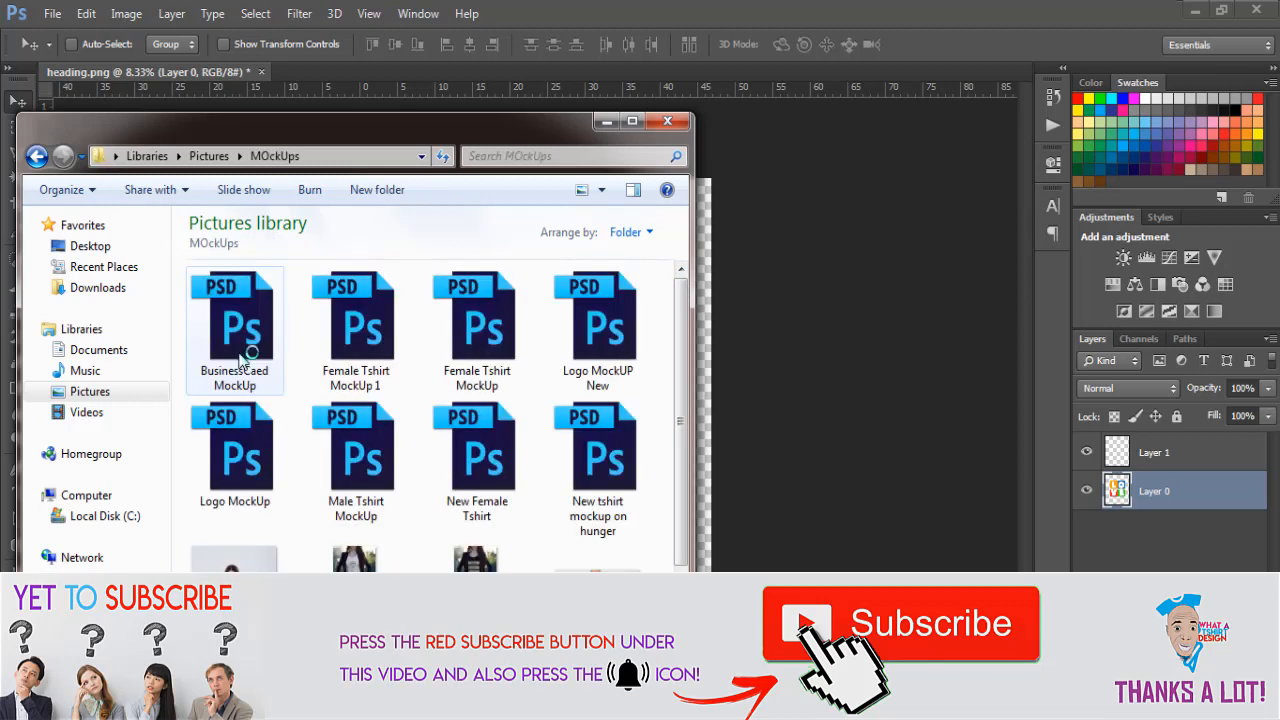
{"action": "double_click", "coordinate": [590, 457]}
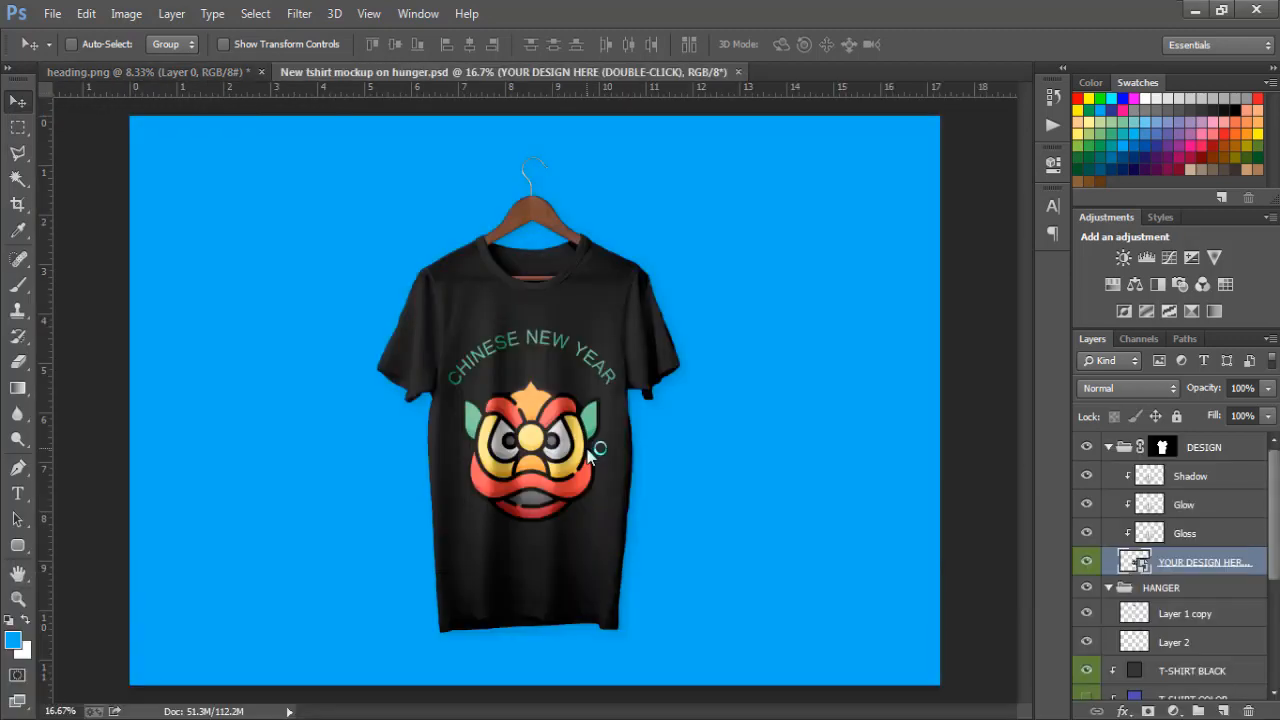
Open the contents of the YOUR DESIGN HERE smart object and delete its Chi layer with the Chinese New Year artwork
{"action": "double_click", "coordinate": [1130, 563]}
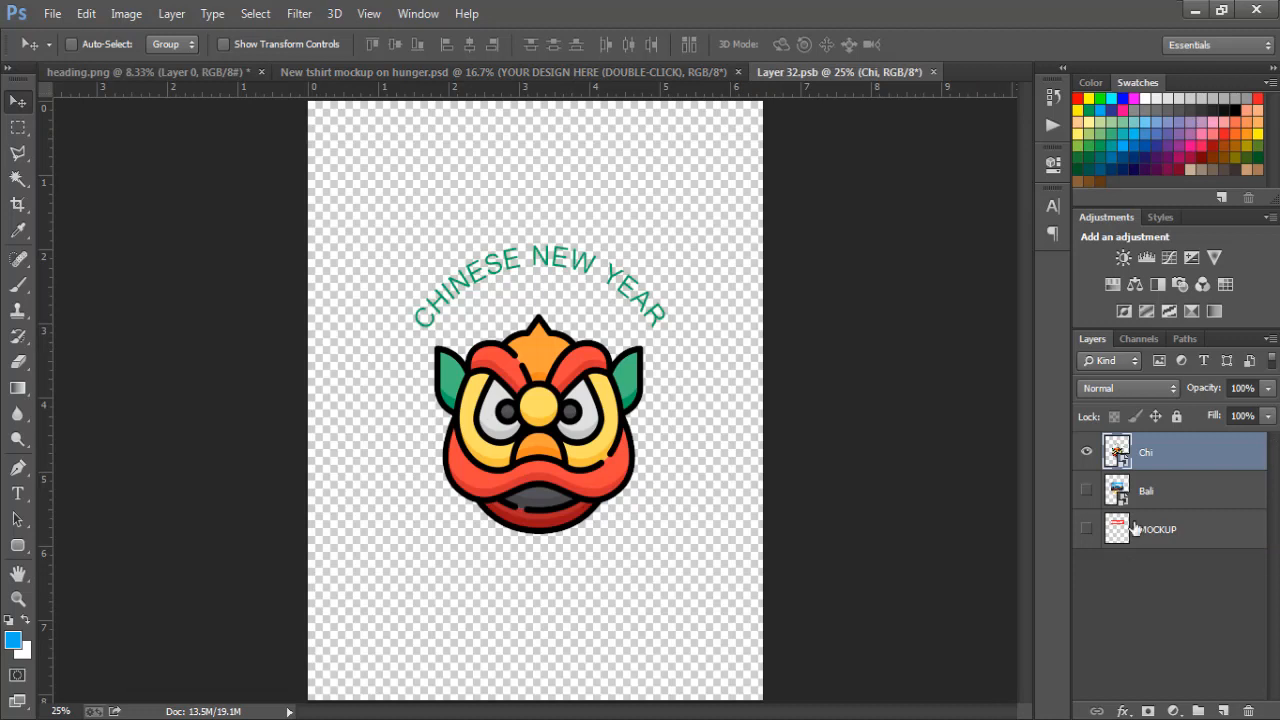
{"action": "key", "text": "Delete"}
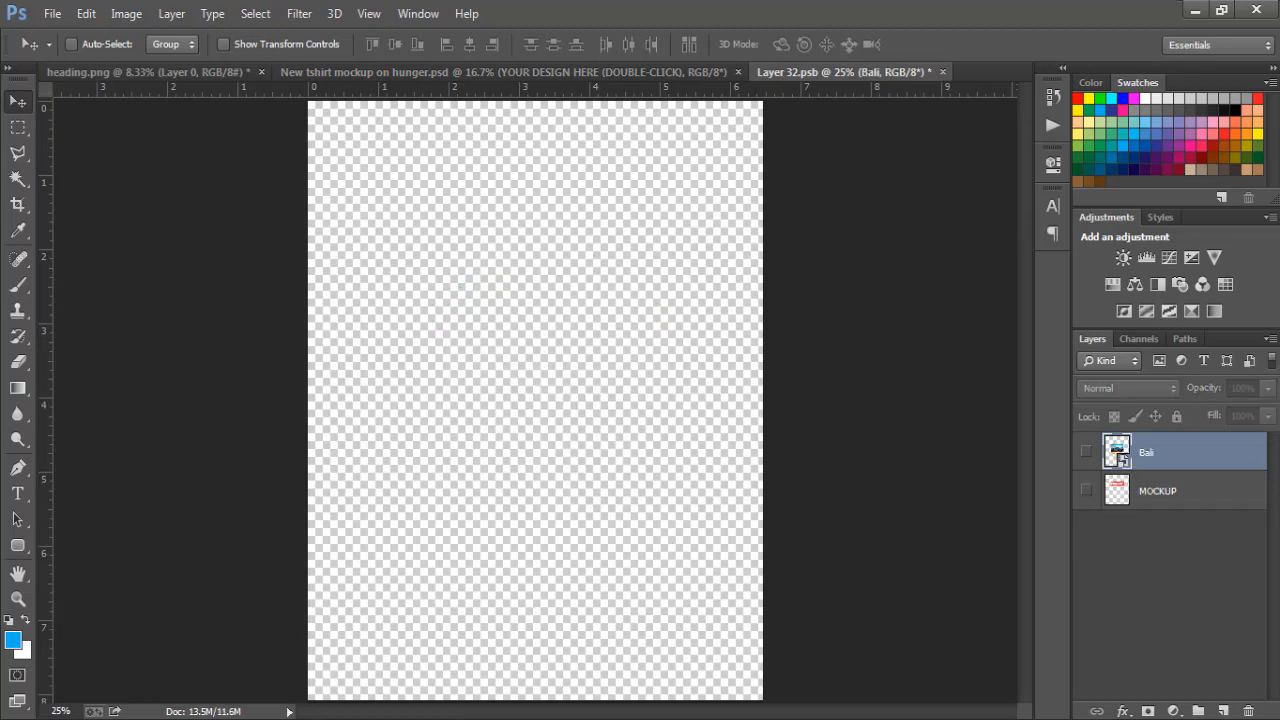
Place the love color image from the Pictures library into the smart object document and scale it to about 11.42% around its centre
{"action": "key", "text": "alt+Tab"}
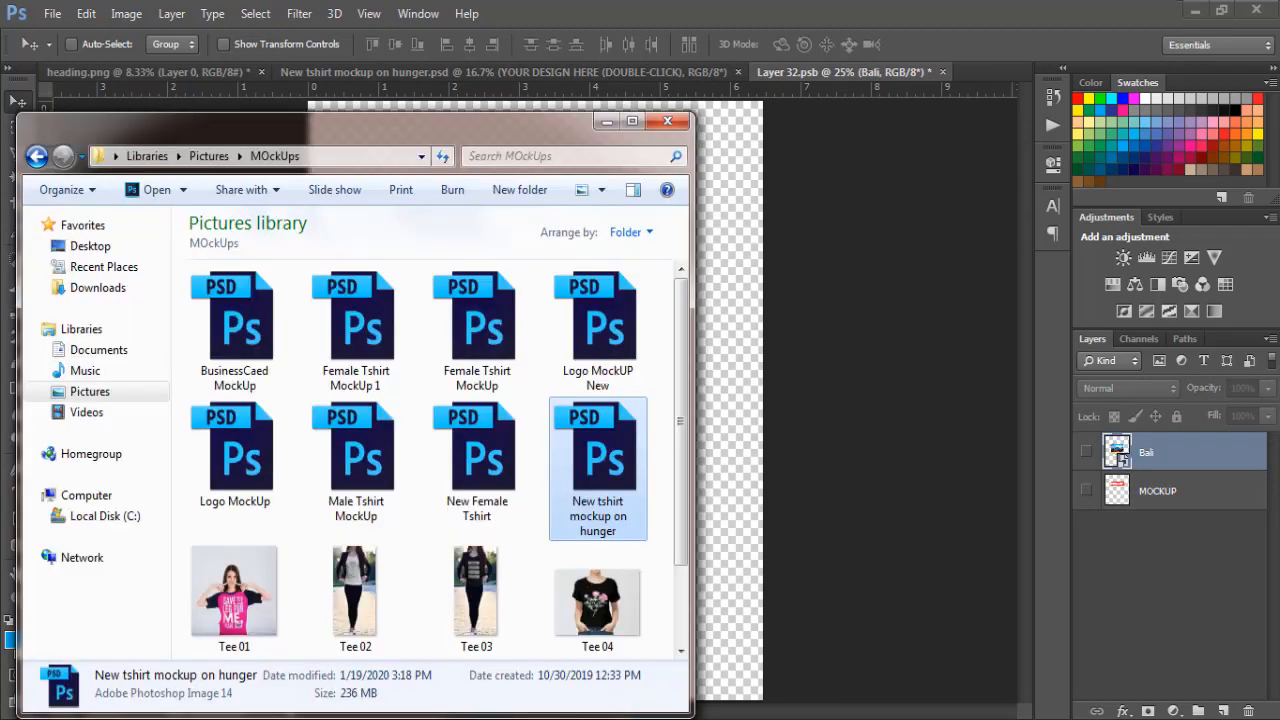
{"action": "left_click", "coordinate": [75, 398]}
{"action": "left_click", "coordinate": [358, 480]}
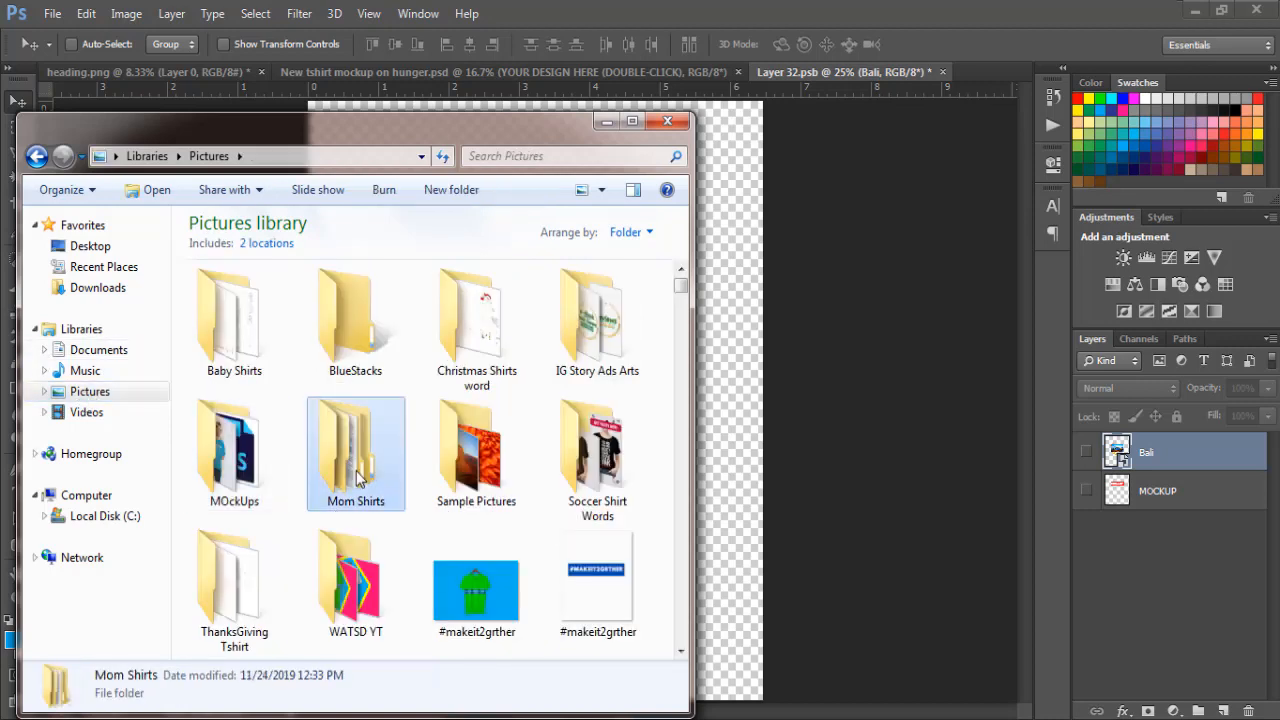
{"action": "key", "text": "l"}
{"action": "key", "text": "l"}
{"action": "key", "text": "l"}
{"action": "key", "text": "l"}
{"action": "key", "text": "l"}
{"action": "key", "text": "l"}
{"action": "key", "text": "l"}
{"action": "key", "text": "l"}
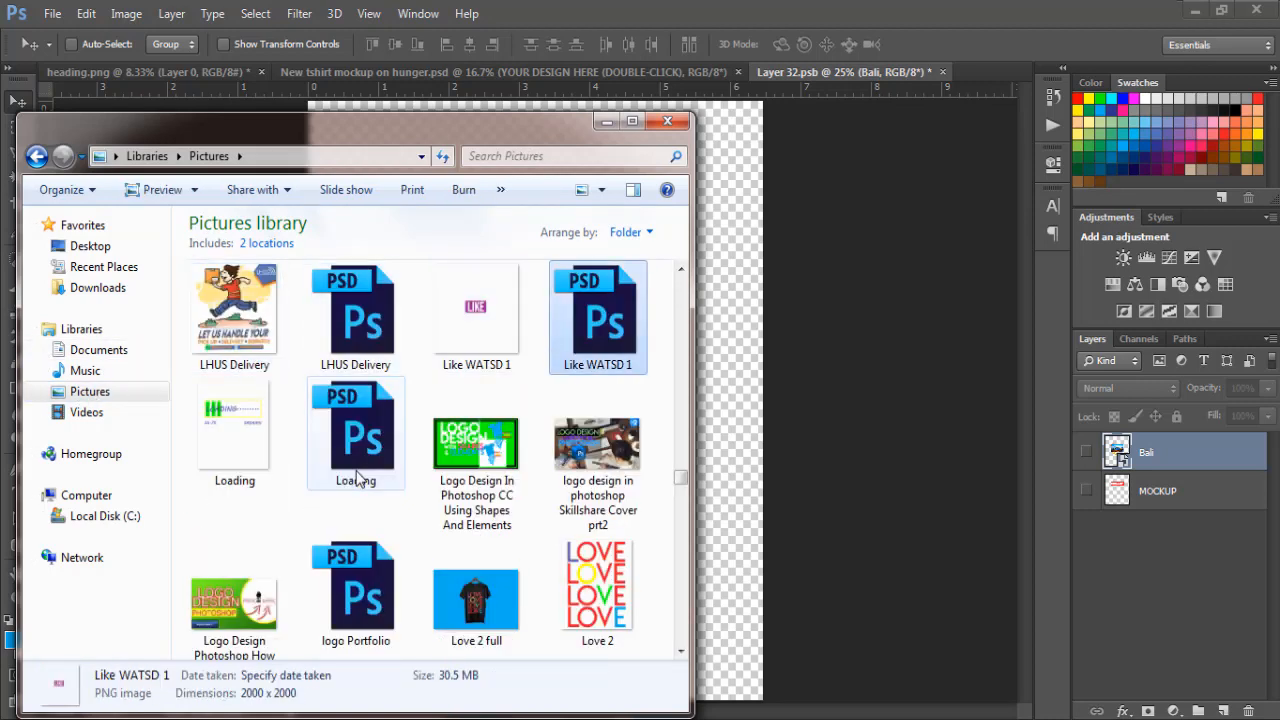
{"action": "key", "text": "l"}
{"action": "key", "text": "l"}
{"action": "key", "text": "l"}
{"action": "key", "text": "l"}
{"action": "key", "text": "l"}
{"action": "key", "text": "l"}
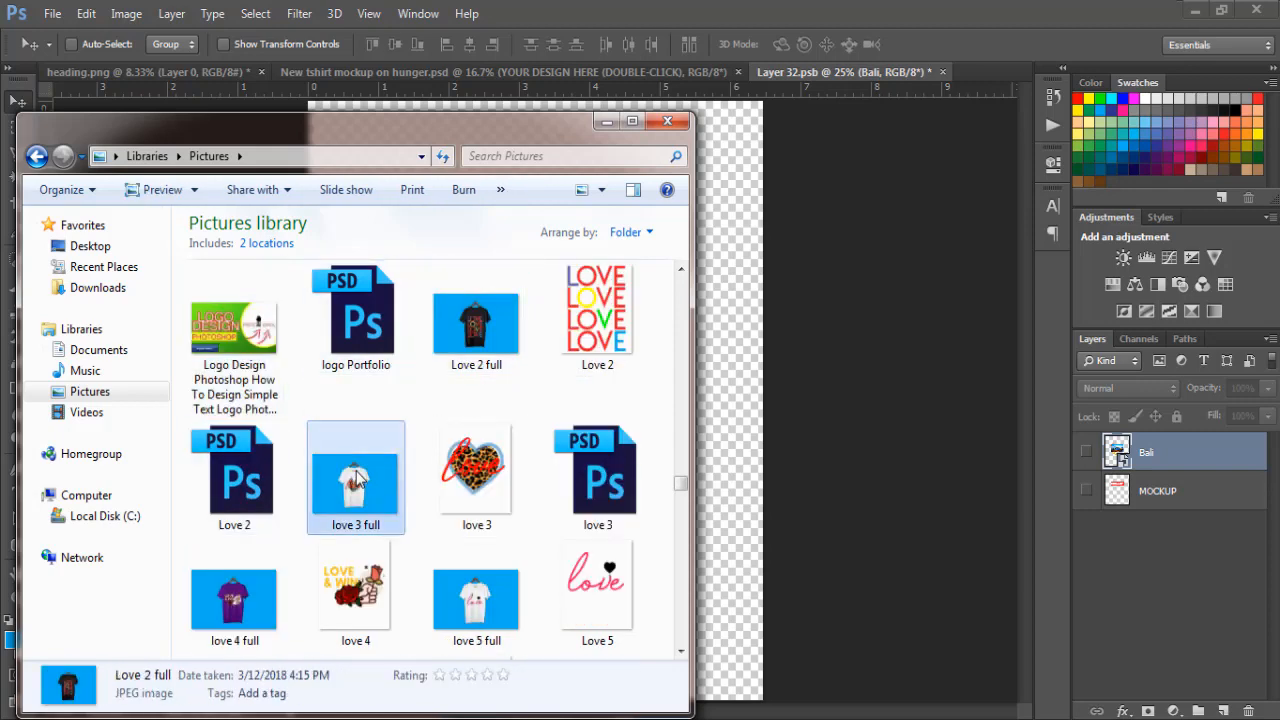
{"action": "key", "text": "l"}
{"action": "key", "text": "l"}
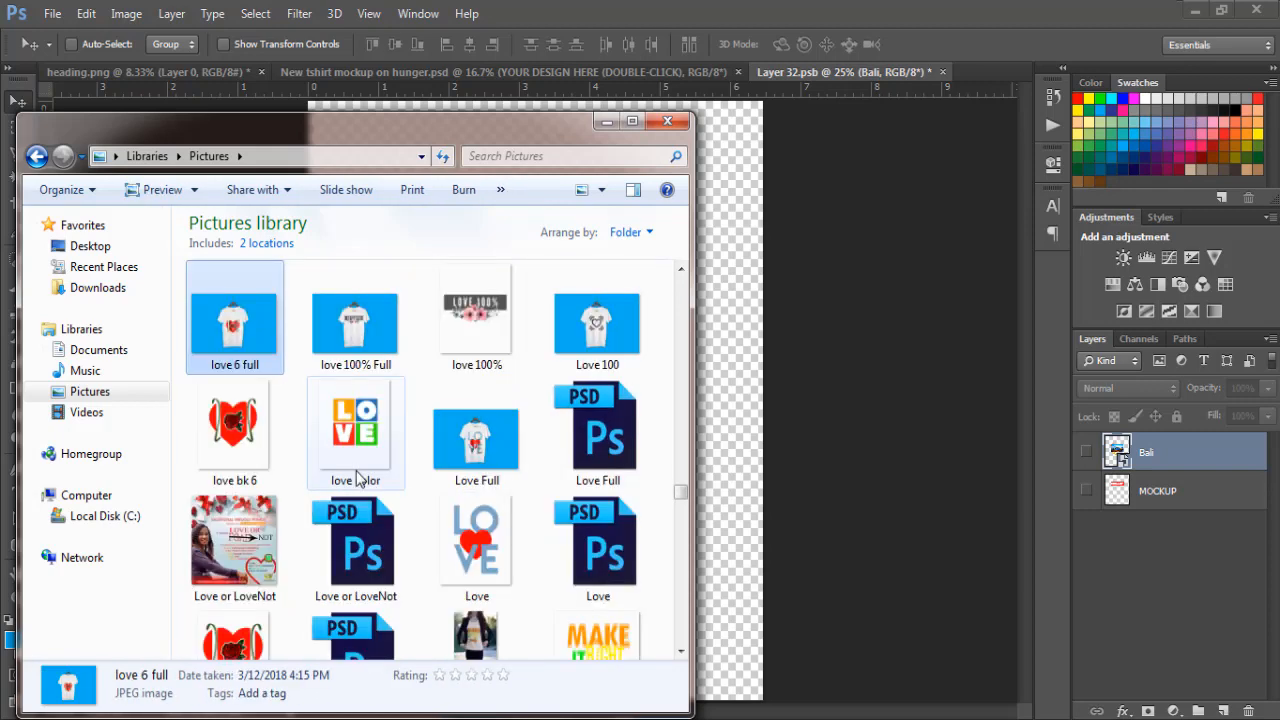
{"action": "left_click", "coordinate": [326, 450]}
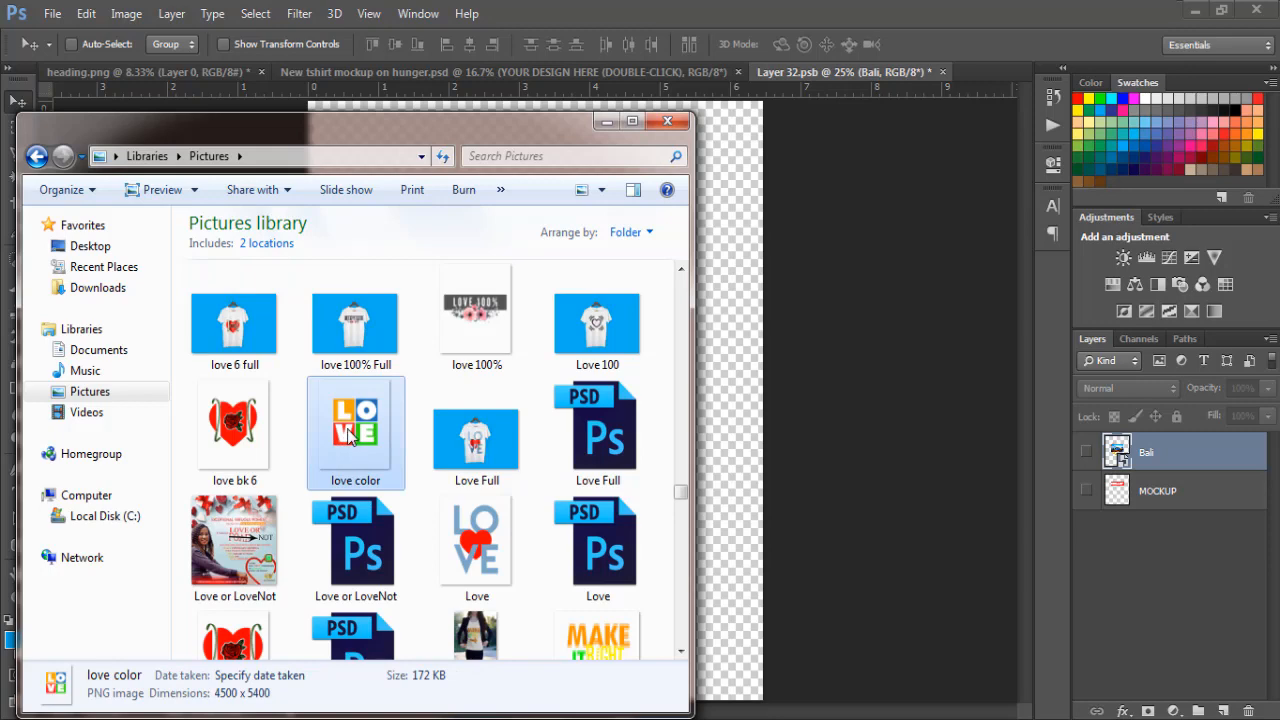
{"action": "left_click_drag", "start_coordinate": [350, 437], "coordinate": [733, 448]}
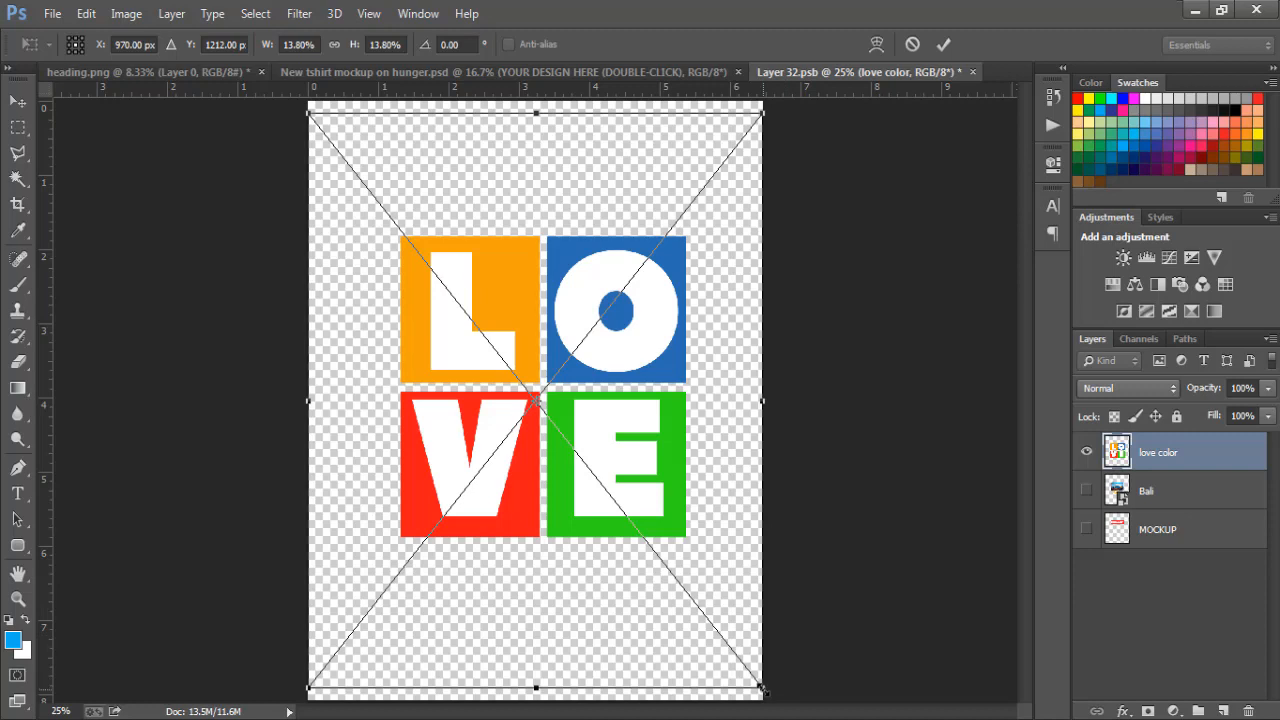
{"action": "left_click_drag", "start_coordinate": [762, 688], "coordinate": [718, 641]}
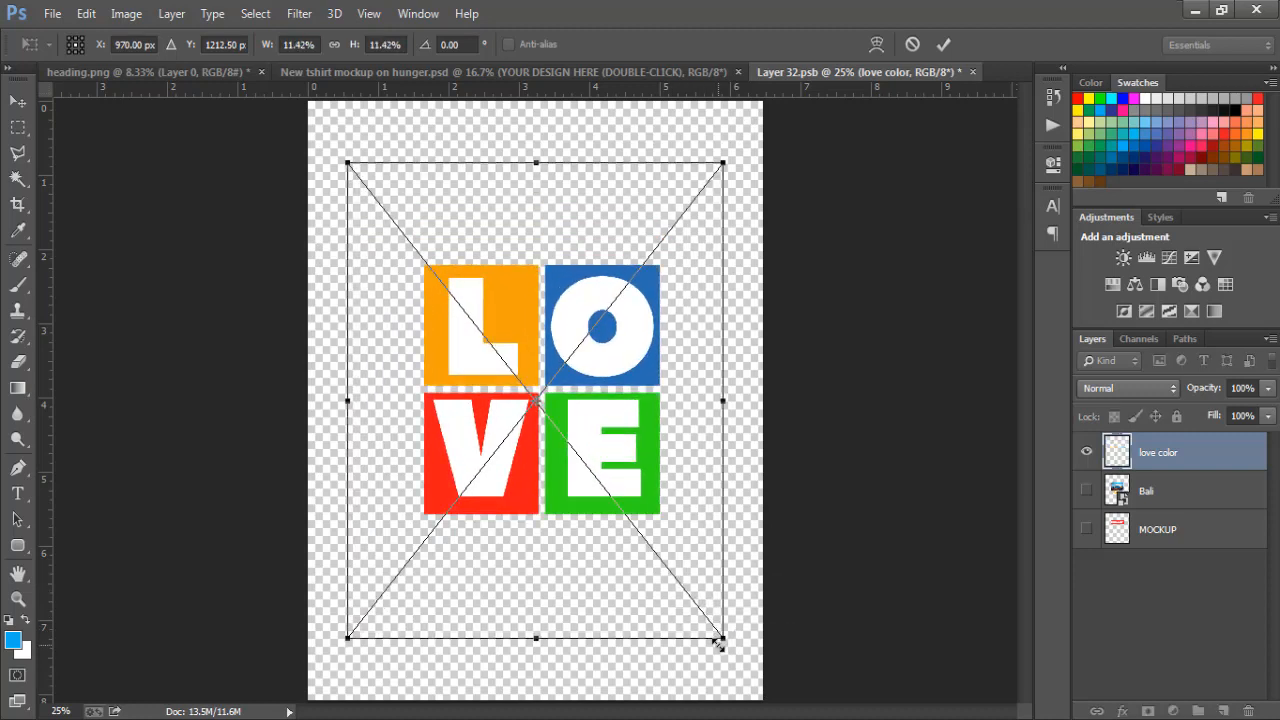
{"action": "key", "text": "Return"}
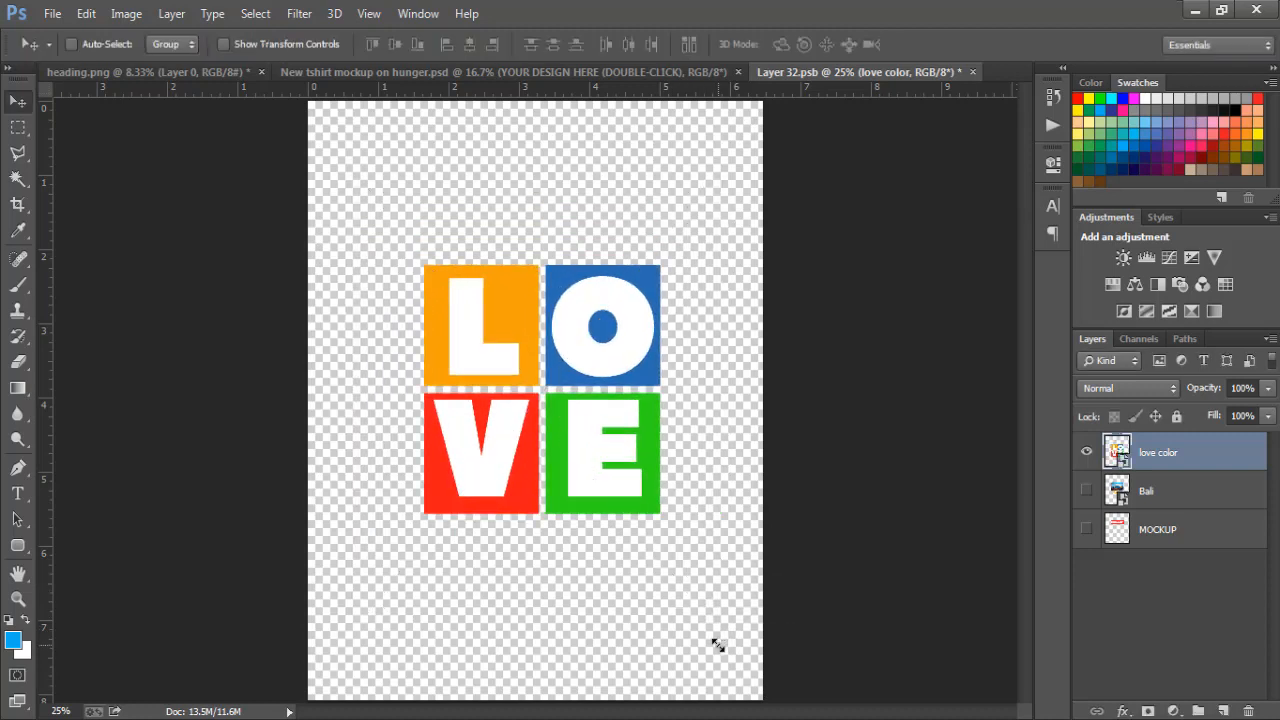
Save the smart object document and go back to the T-shirt mockup document
{"action": "left_click", "coordinate": [50, 13]}
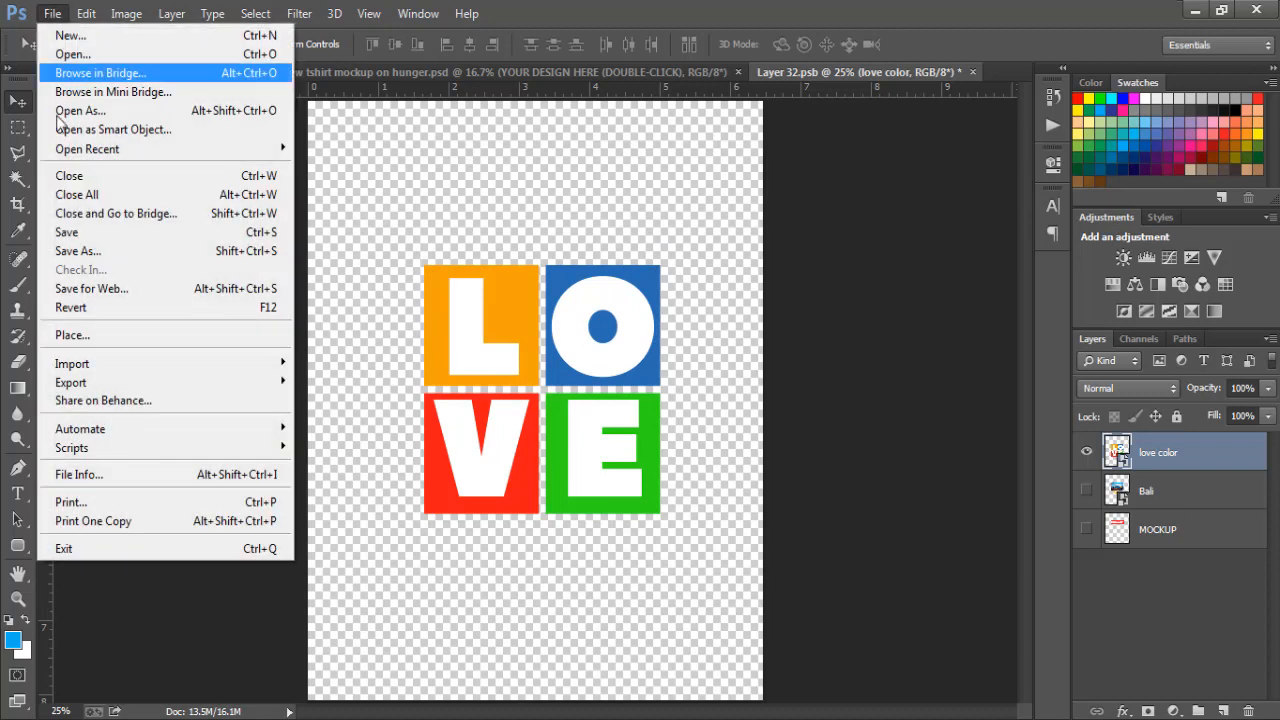
{"action": "left_click", "coordinate": [70, 240]}
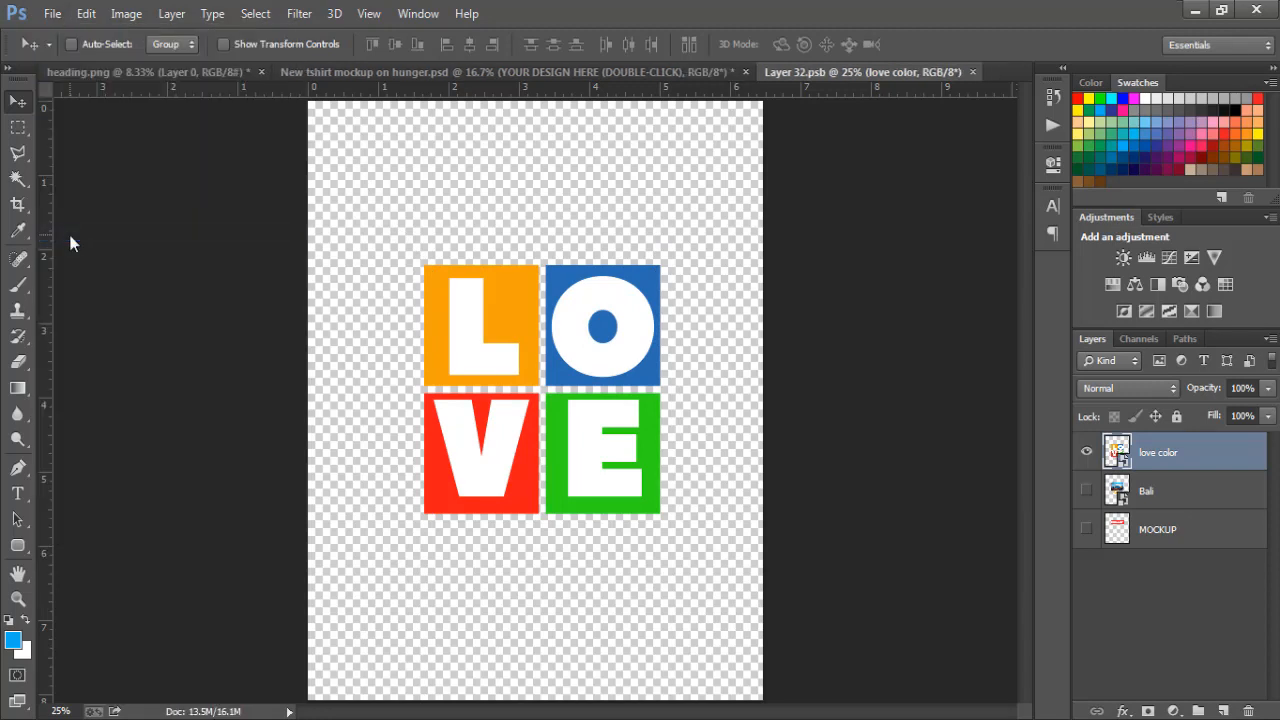
{"action": "left_click", "coordinate": [512, 73]}
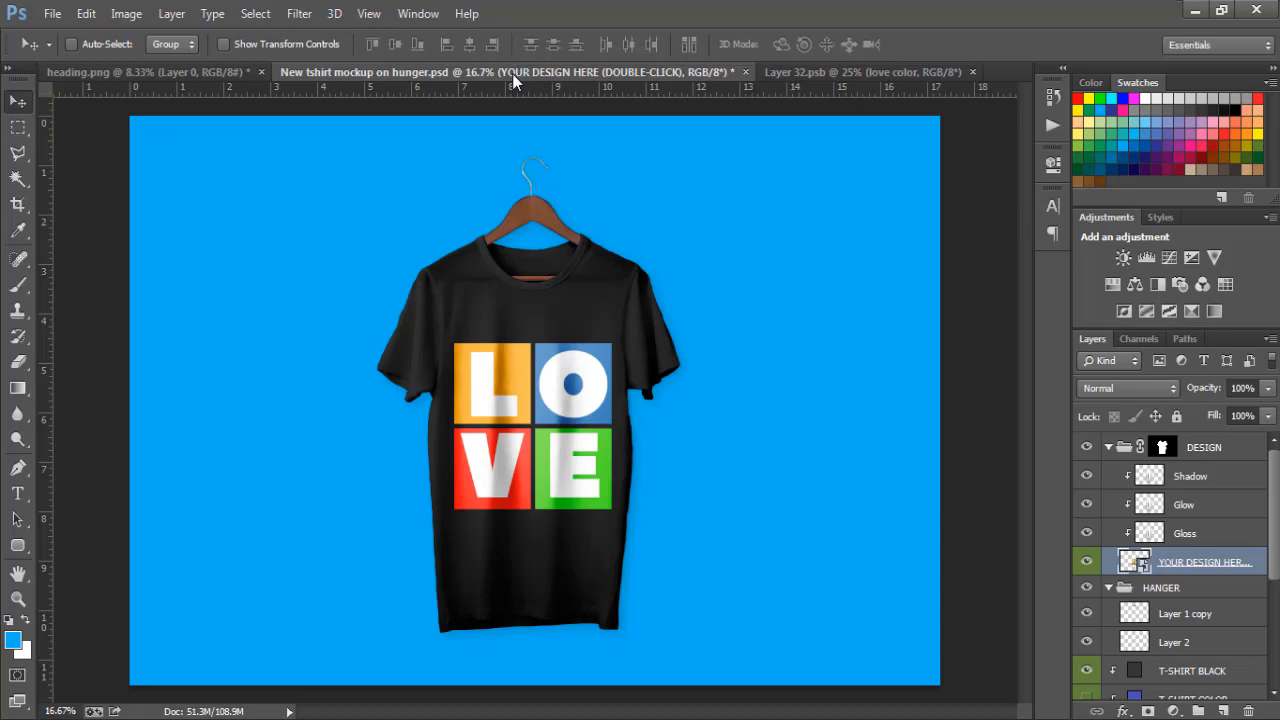
Start saving the T-shirt mockup under a new name in the Pictures library, with the file name "love color full"
{"action": "left_click", "coordinate": [53, 15]}
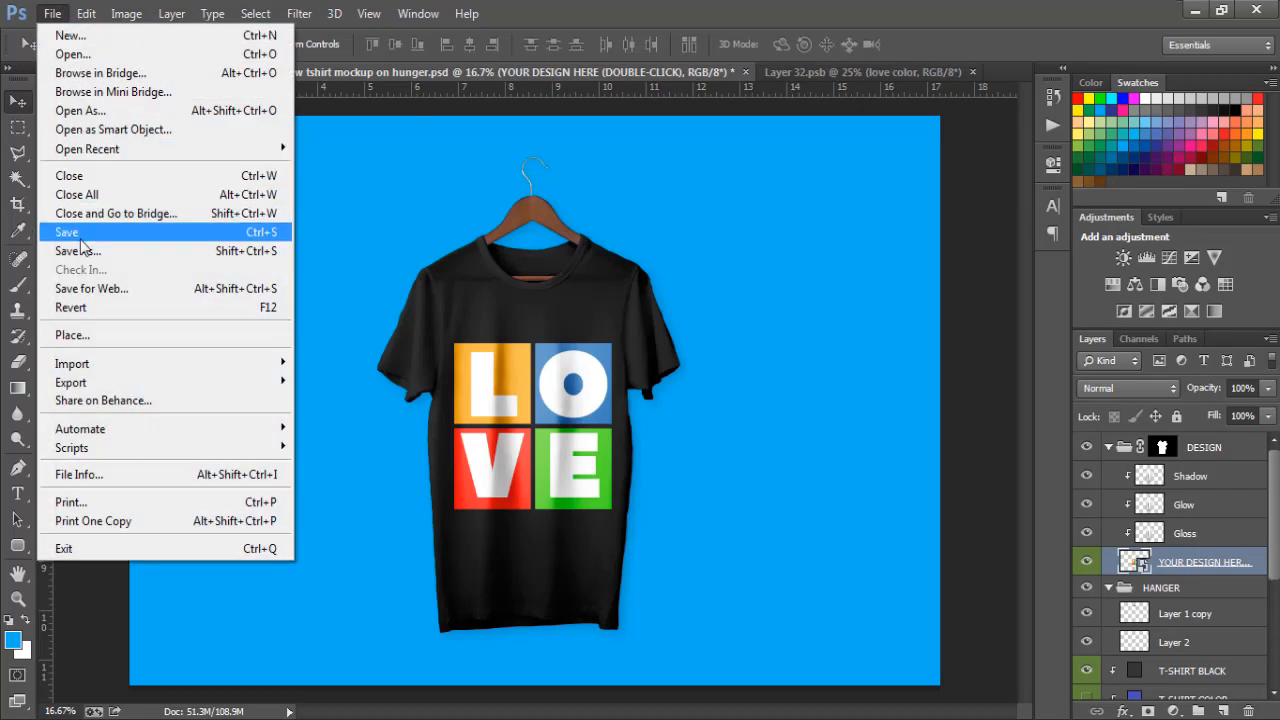
{"action": "left_click", "coordinate": [83, 252]}
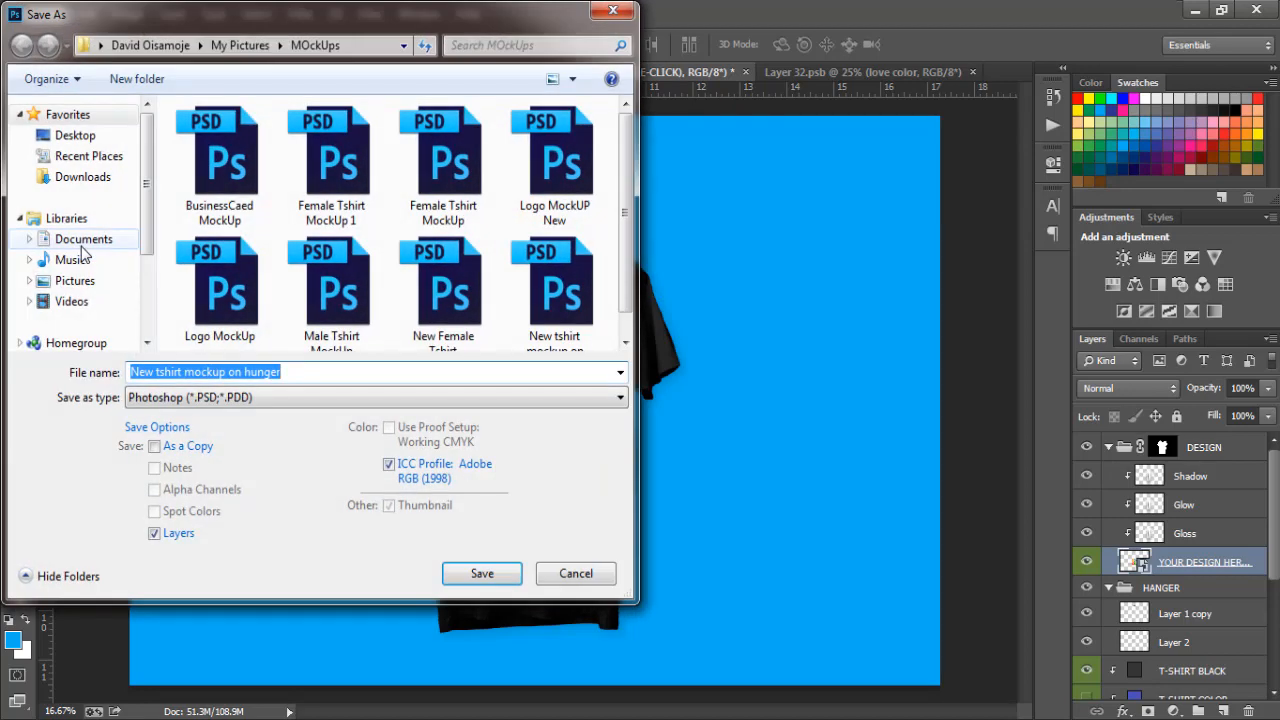
{"action": "left_click", "coordinate": [80, 282]}
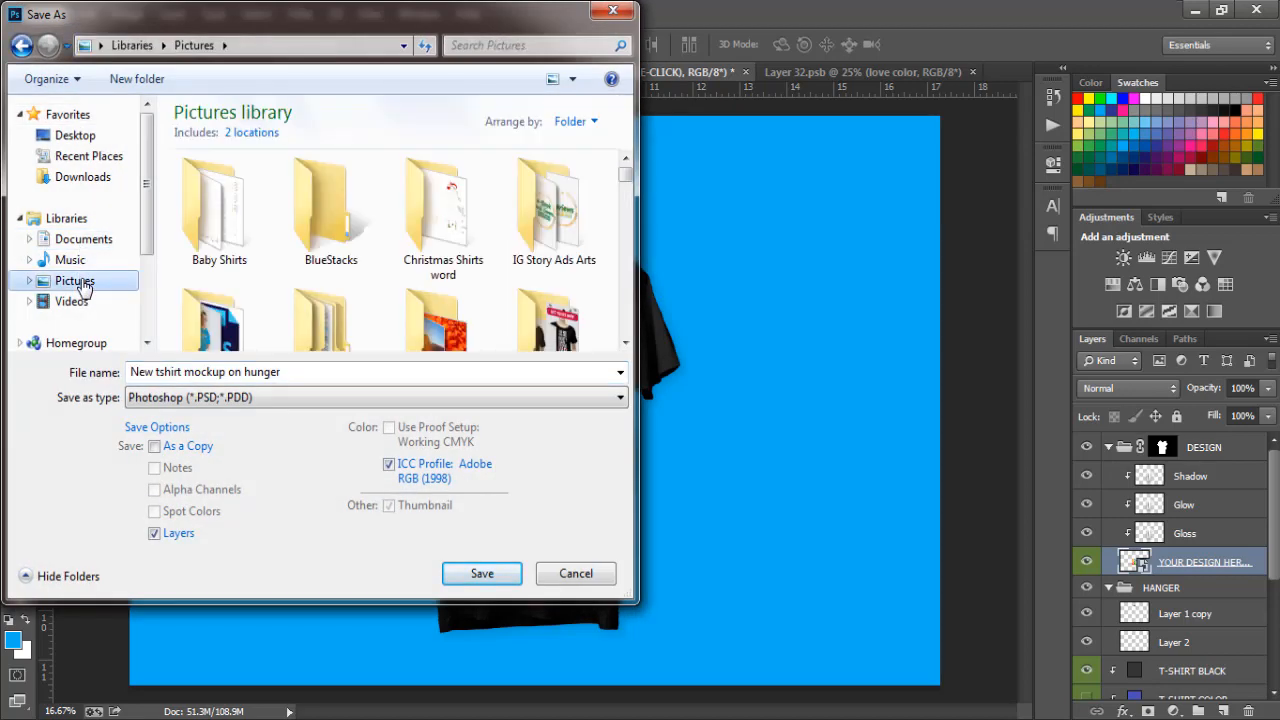
{"action": "left_click", "coordinate": [229, 372]}
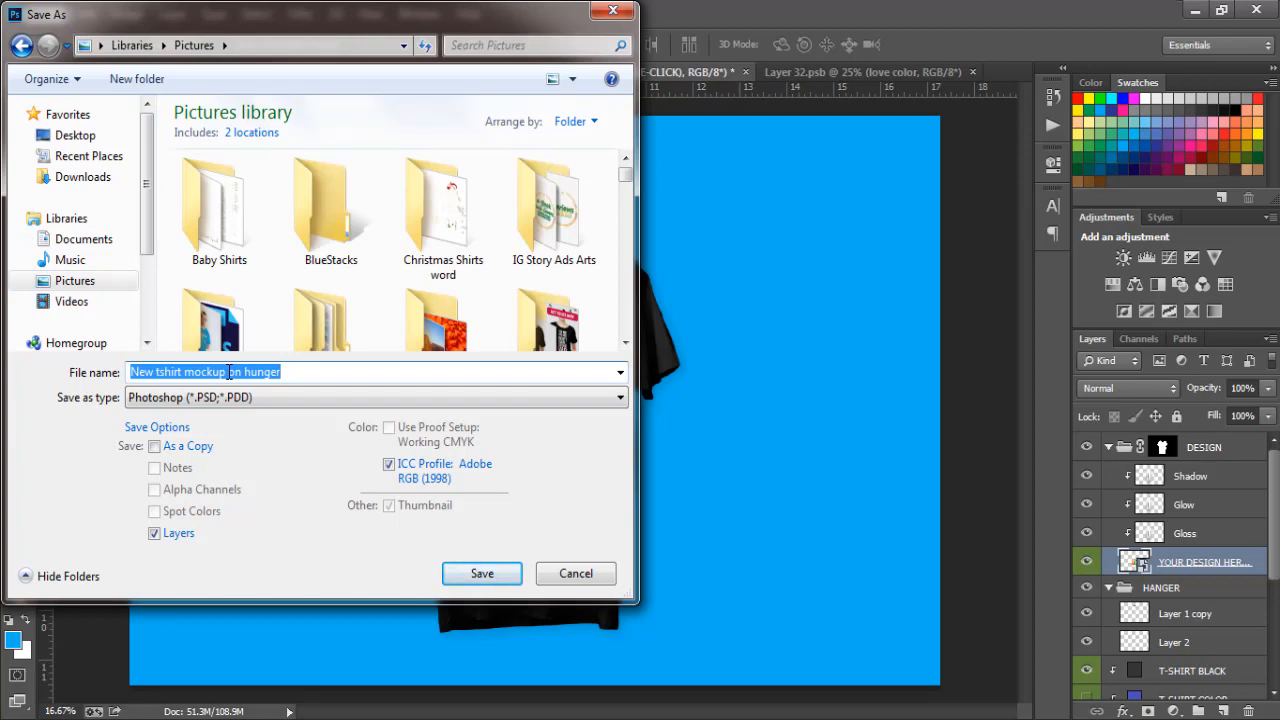
{"action": "type", "text": "love"}
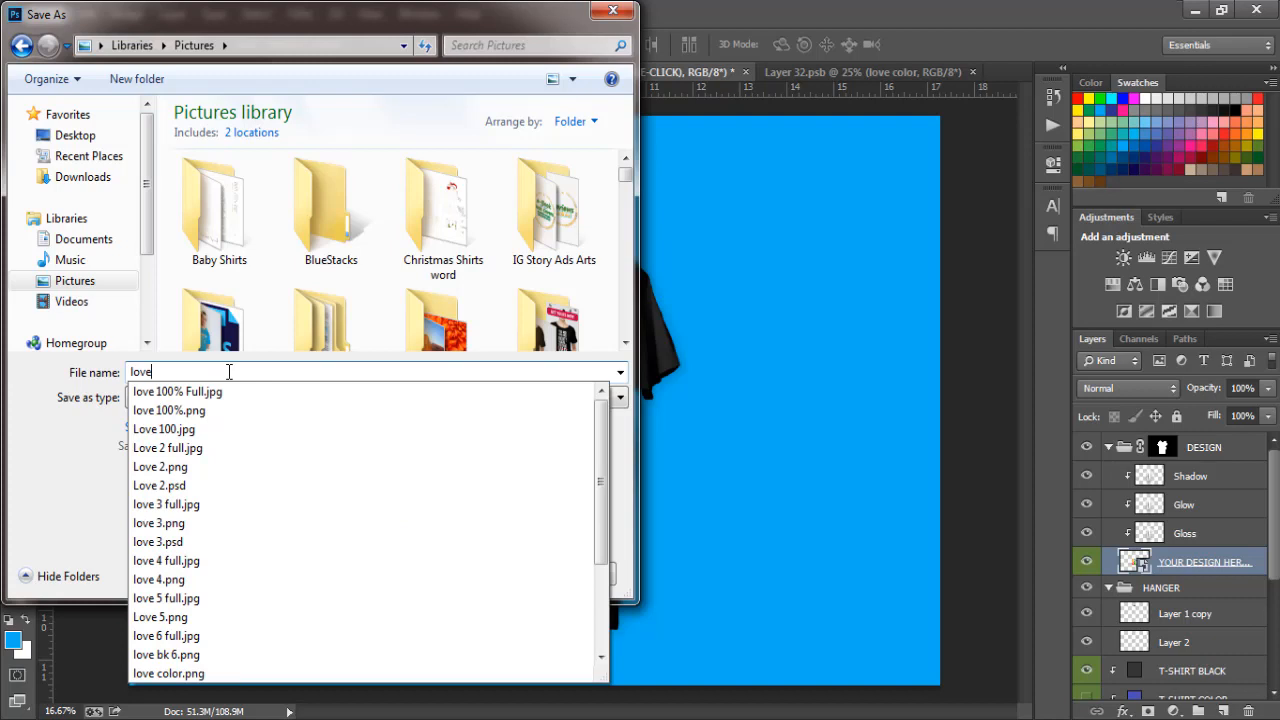
{"action": "key", "text": "Up"}
{"action": "key", "text": "Up"}
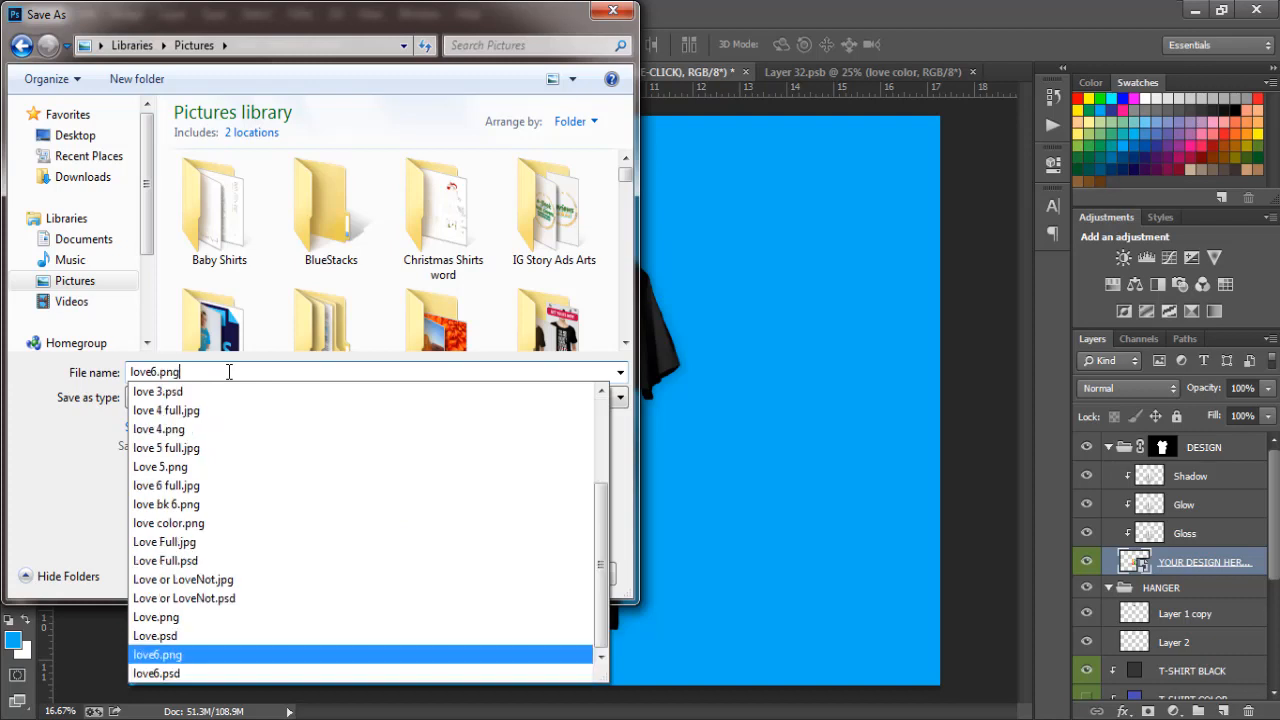
{"action": "key", "text": "Down"}
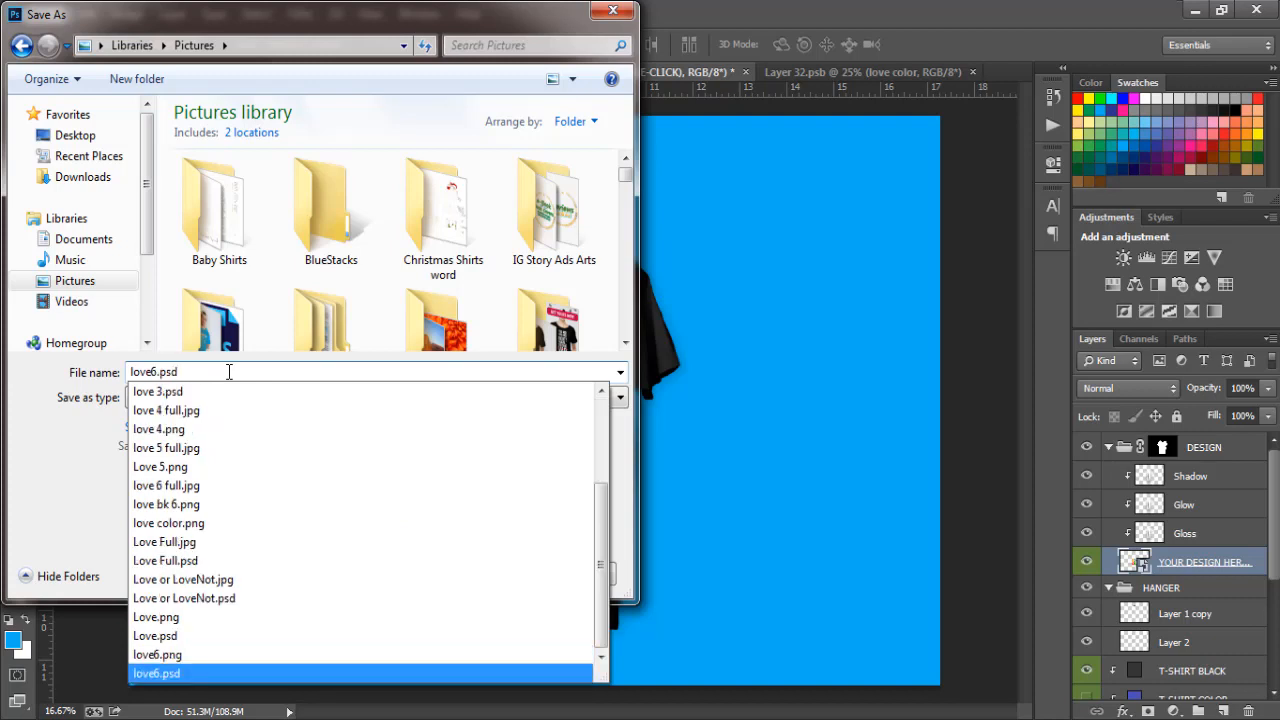
{"action": "key", "text": "Down"}
{"action": "key", "text": "Down"}
{"action": "key", "text": "Down"}
{"action": "key", "text": "Down"}
{"action": "key", "text": "Down"}
{"action": "key", "text": "Down"}
{"action": "key", "text": "Down"}
{"action": "key", "text": "Down"}
{"action": "key", "text": "Down"}
{"action": "key", "text": "Down"}
{"action": "key", "text": "Down"}
{"action": "key", "text": "Down"}
{"action": "key", "text": "Down"}
{"action": "key", "text": "Down"}
{"action": "key", "text": "Down"}
{"action": "key", "text": "Down"}
{"action": "key", "text": "Down"}
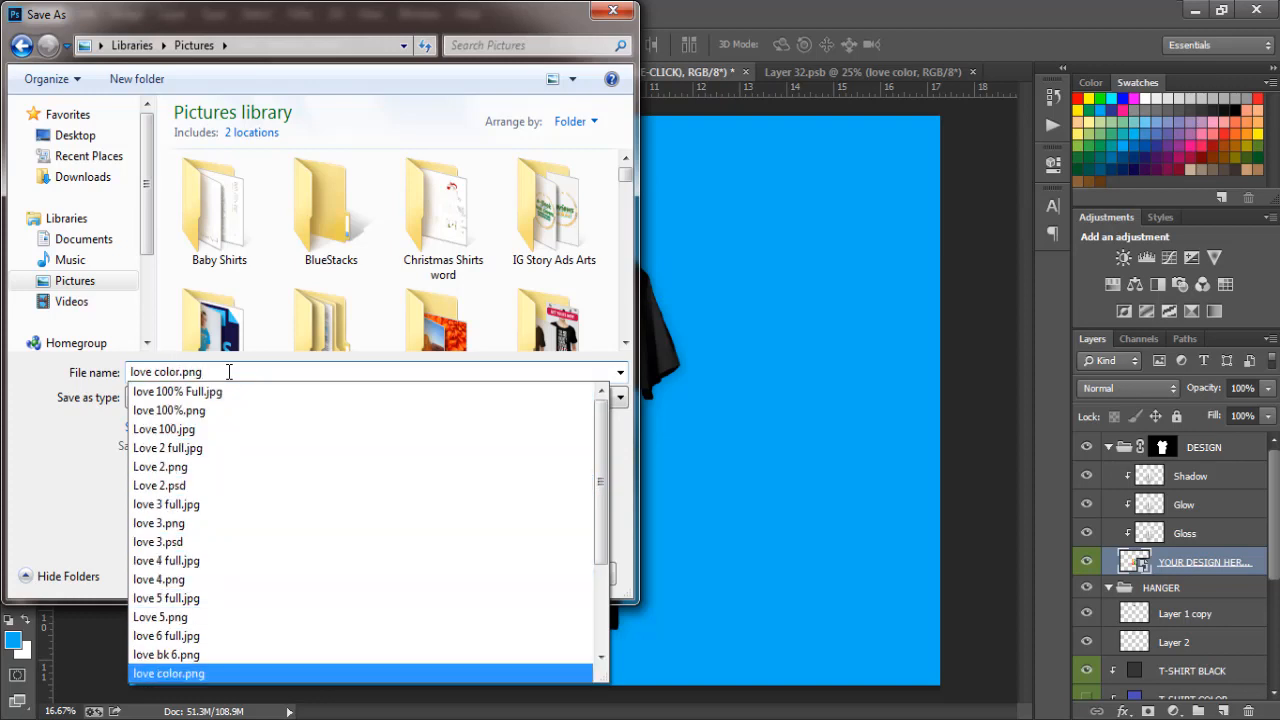
{"action": "key", "text": "BackSpace"}
{"action": "key", "text": "BackSpace"}
{"action": "key", "text": "BackSpace"}
{"action": "key", "text": "BackSpace"}
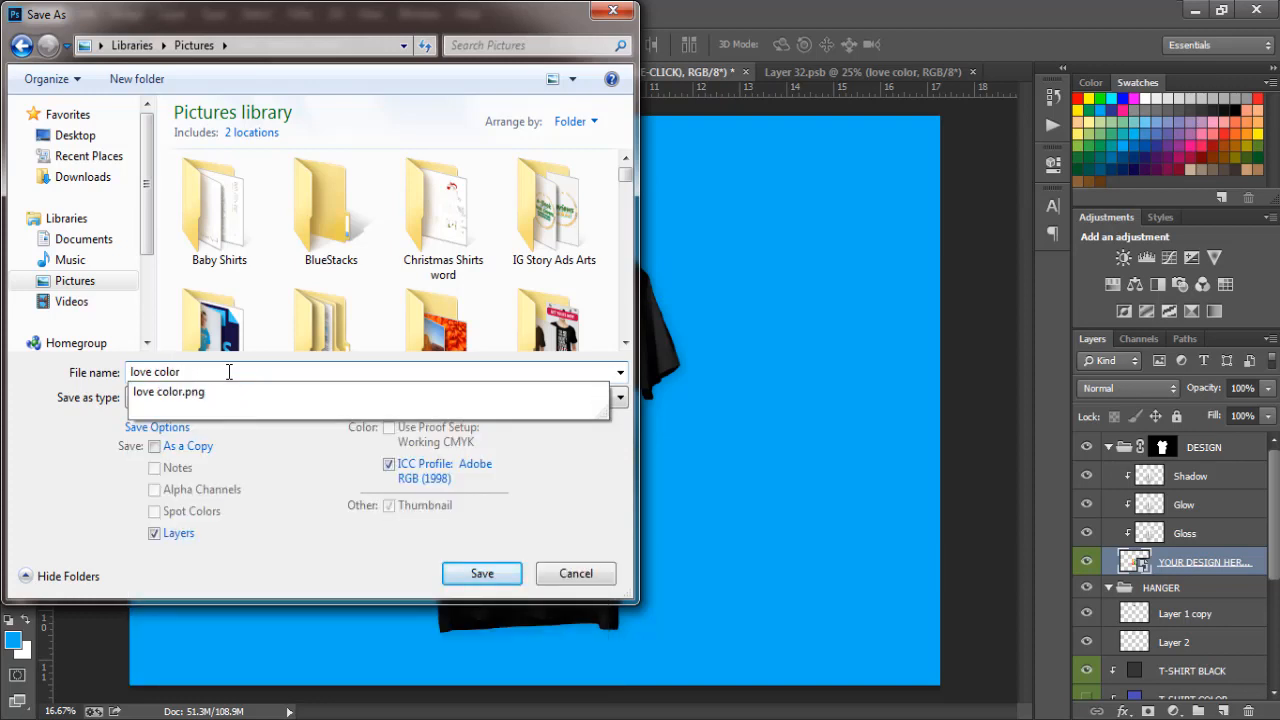
{"action": "type", "text": "full"}
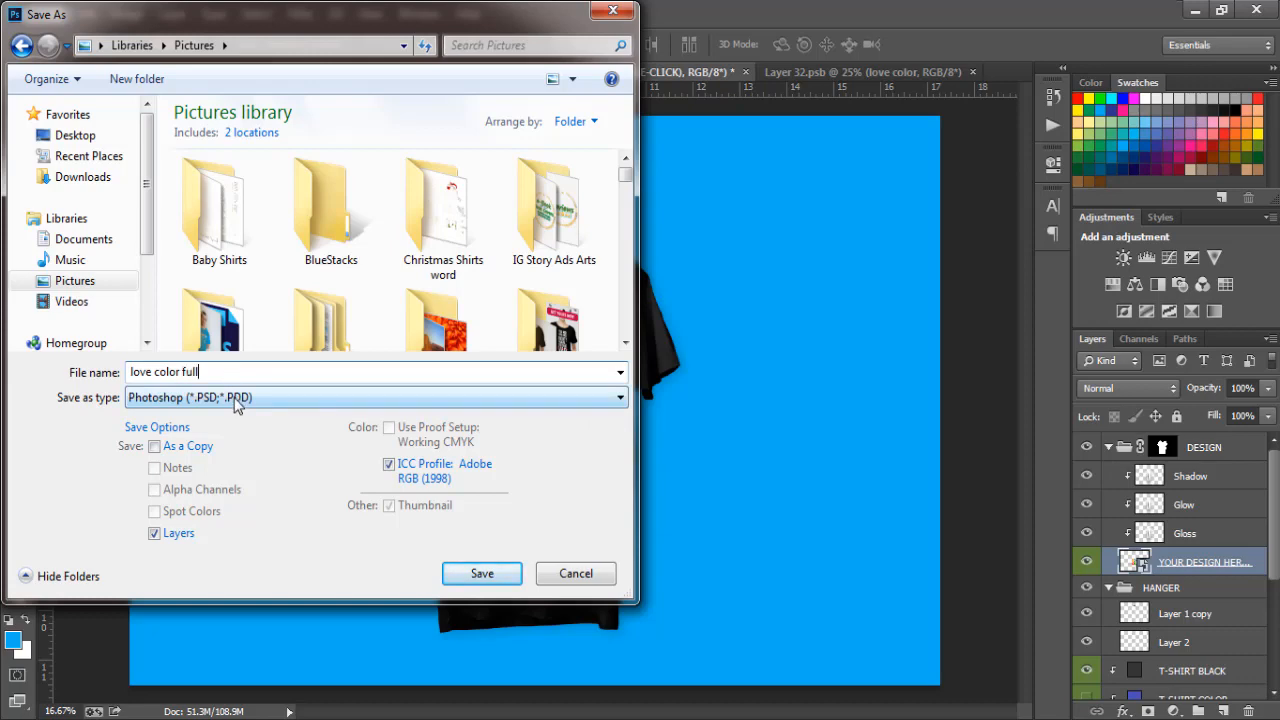
Save the mockup in JPEG format at quality 12 (Maximum), progressive with 3 scans and no matte
{"action": "left_click", "coordinate": [236, 398]}
{"action": "left_click", "coordinate": [224, 554]}
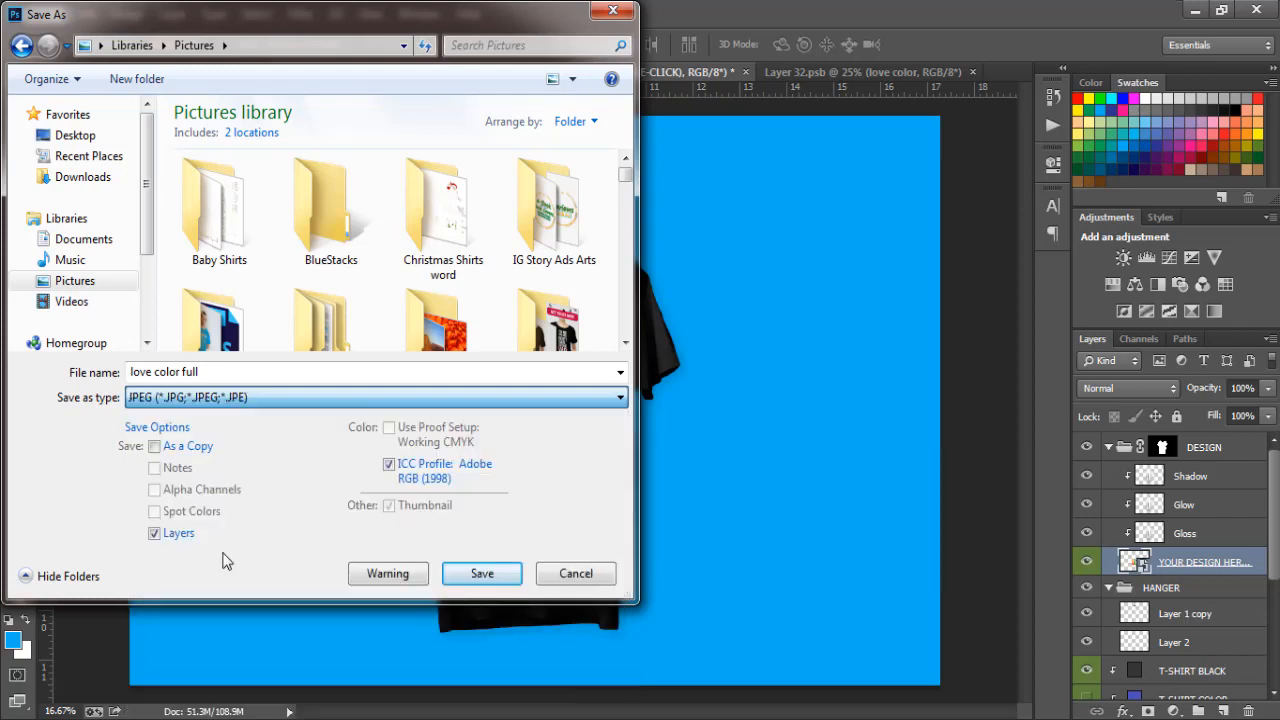
{"action": "left_click", "coordinate": [483, 573]}
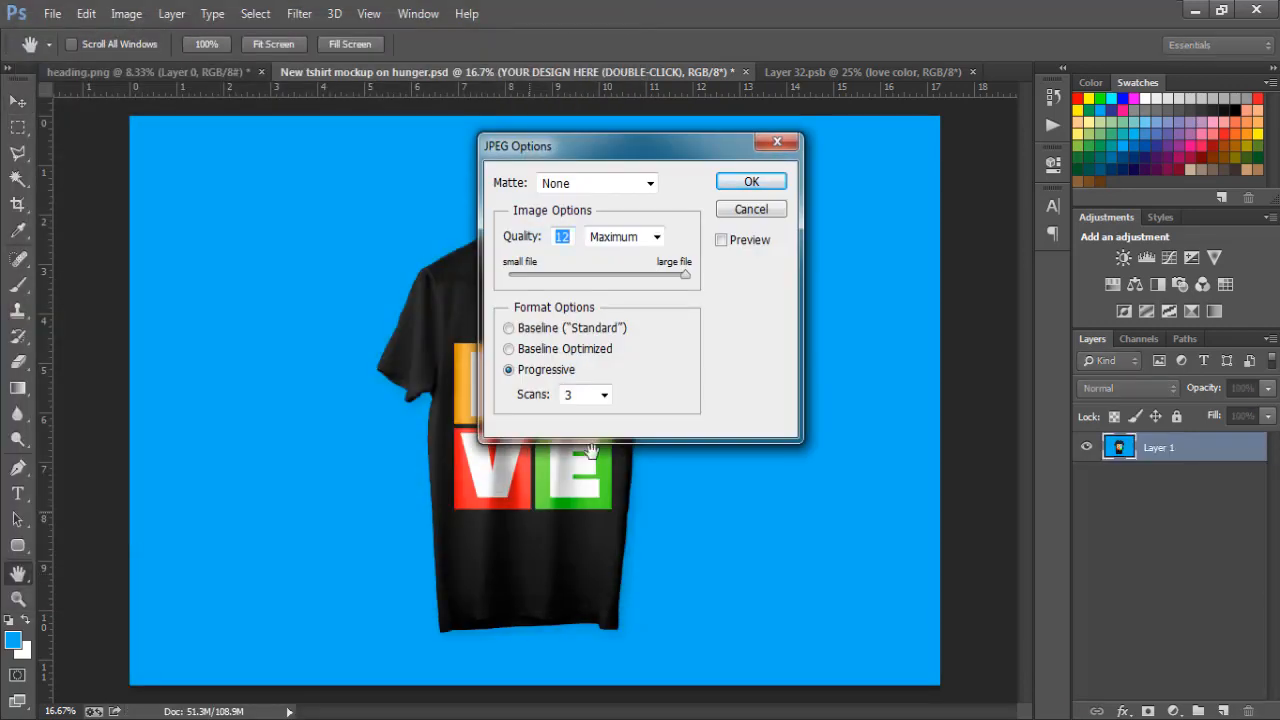
{"action": "left_click", "coordinate": [771, 184]}
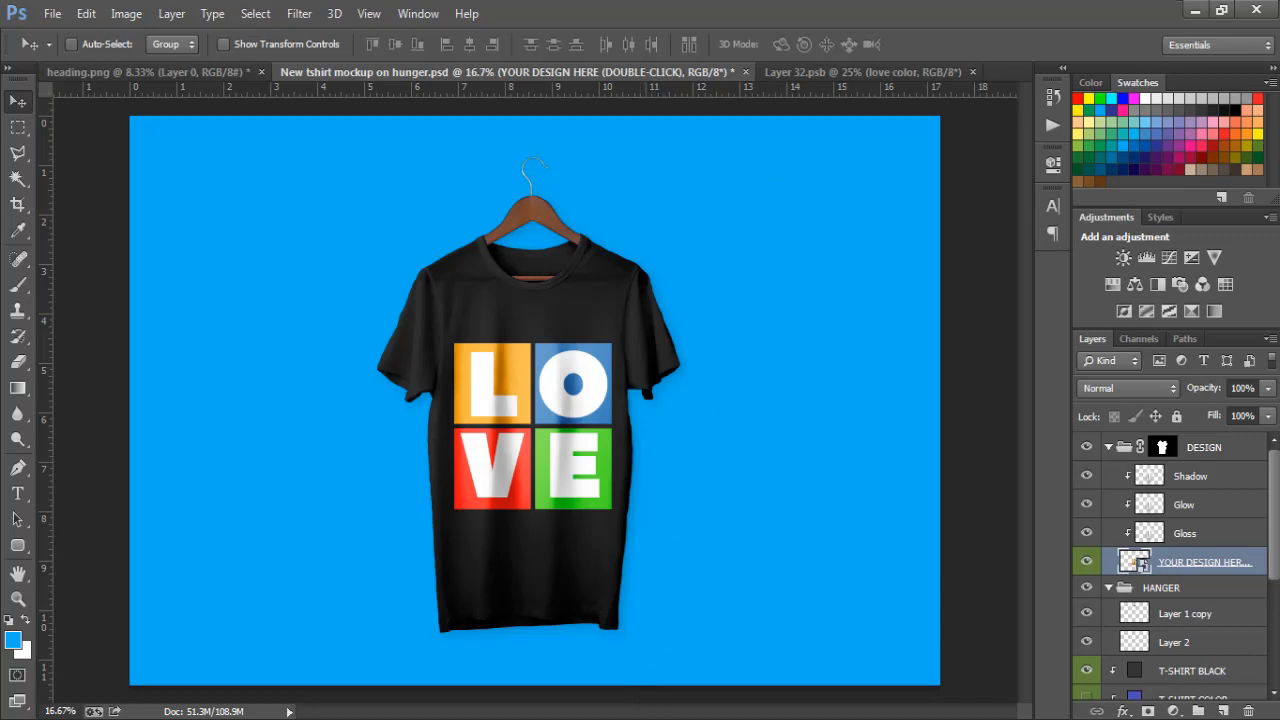
{"action": "left_click", "coordinate": [607, 719]}
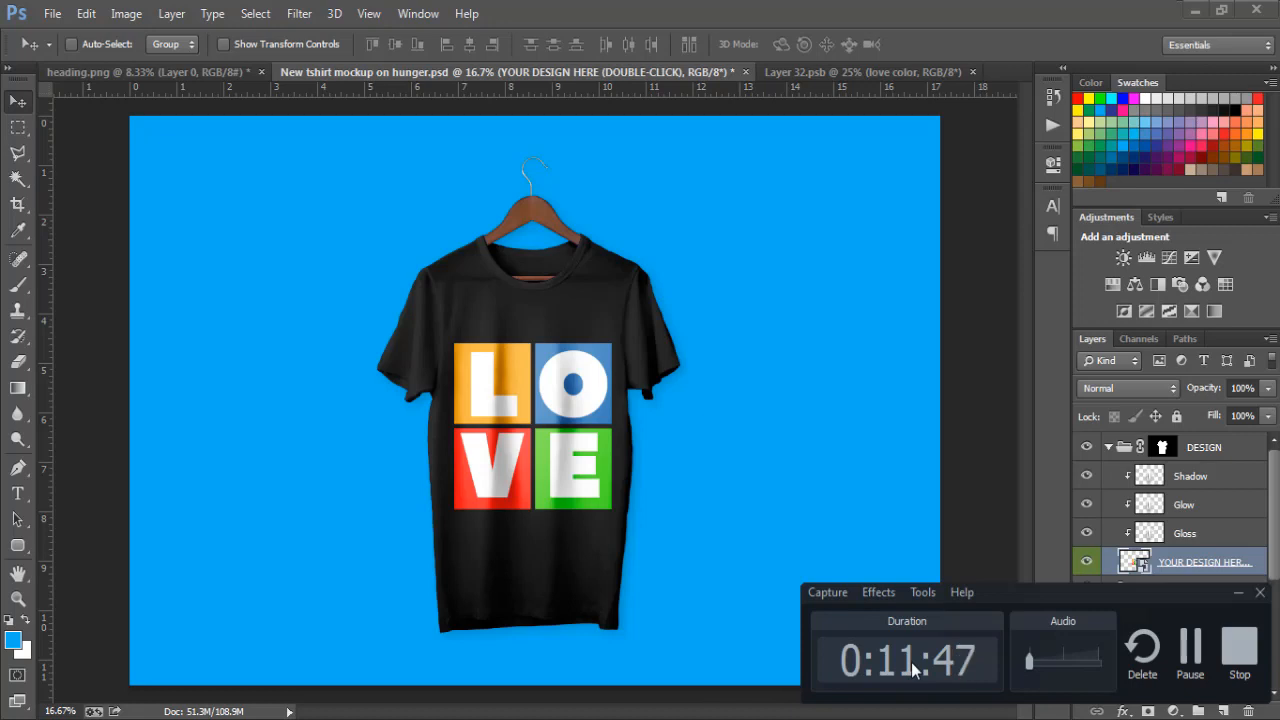
{"action": "left_click", "coordinate": [1242, 662]}
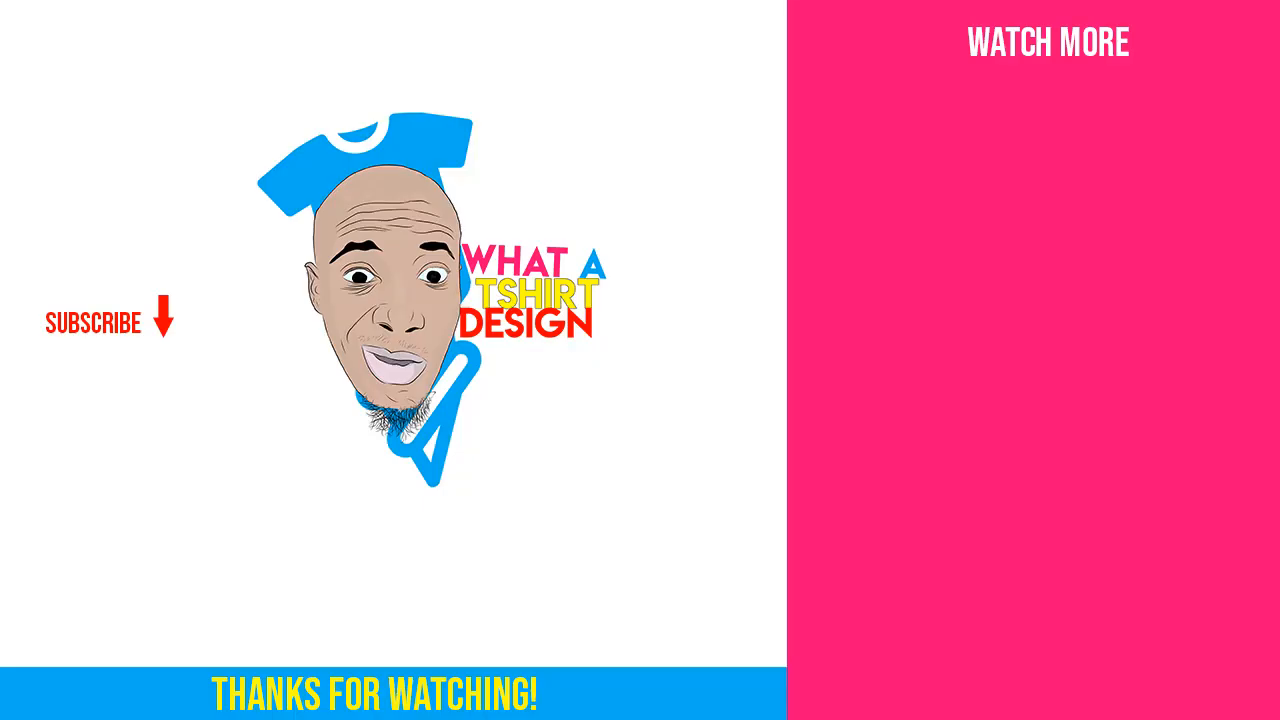